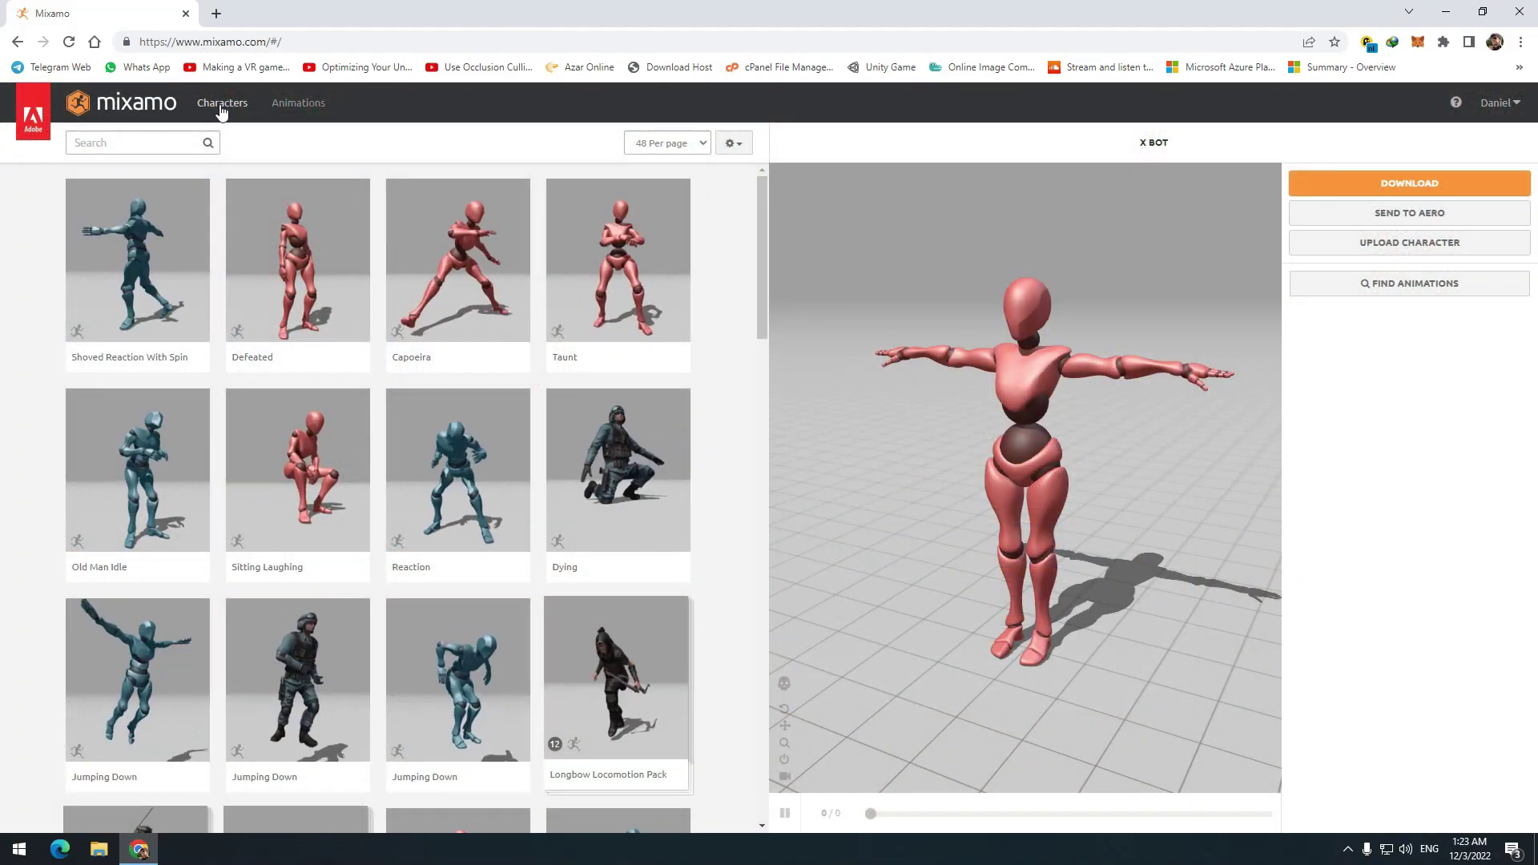
After the Adobe sign-in, bring up the Mixamo library showing the X Bot character
left_click(221, 103)
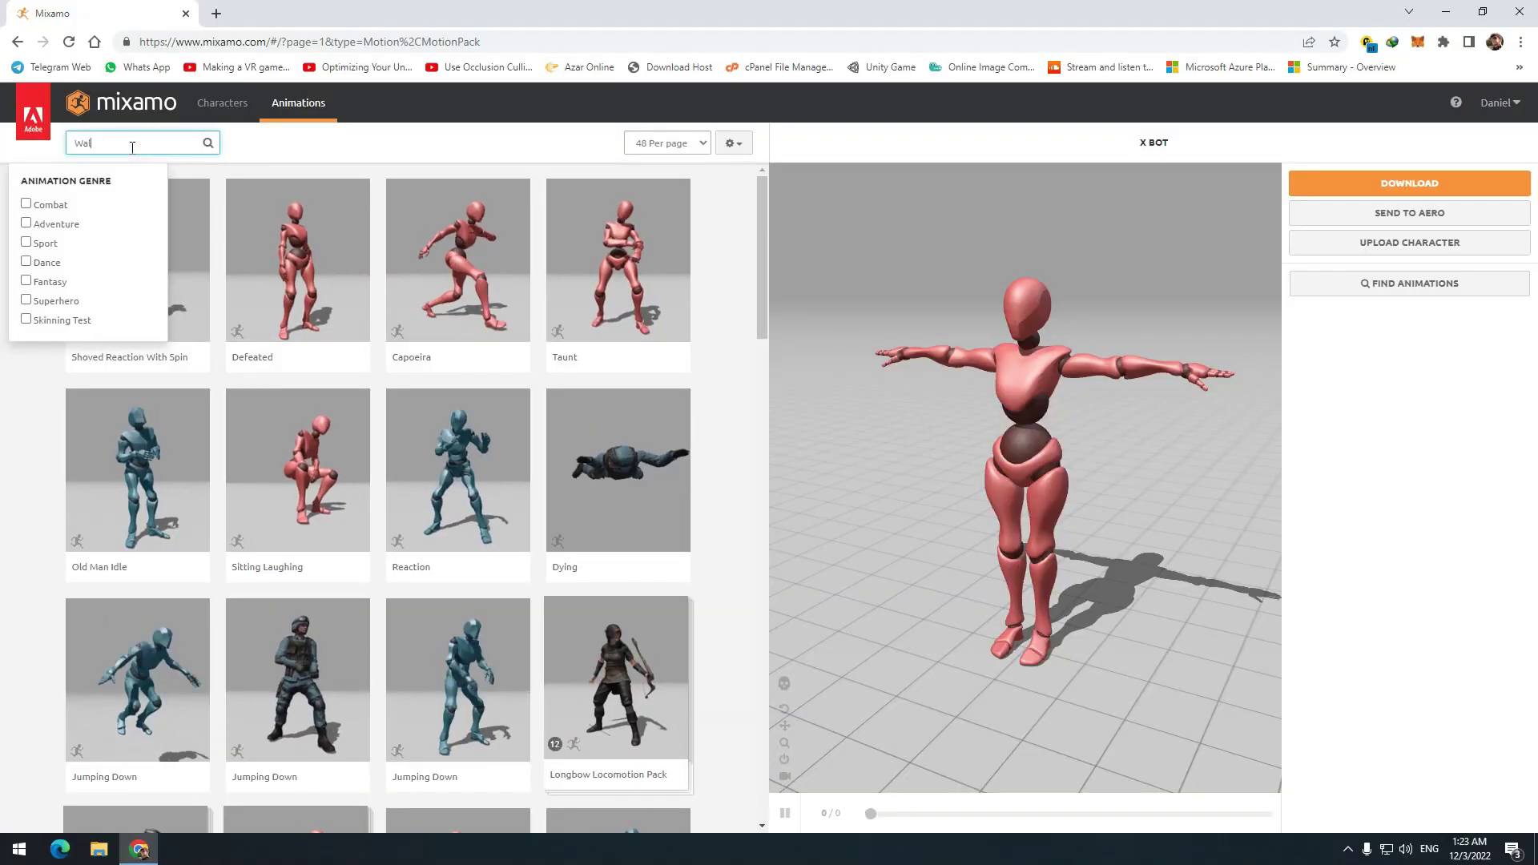
type("k")
Search for walking animations and try the Overdrive and arm-spacing slider values on Walking
key("Return")
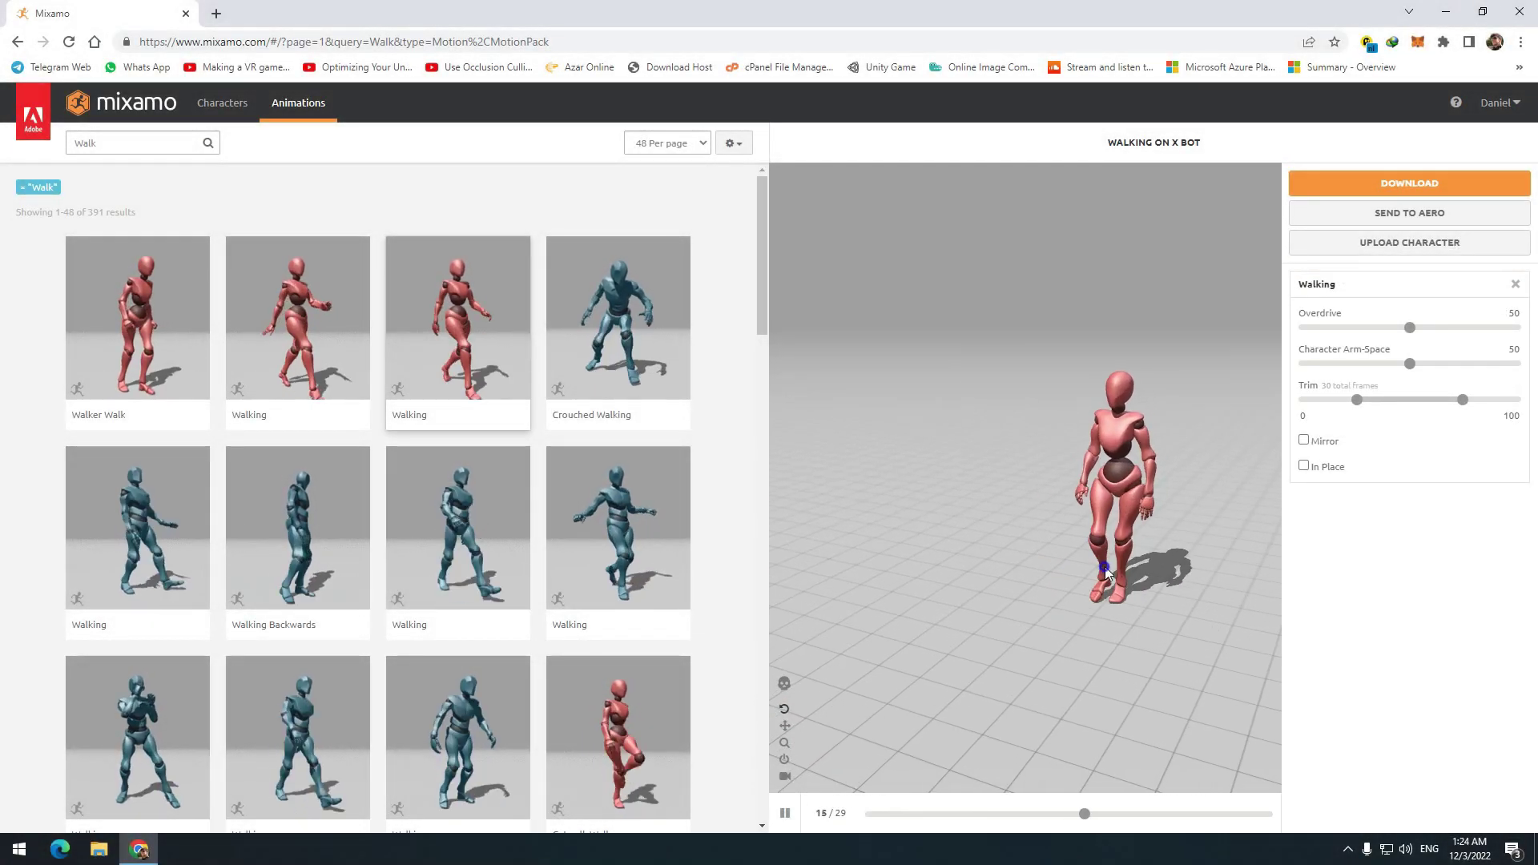
left_click_drag(1135, 611, 918, 510)
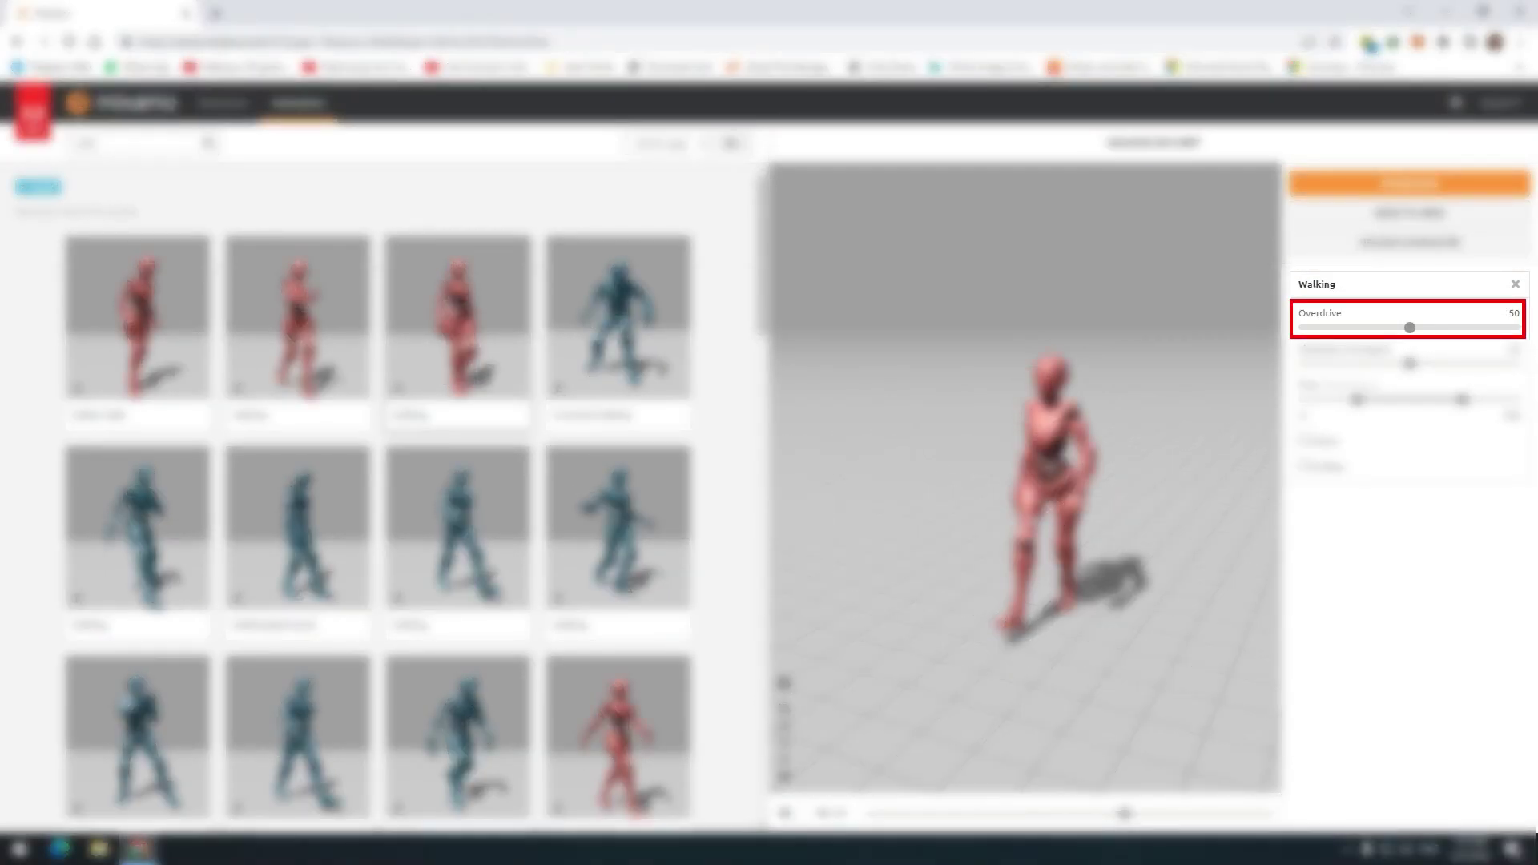
left_click_drag(1409, 327, 1514, 328)
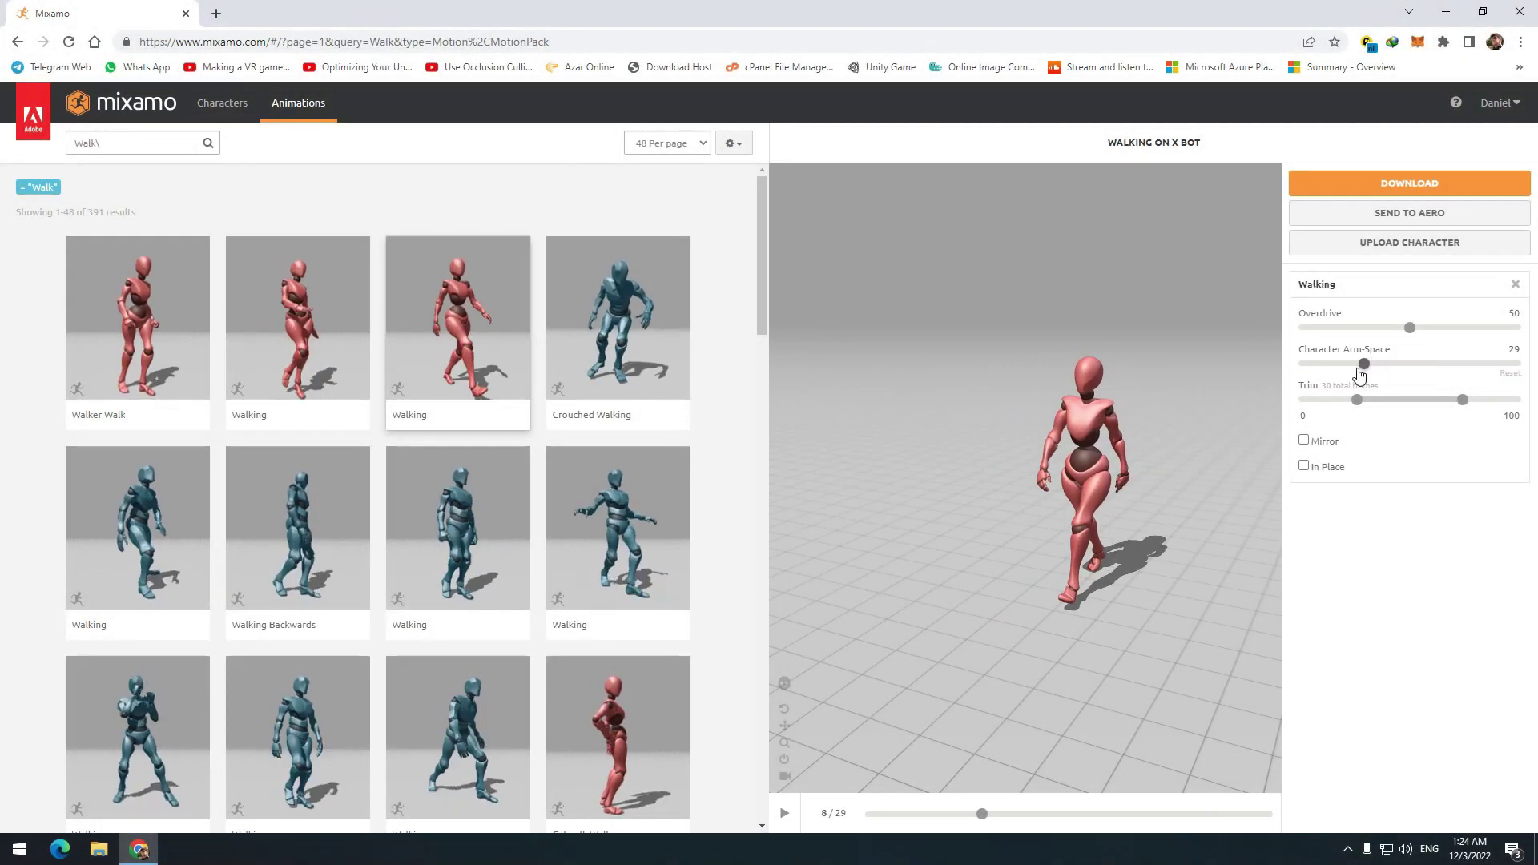
left_click_drag(1362, 365, 1316, 364)
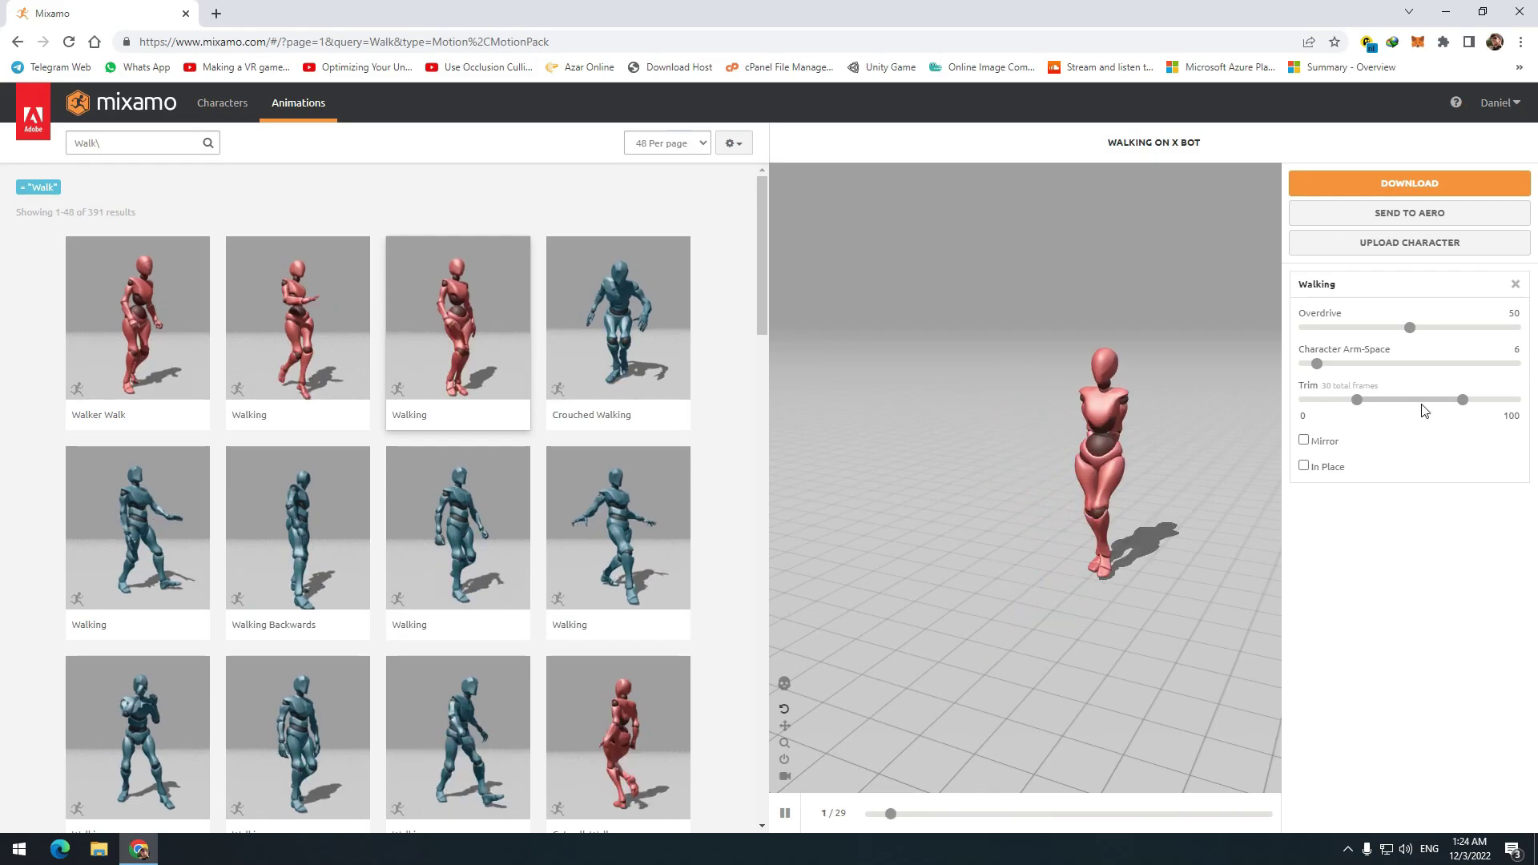
left_click_drag(1419, 366, 1512, 365)
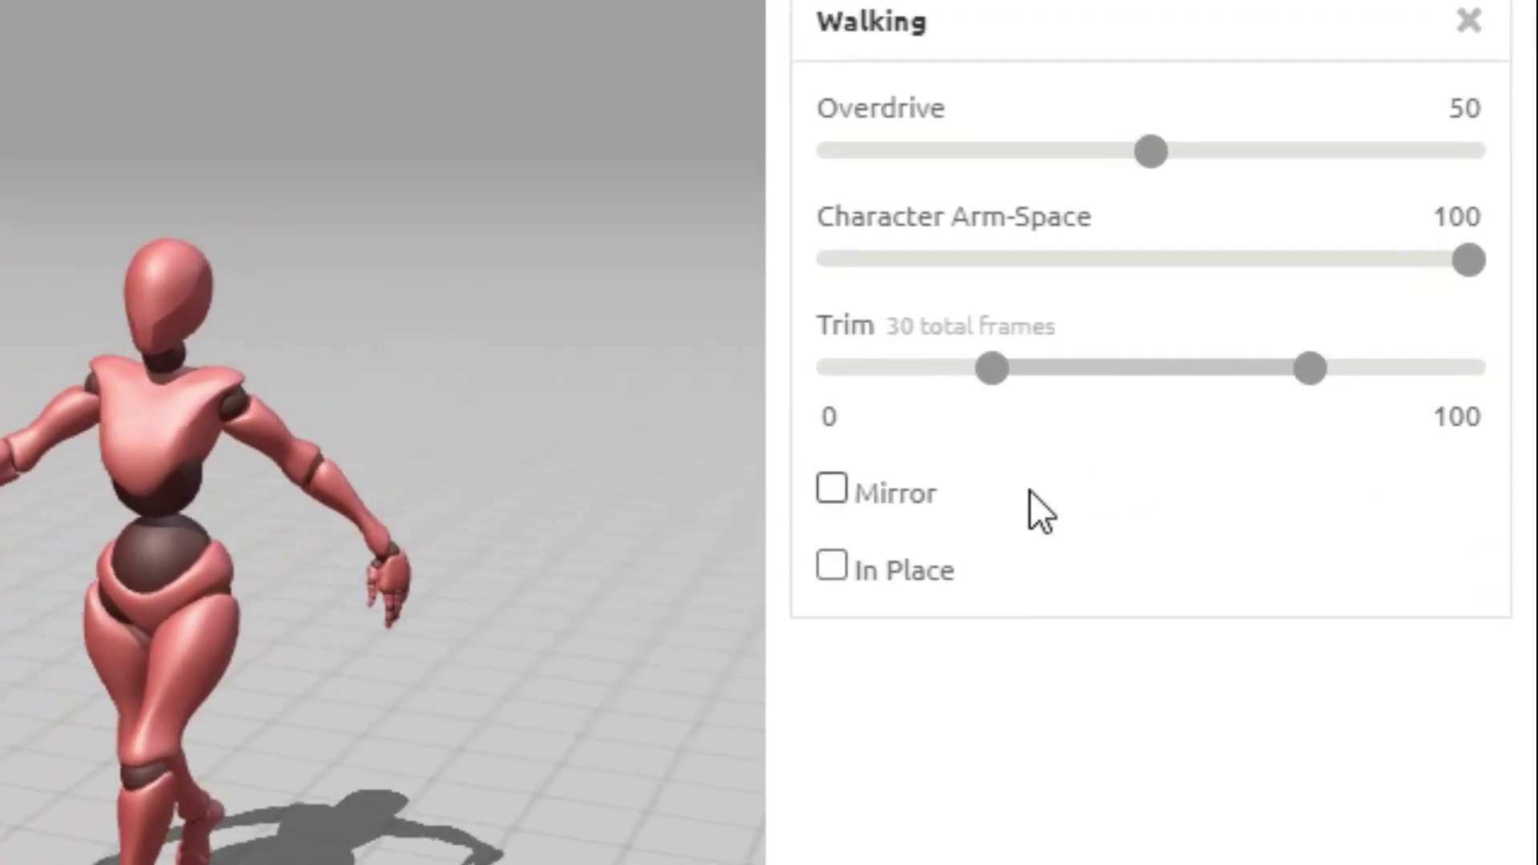
Toggle Mirror on and back off, then enable In Place for the walk
left_click(831, 489)
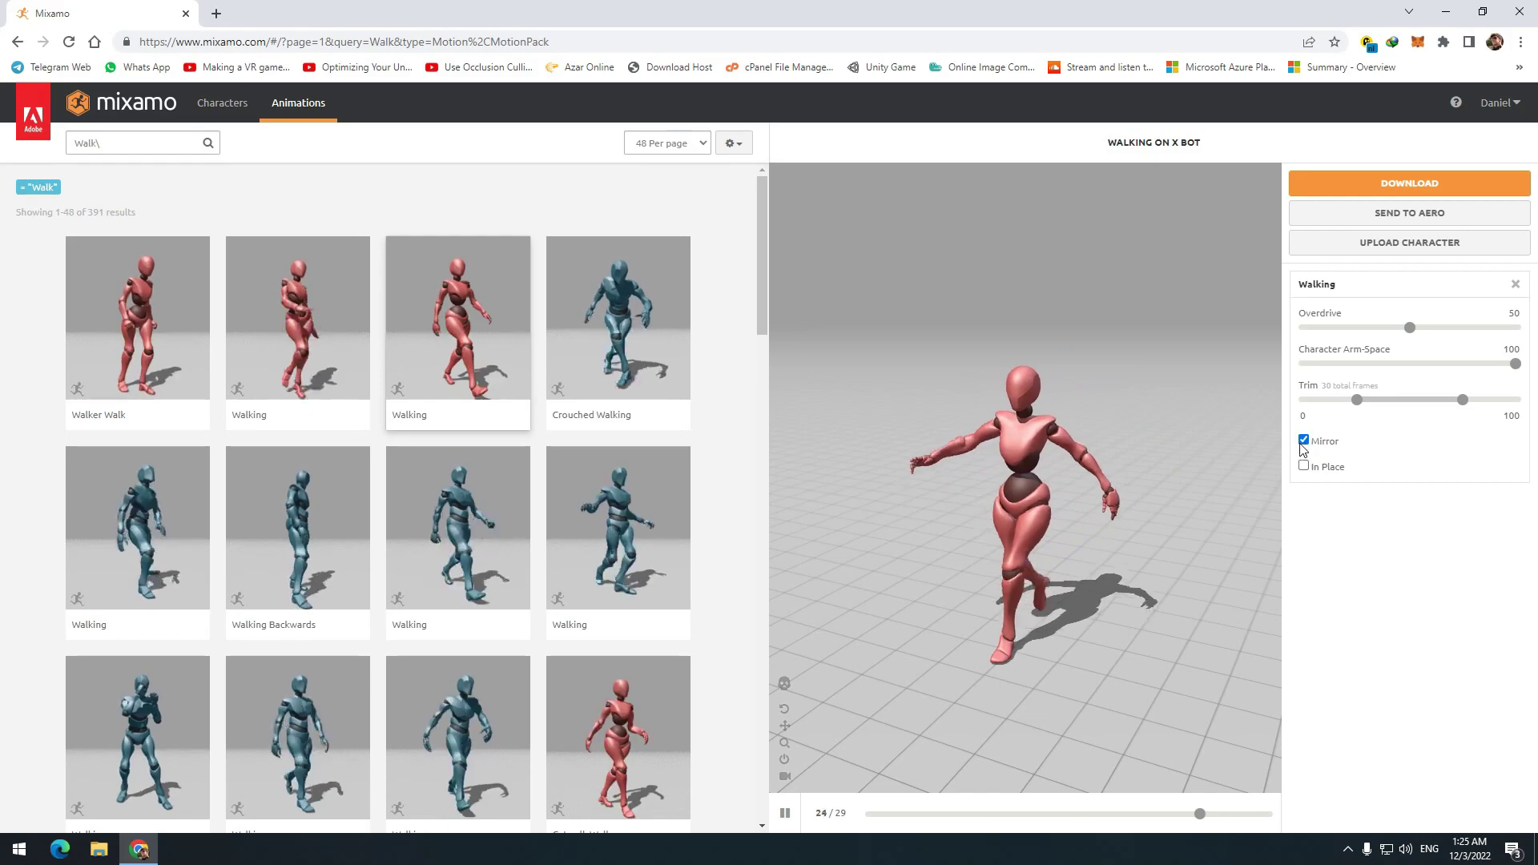
left_click(1303, 439)
left_click(1304, 466)
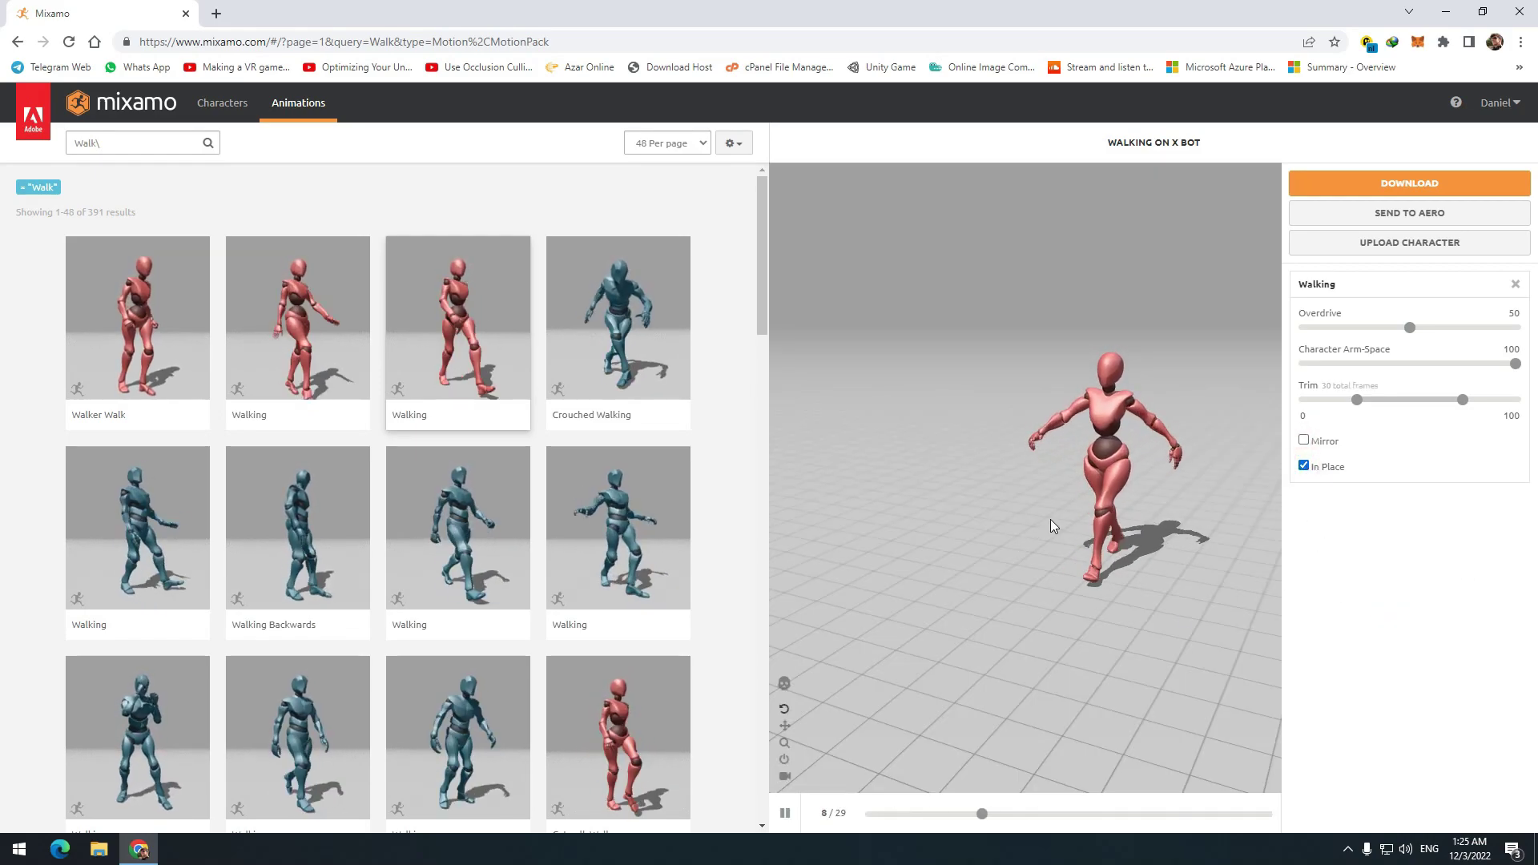
left_click_drag(1051, 519, 982, 575)
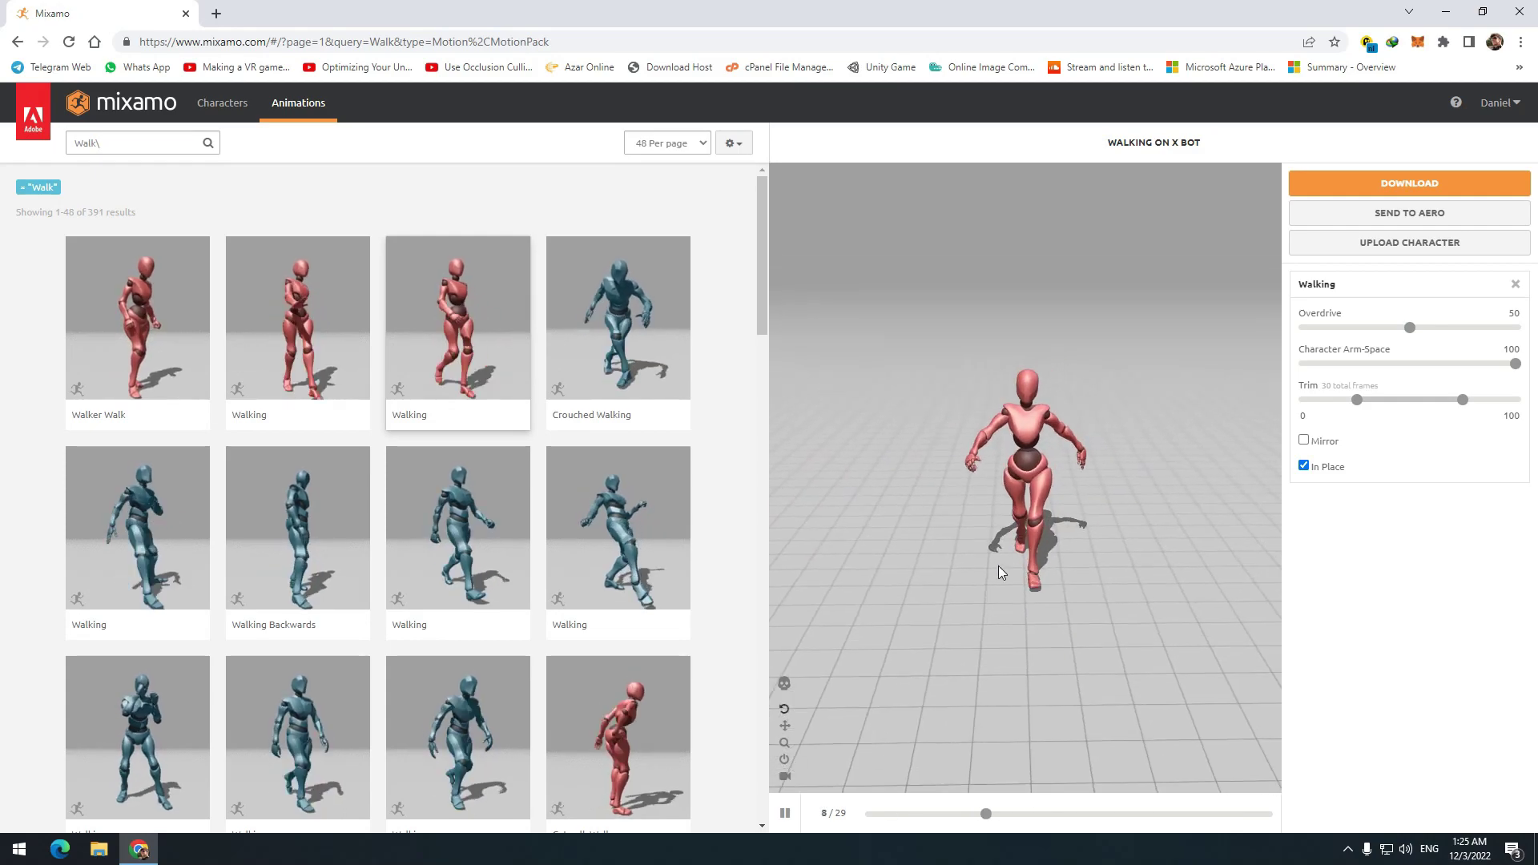
scroll(983, 553, "up", 4)
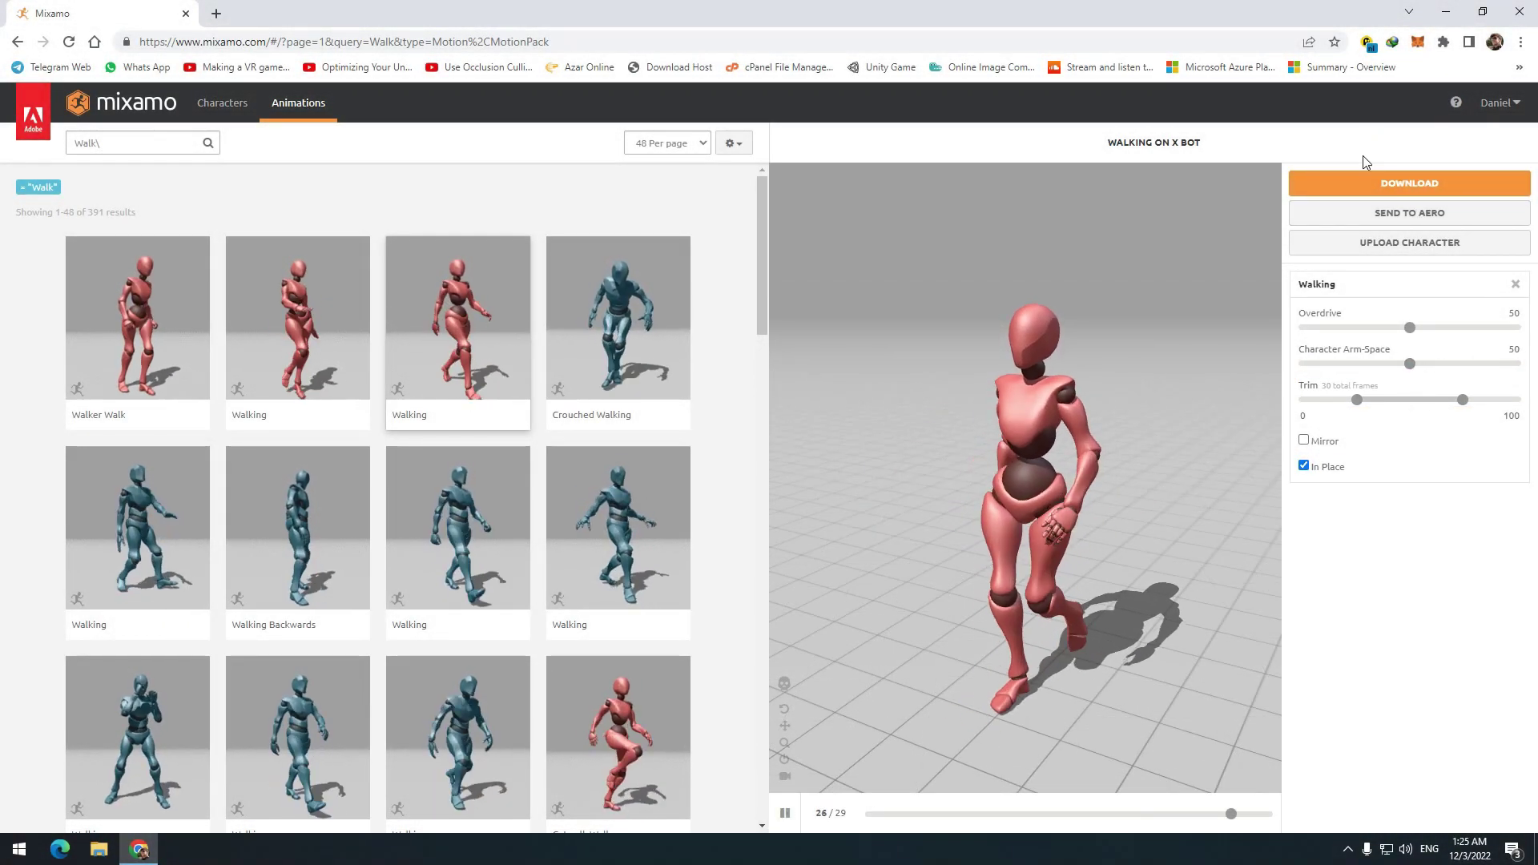
left_click(1367, 193)
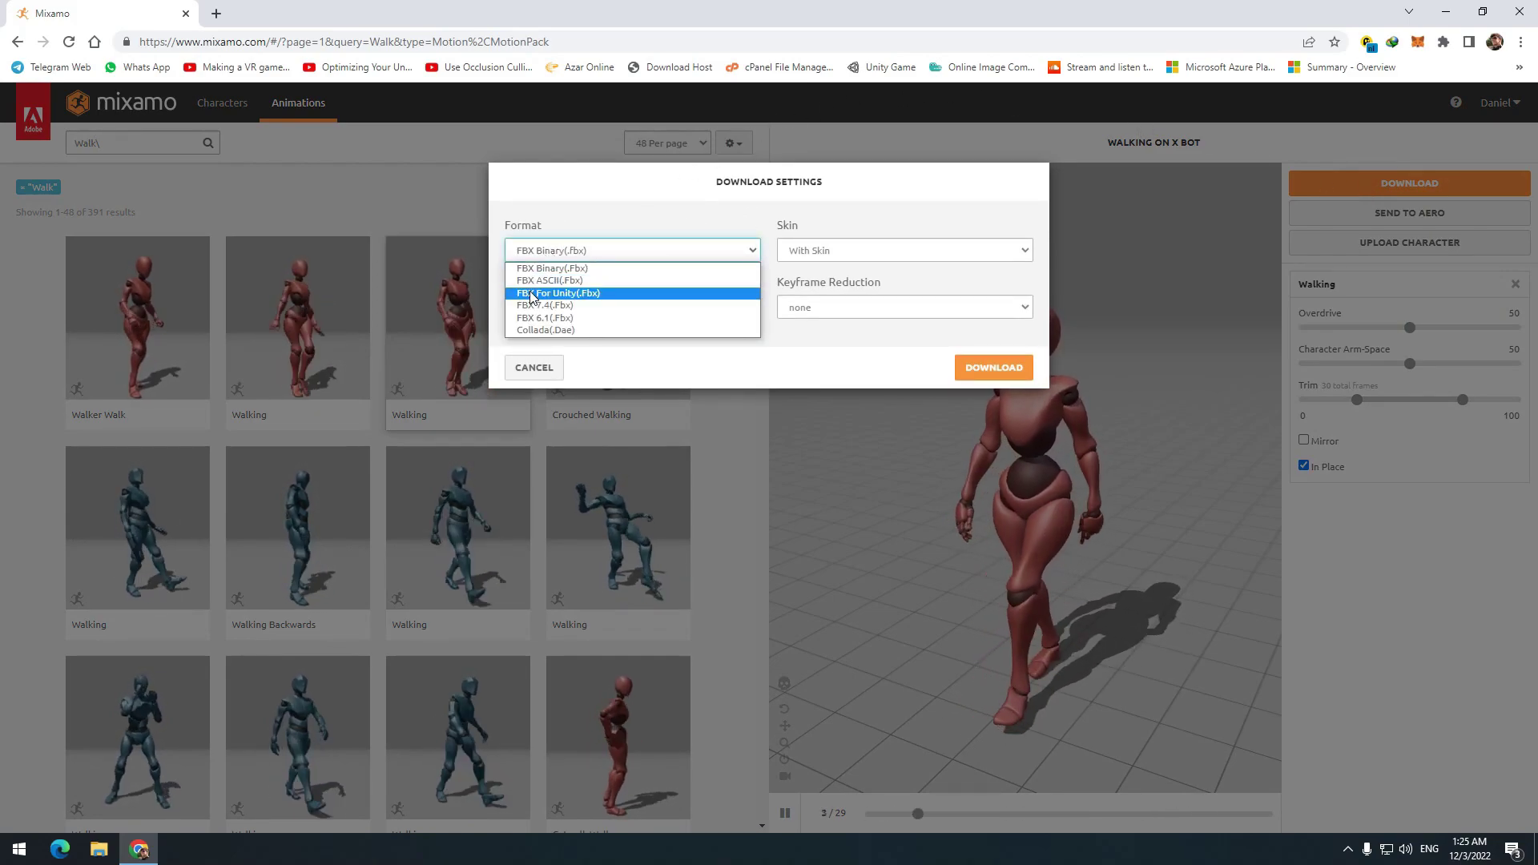
left_click(530, 295)
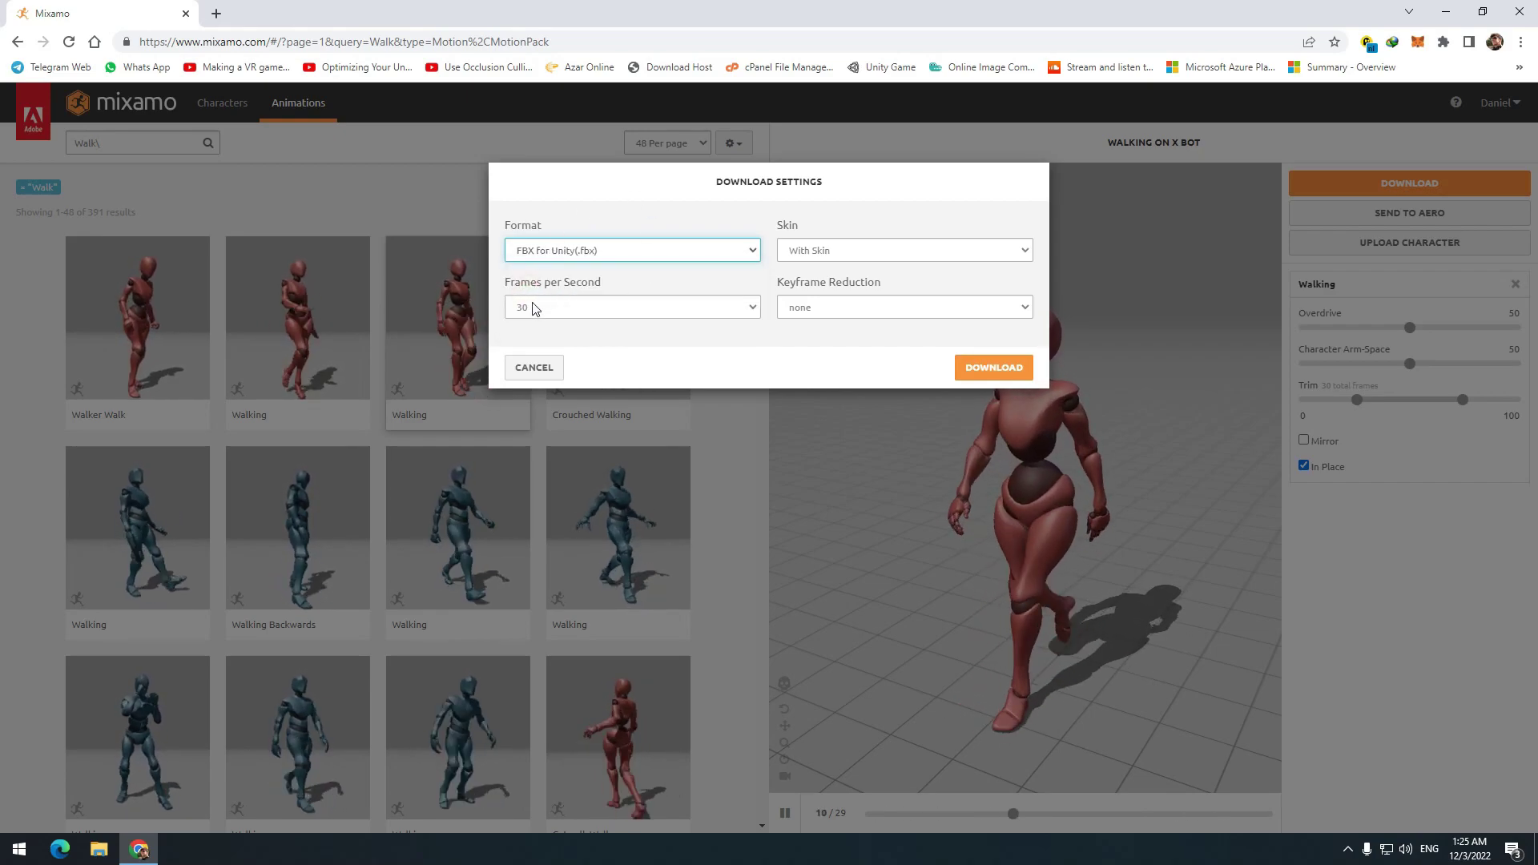
left_click(532, 309)
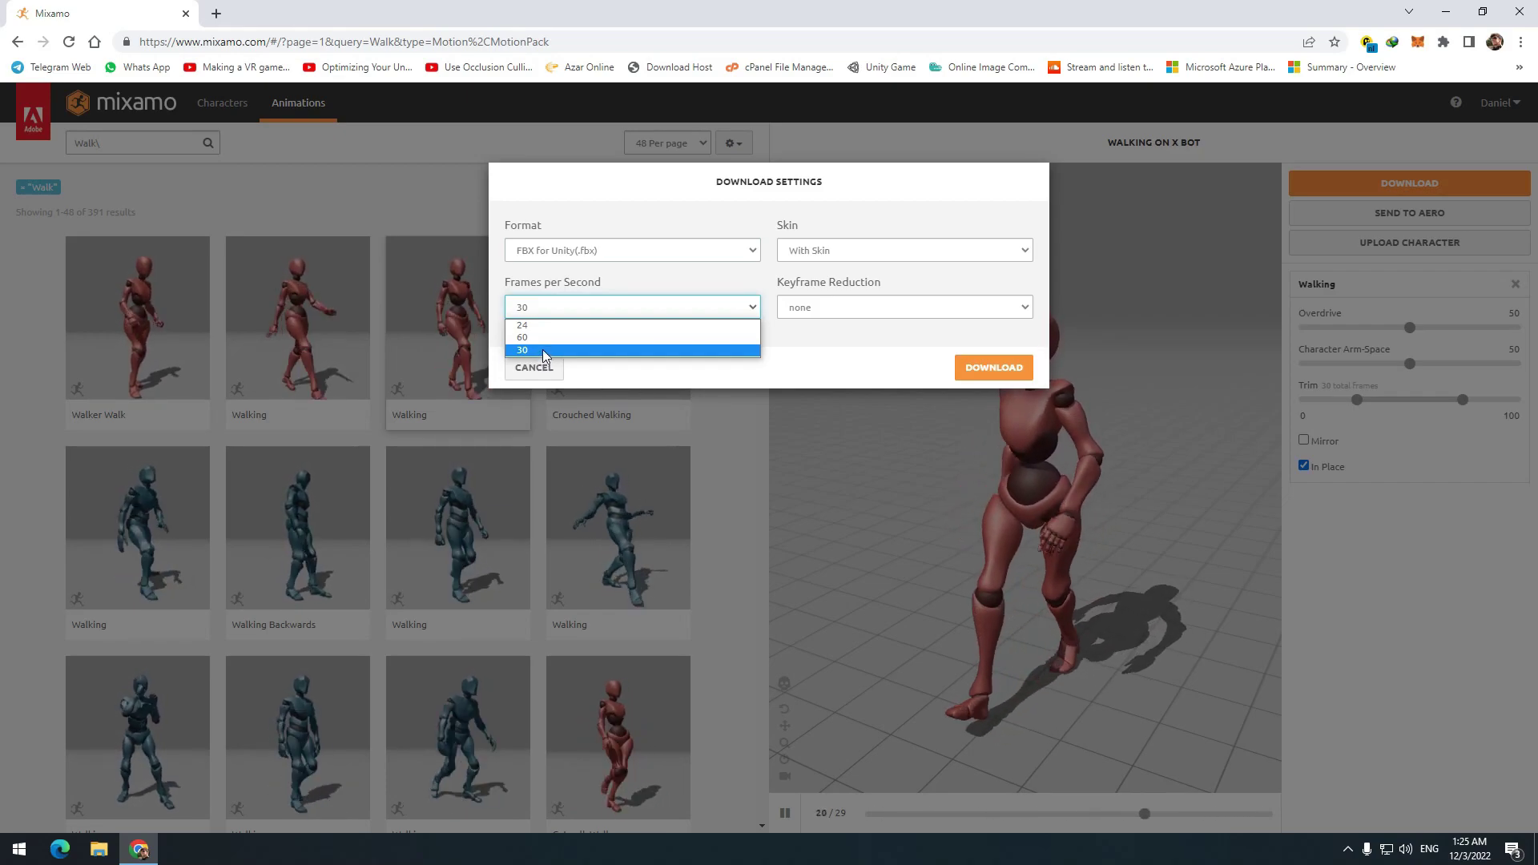
left_click(539, 352)
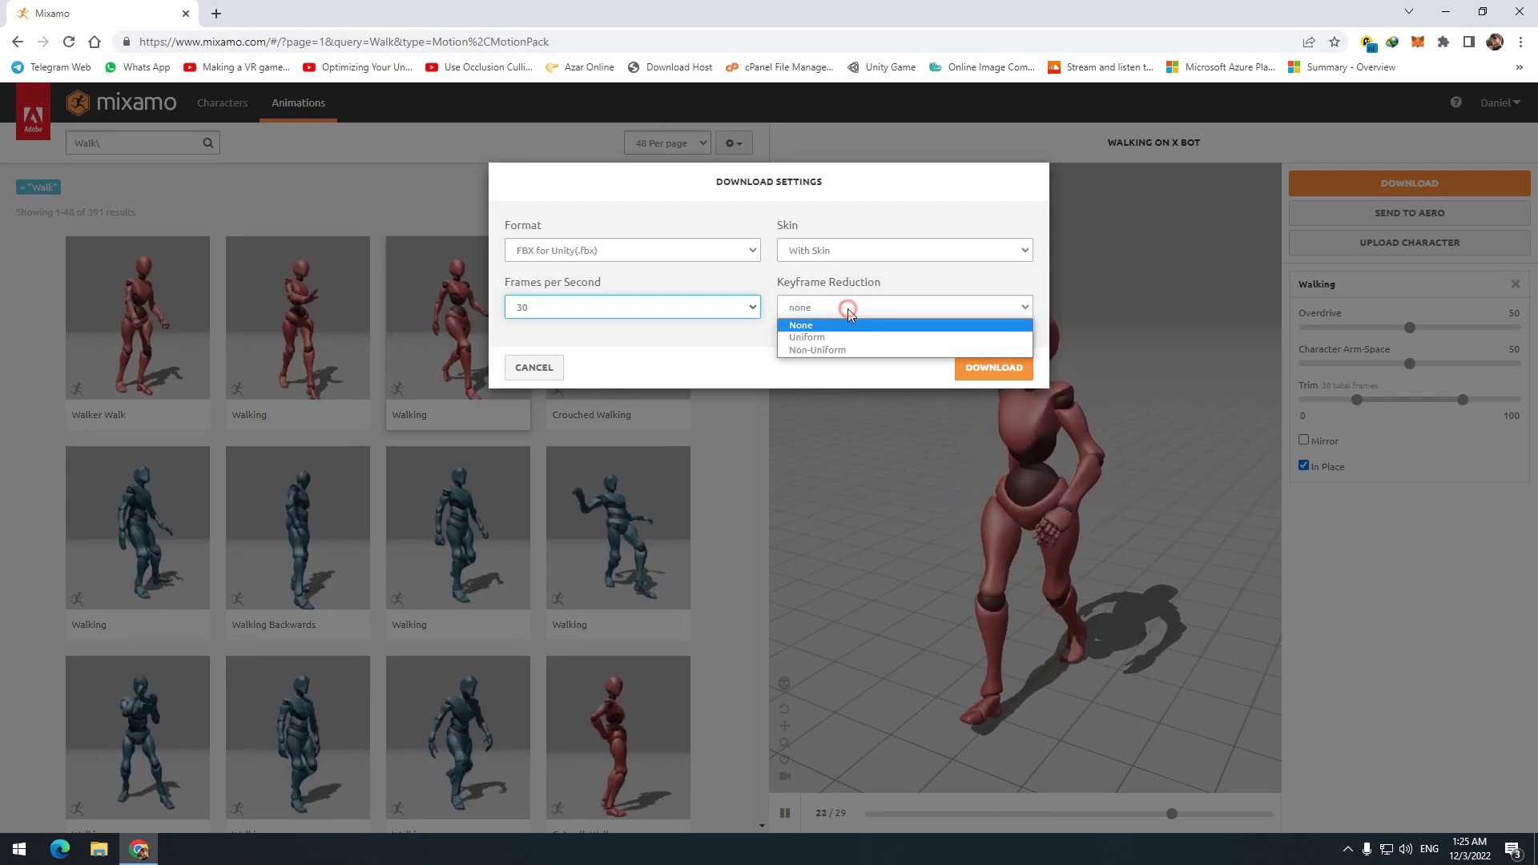
left_click(791, 326)
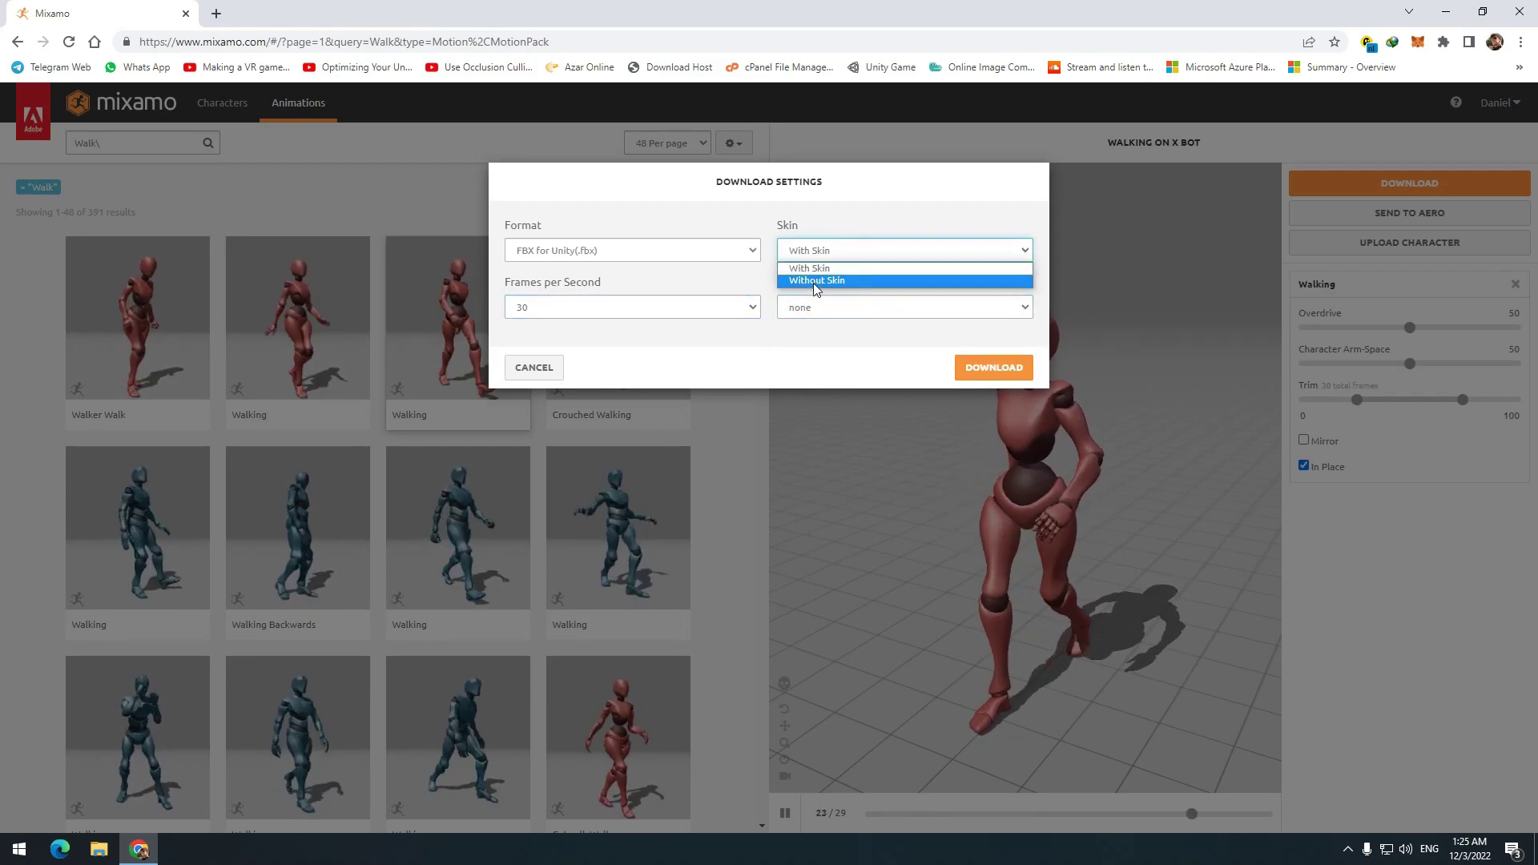
left_click(857, 270)
left_click(535, 363)
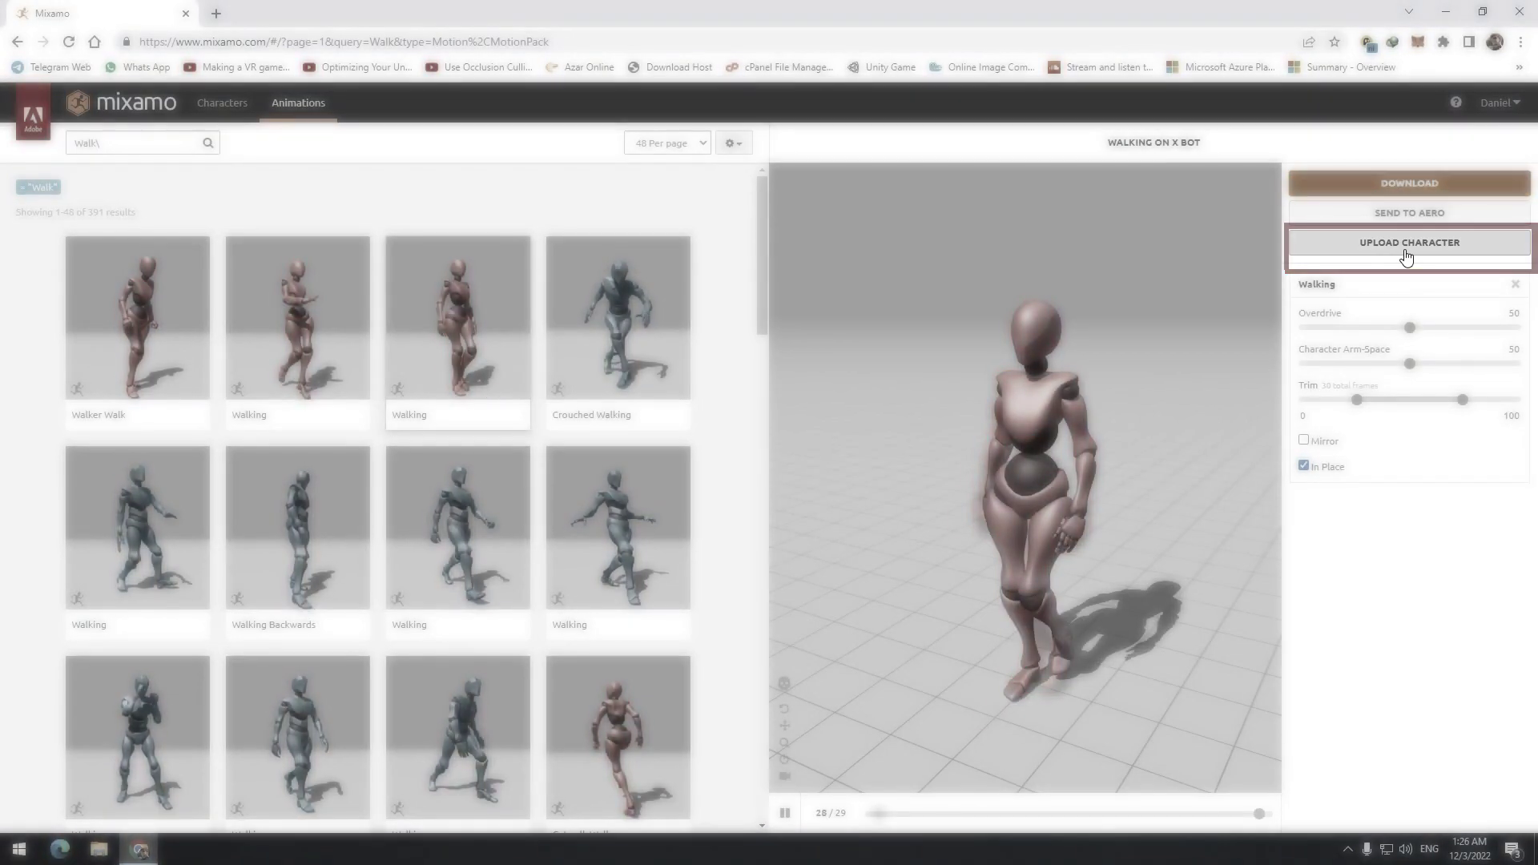
Upload and confirm the cowboy character, then preview it with the Walker Walk animation
left_click(1405, 248)
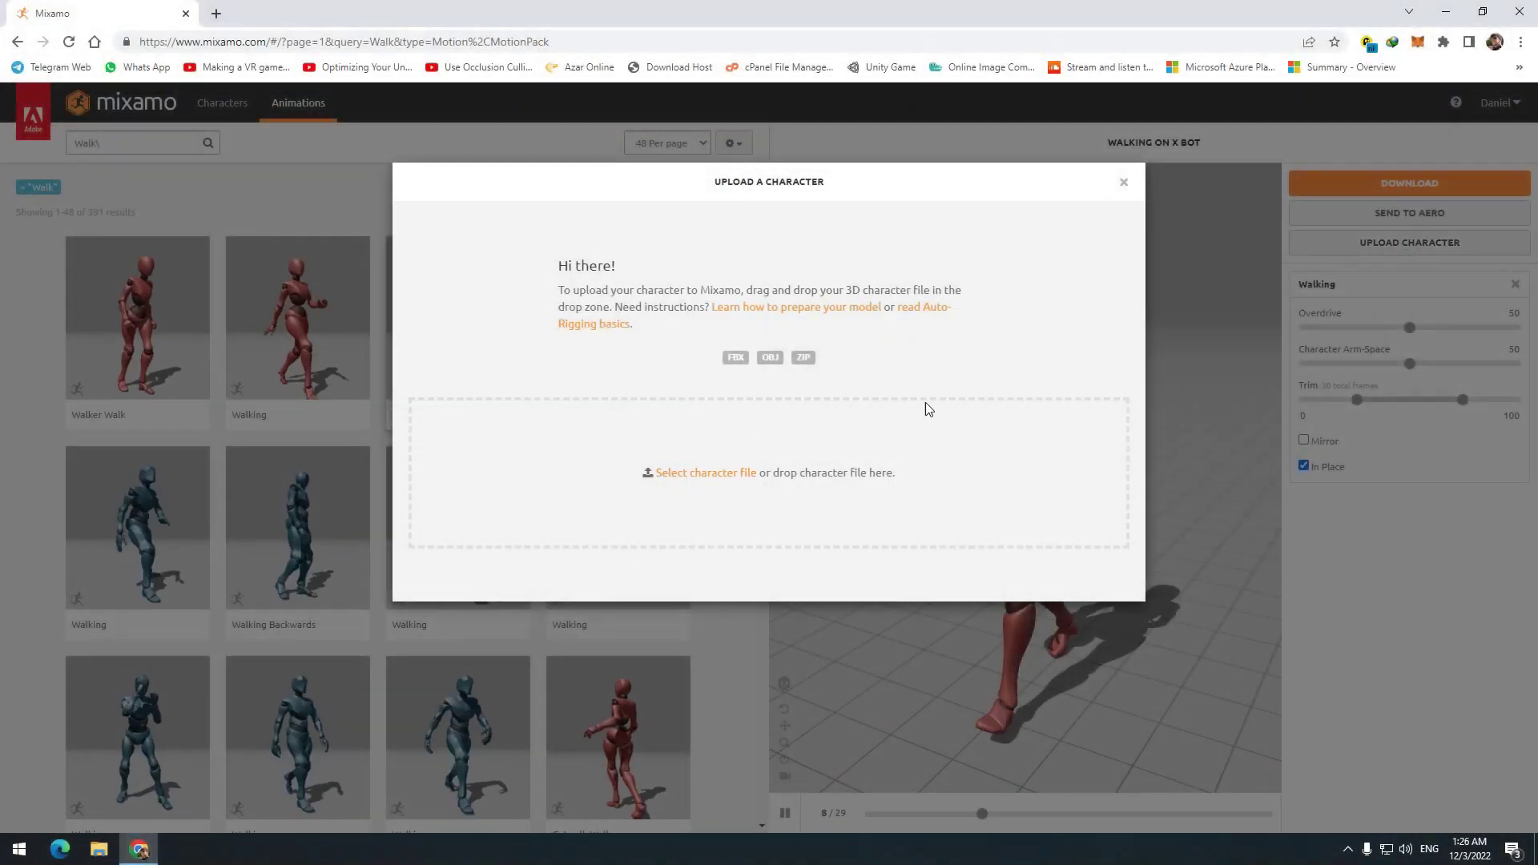
left_click(682, 477)
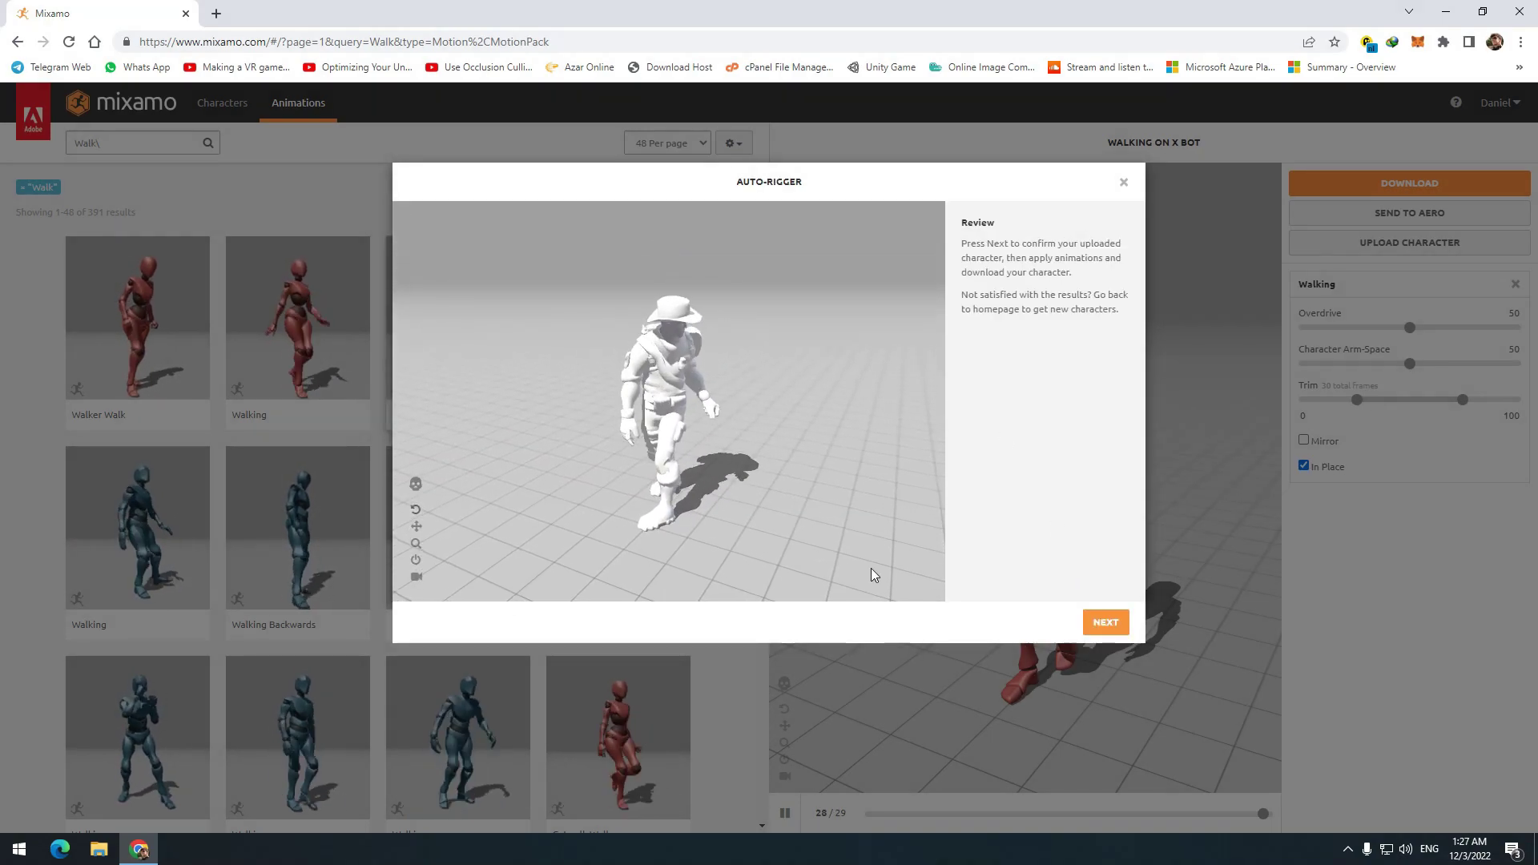
left_click(1105, 620)
left_click(327, 383)
left_click_drag(1025, 629, 1043, 496)
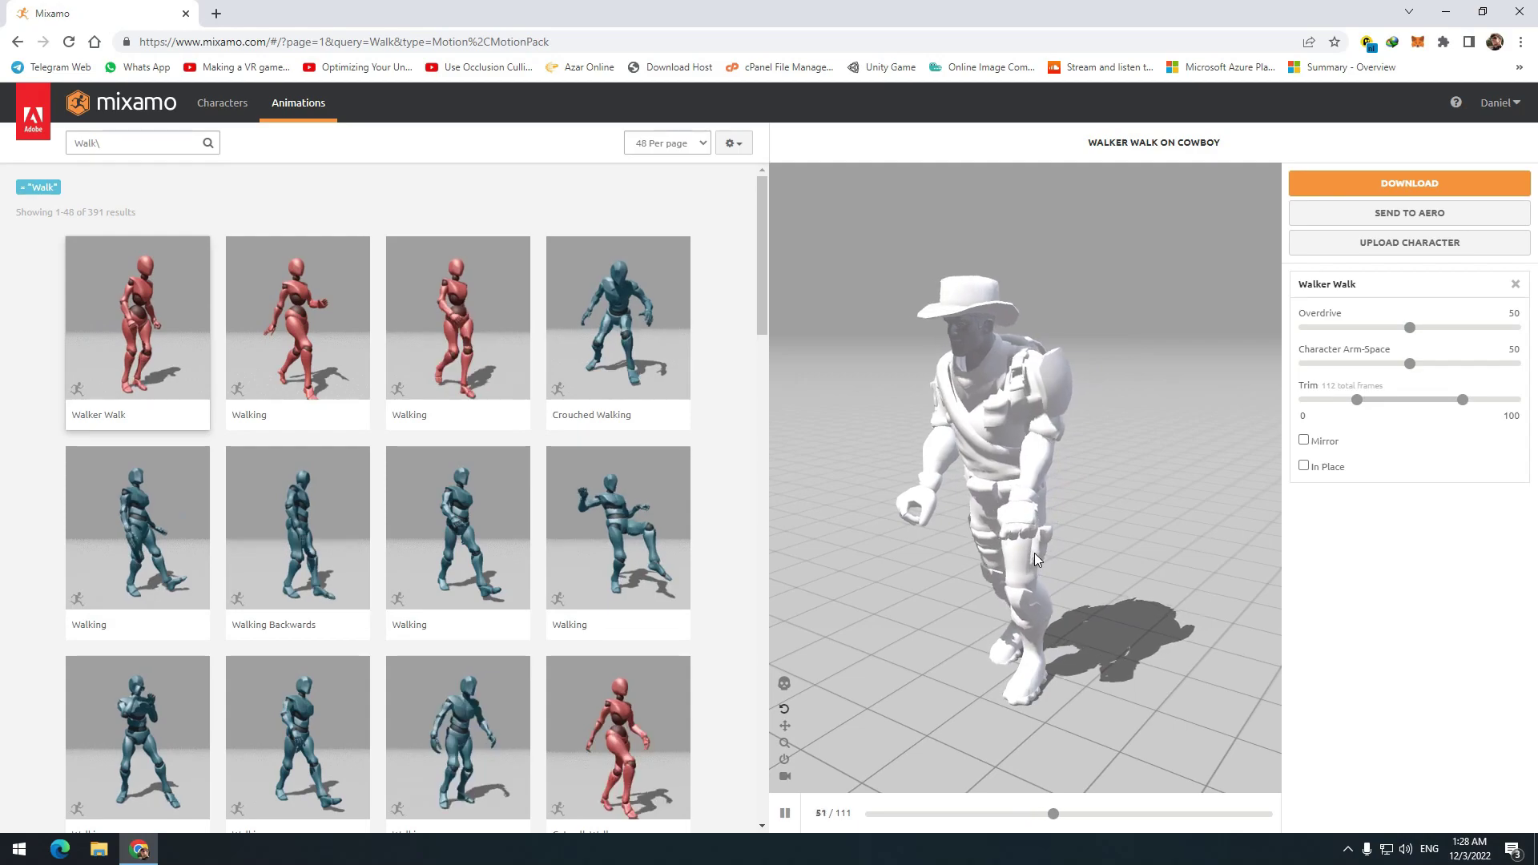
Upload the farmer model file and choose the Standard Skeleton level of detail
left_click(1394, 242)
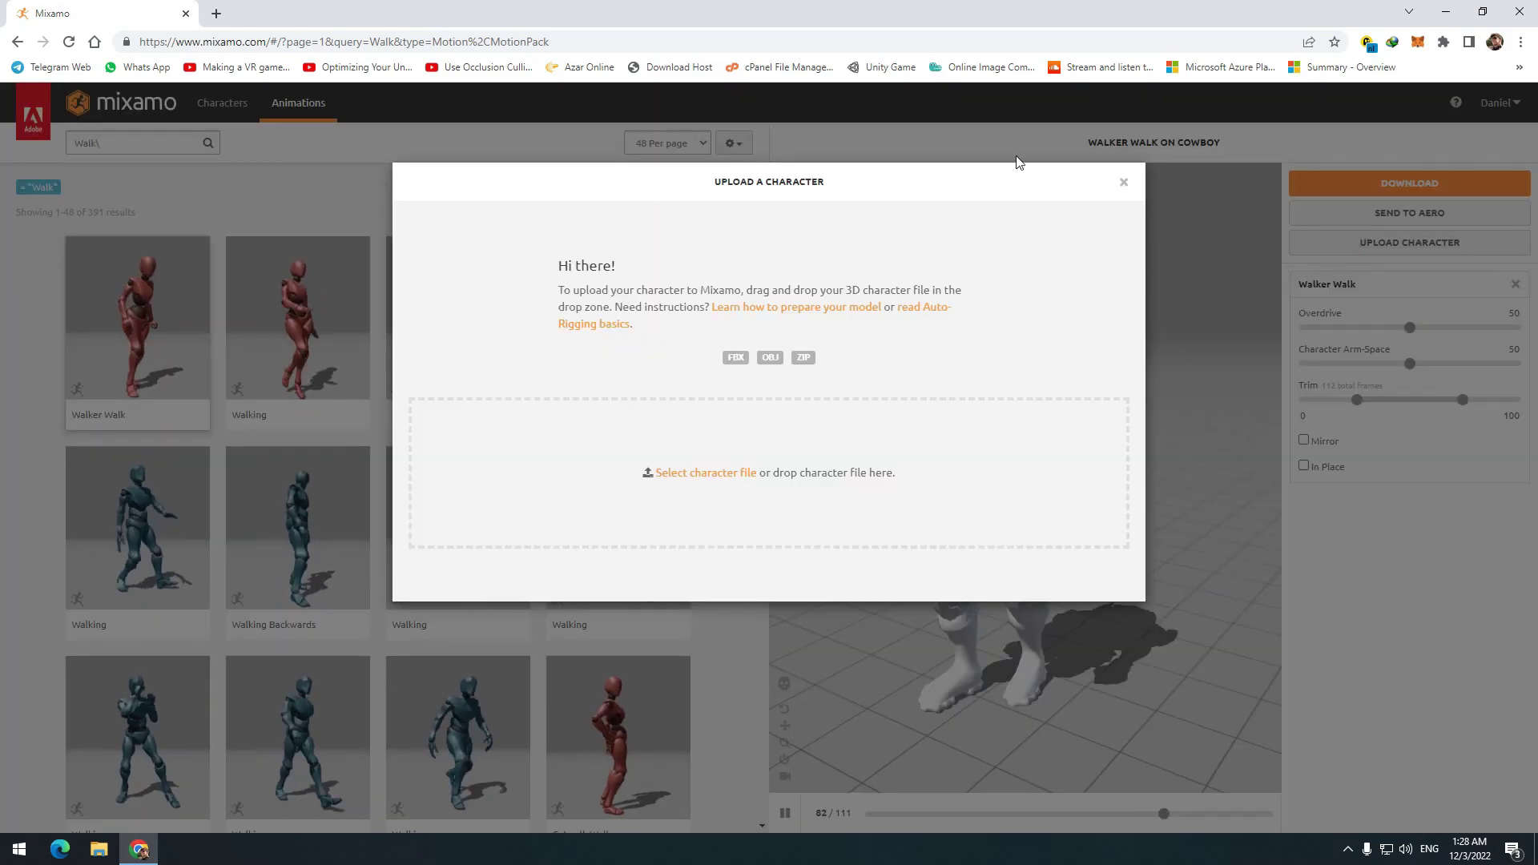
left_click(706, 472)
double_click(193, 144)
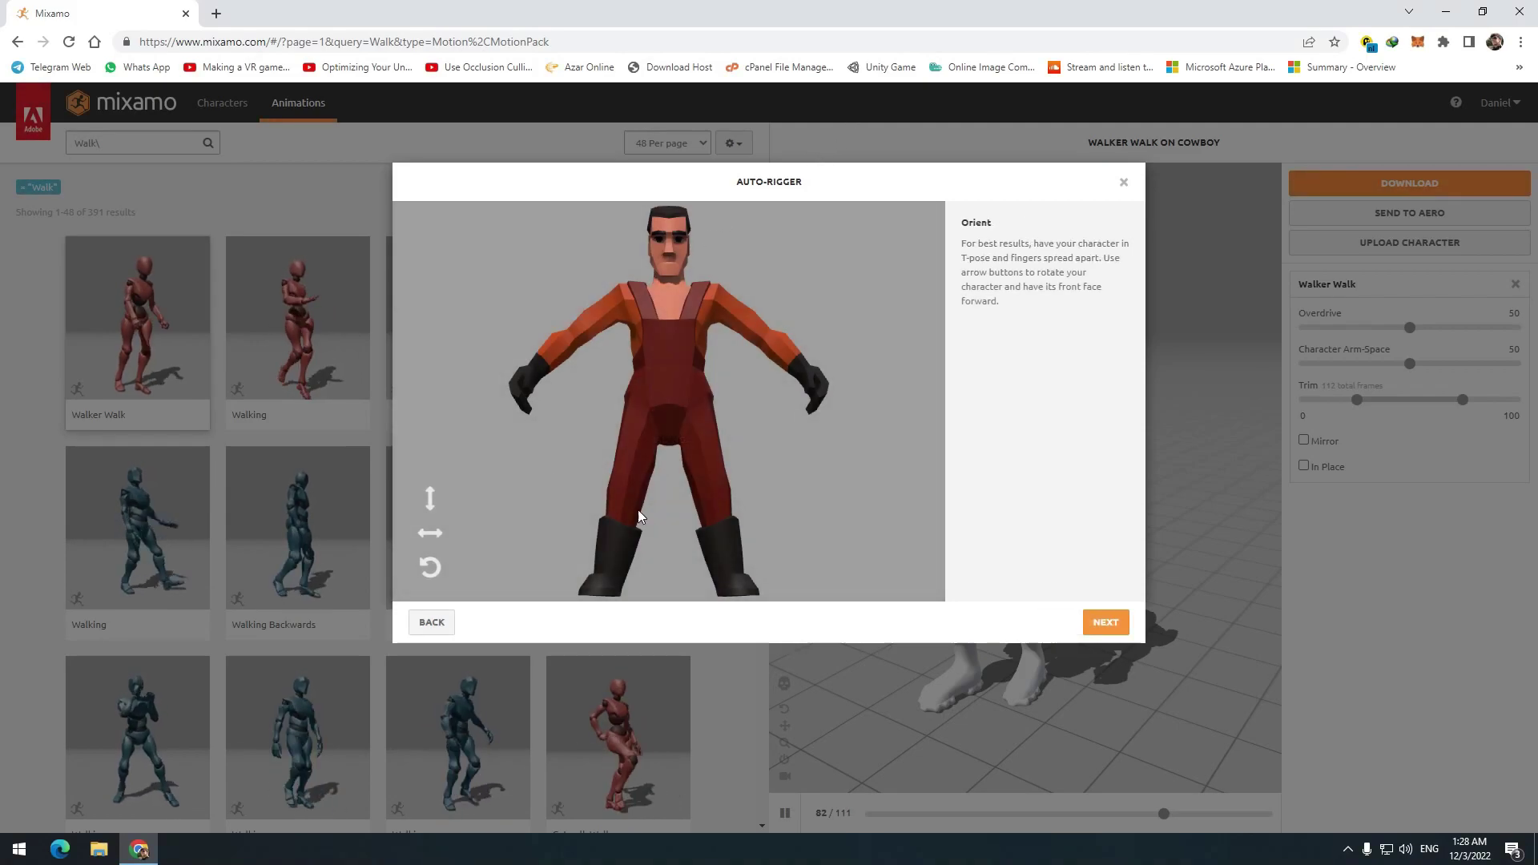
left_click(1105, 622)
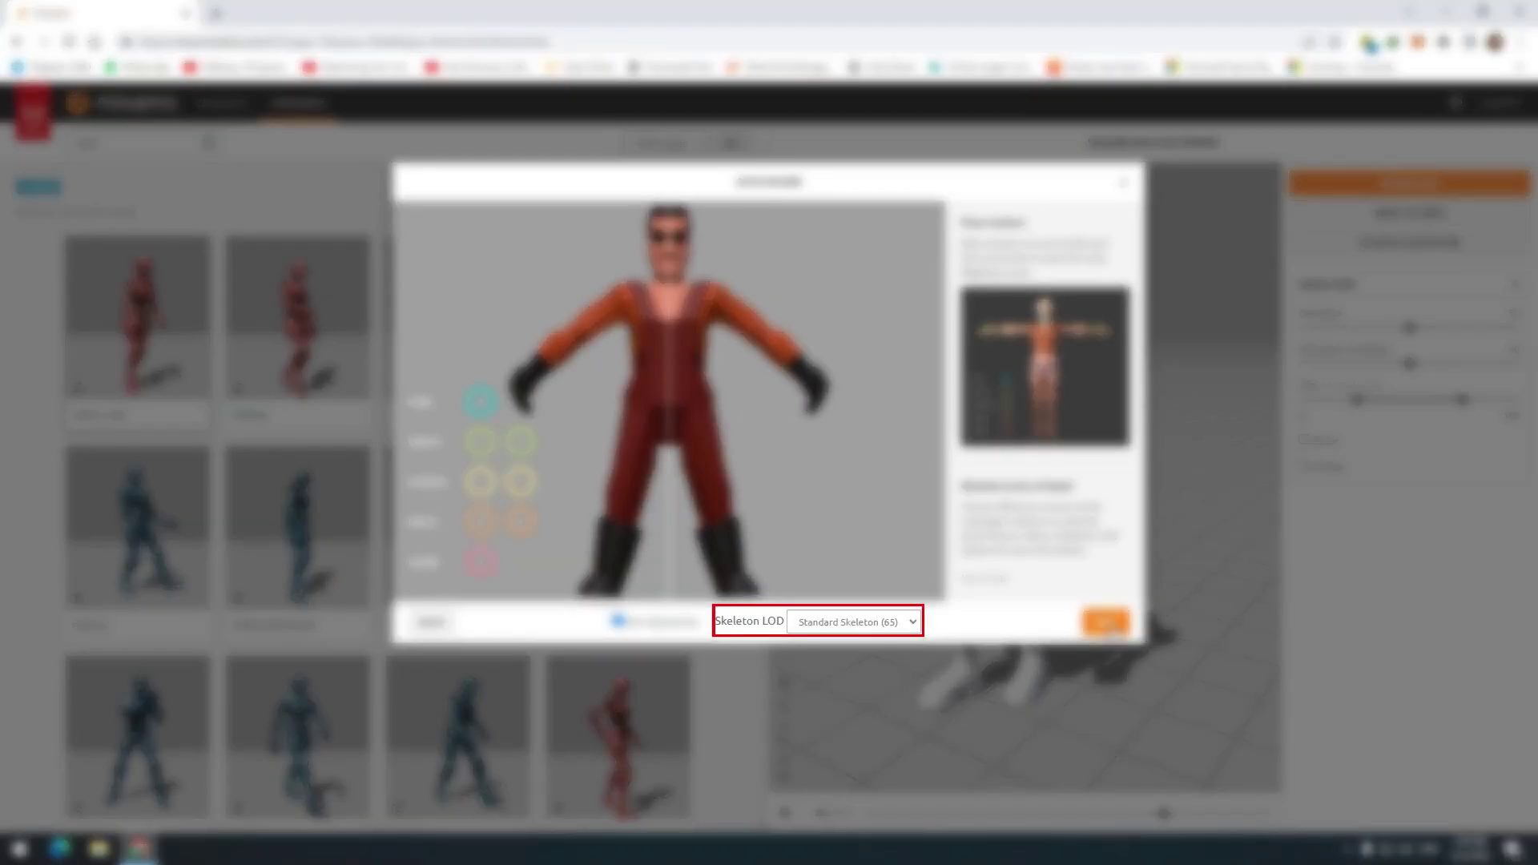
left_click(856, 621)
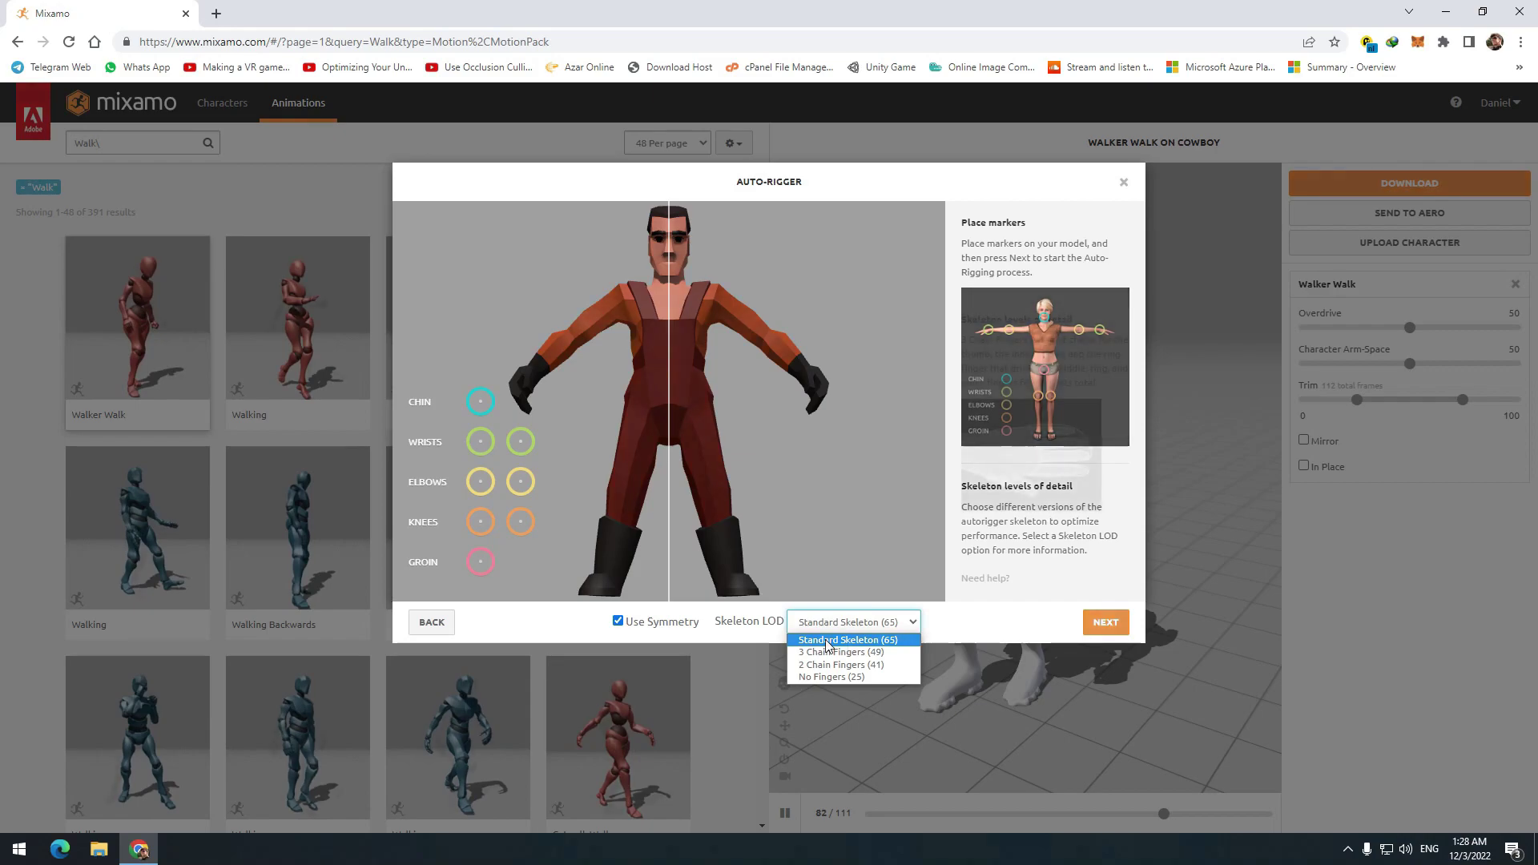
key("Down")
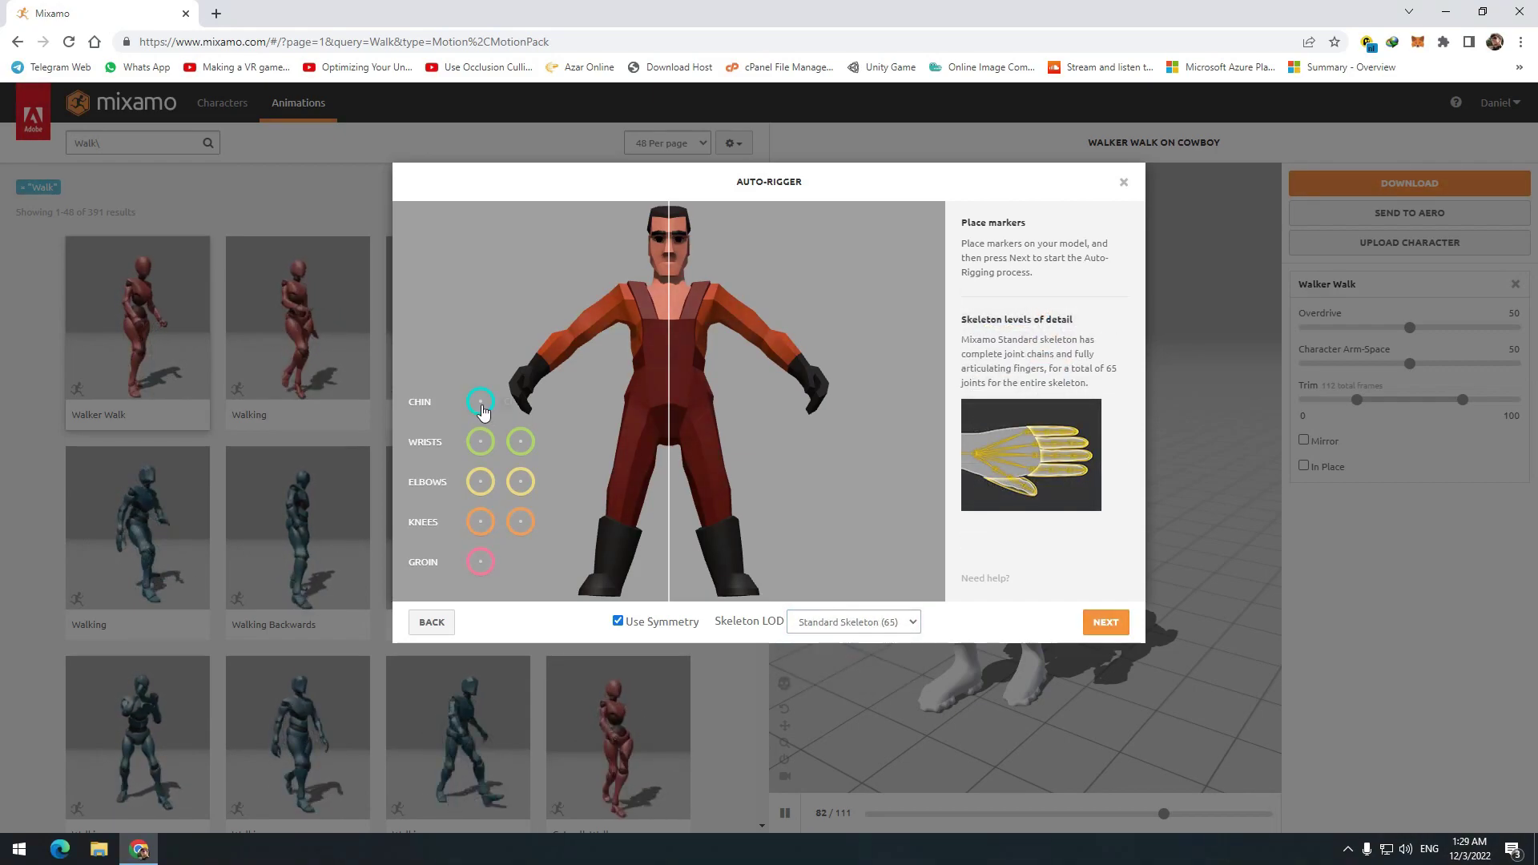
Place the chin, wrist, elbow and knee markers on the farmer, then run auto-rigging
left_click_drag(670, 274, 668, 271)
left_click_drag(532, 380, 535, 373)
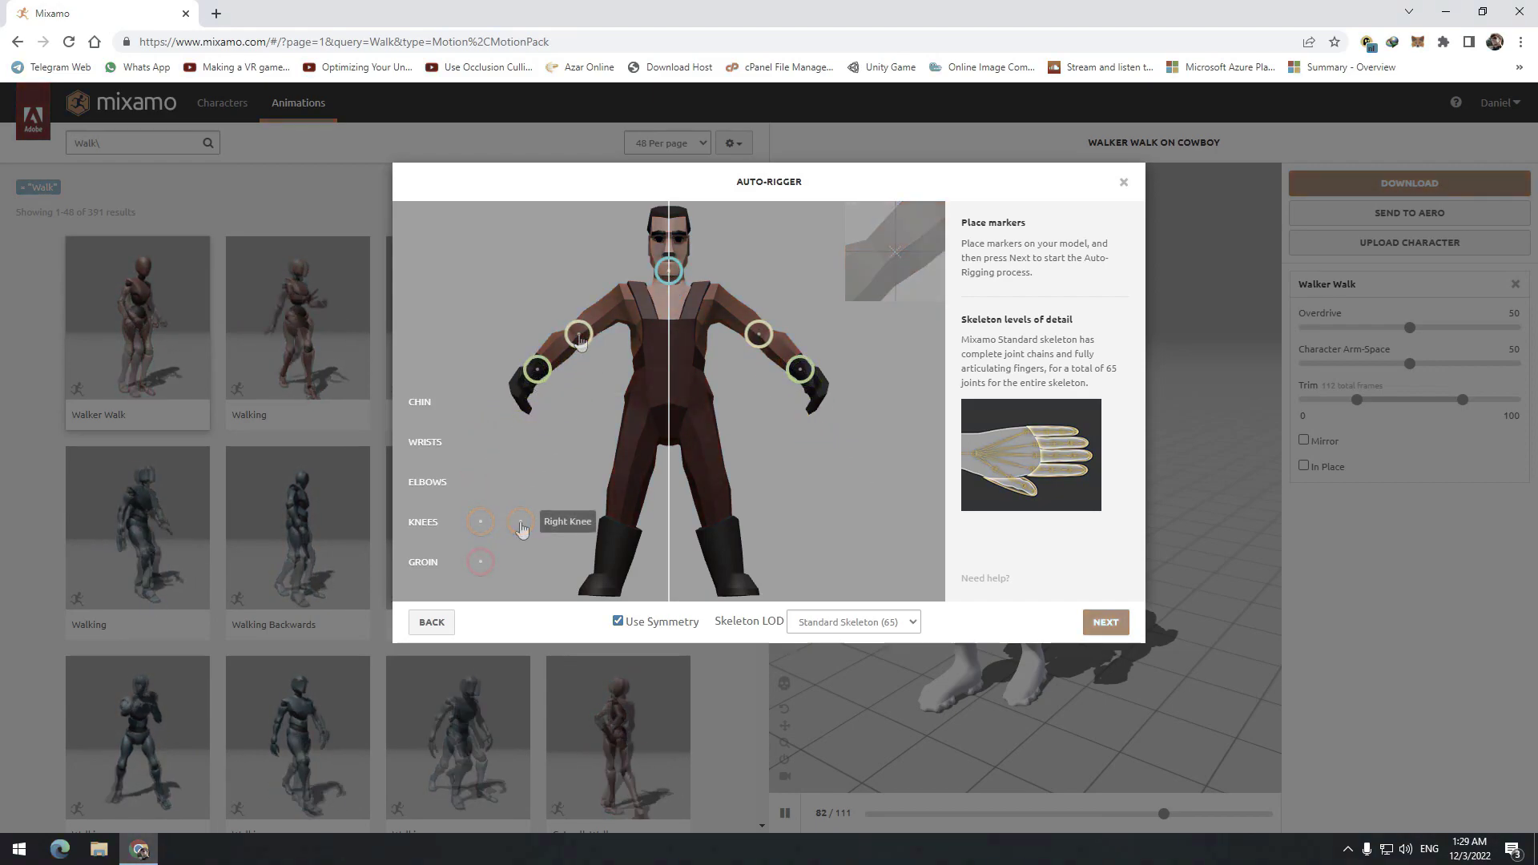
left_click_drag(523, 524, 533, 528)
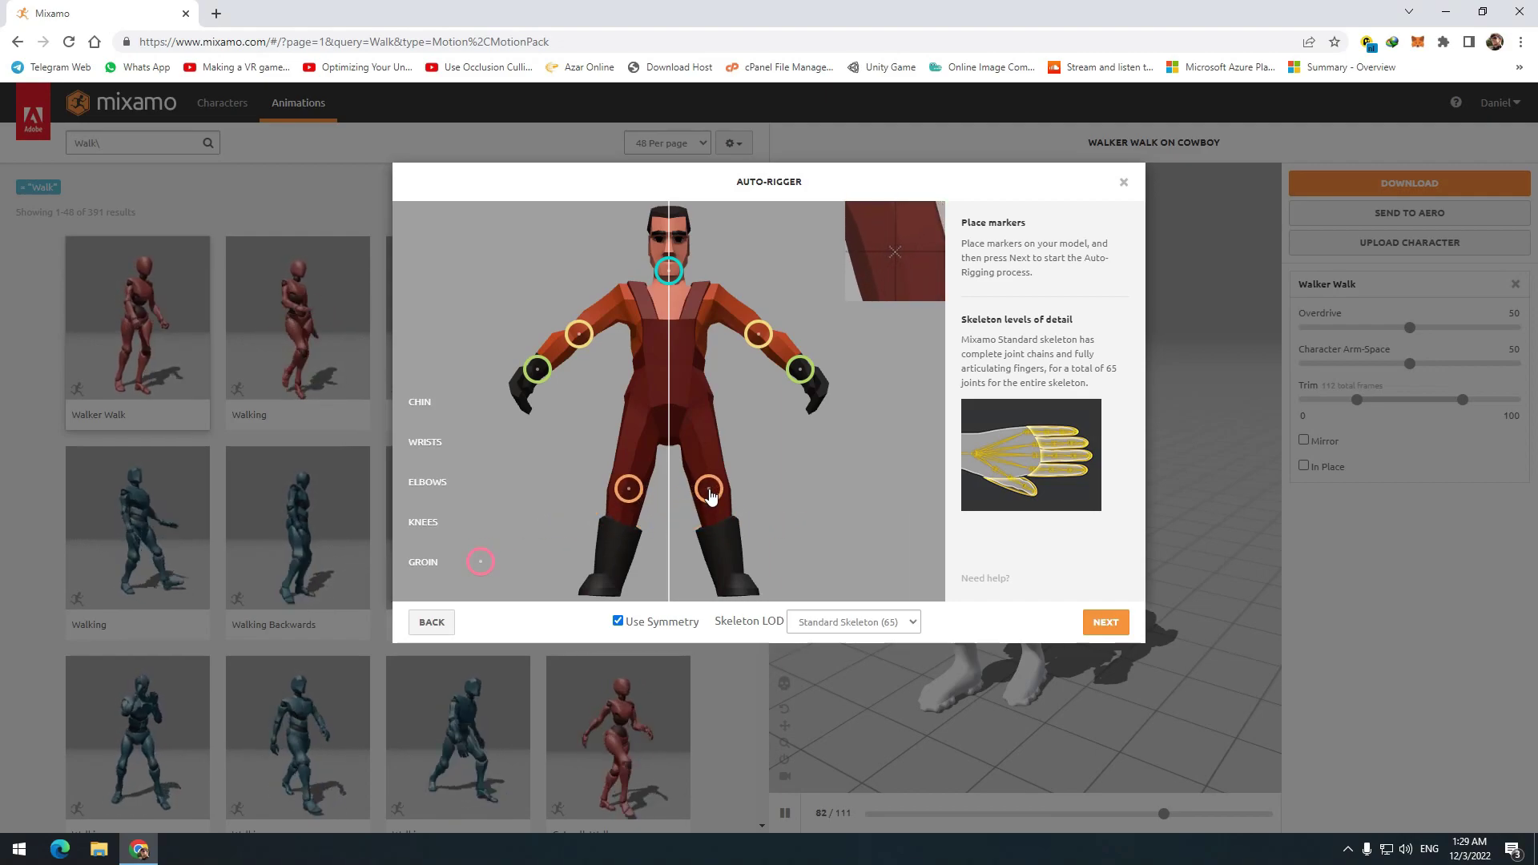
left_click_drag(710, 493, 709, 489)
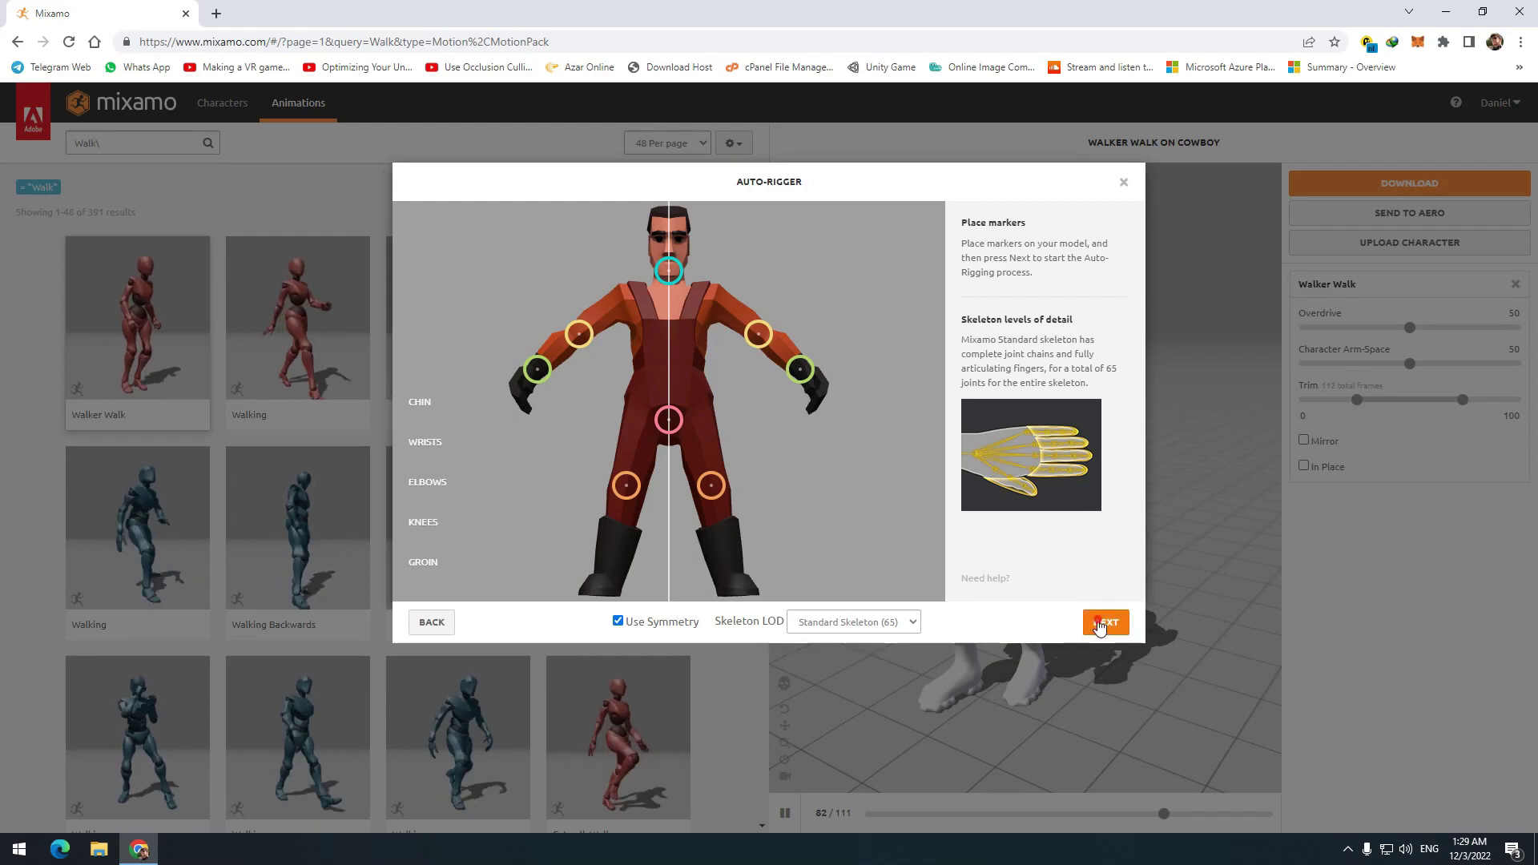
left_click(1100, 623)
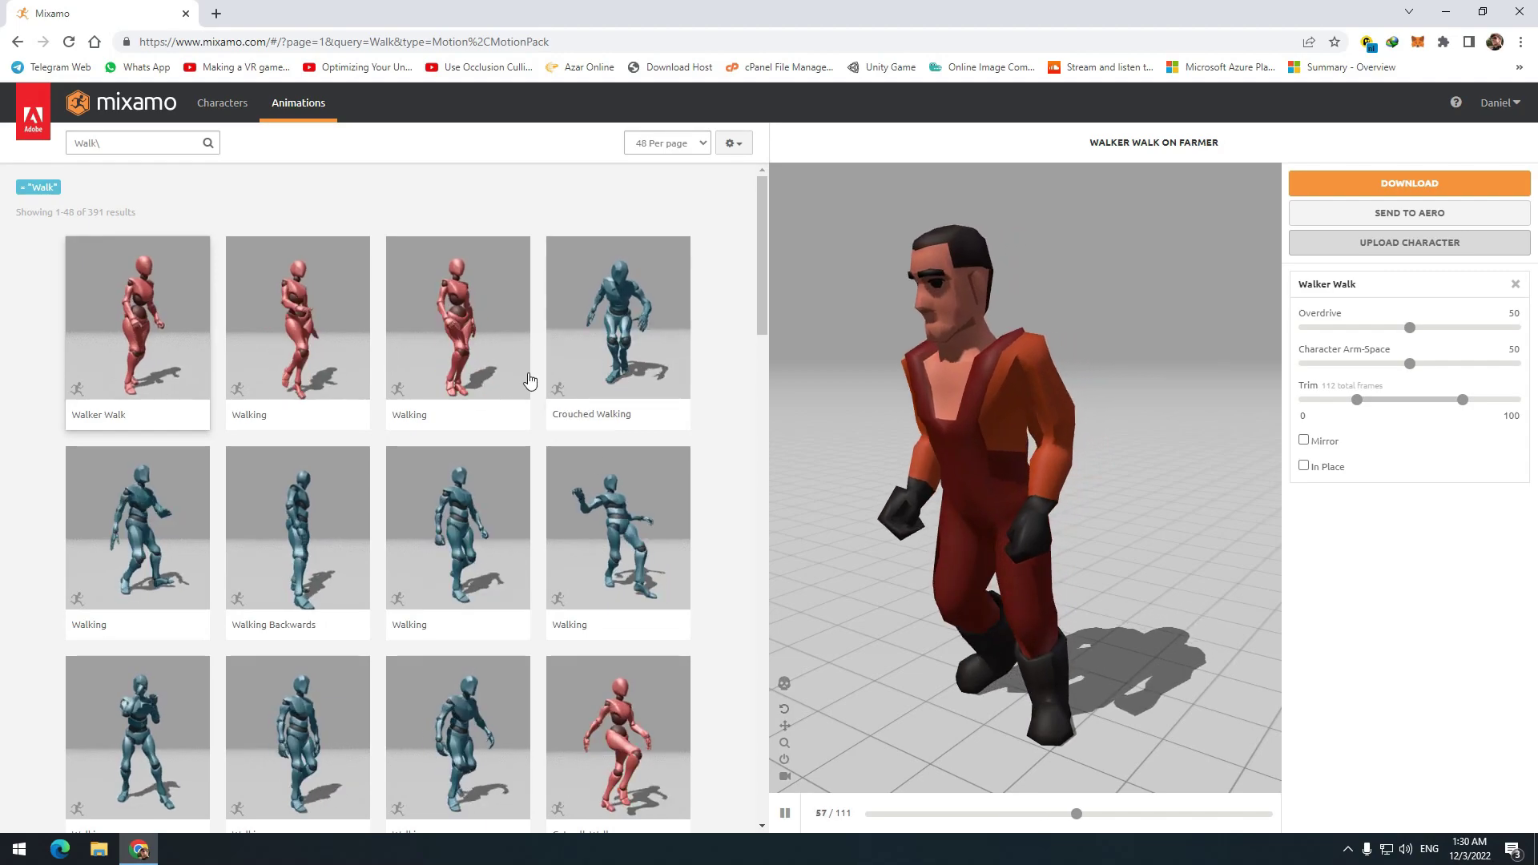
Search for running animations and download Fast Run for the farmer
left_click(297, 318)
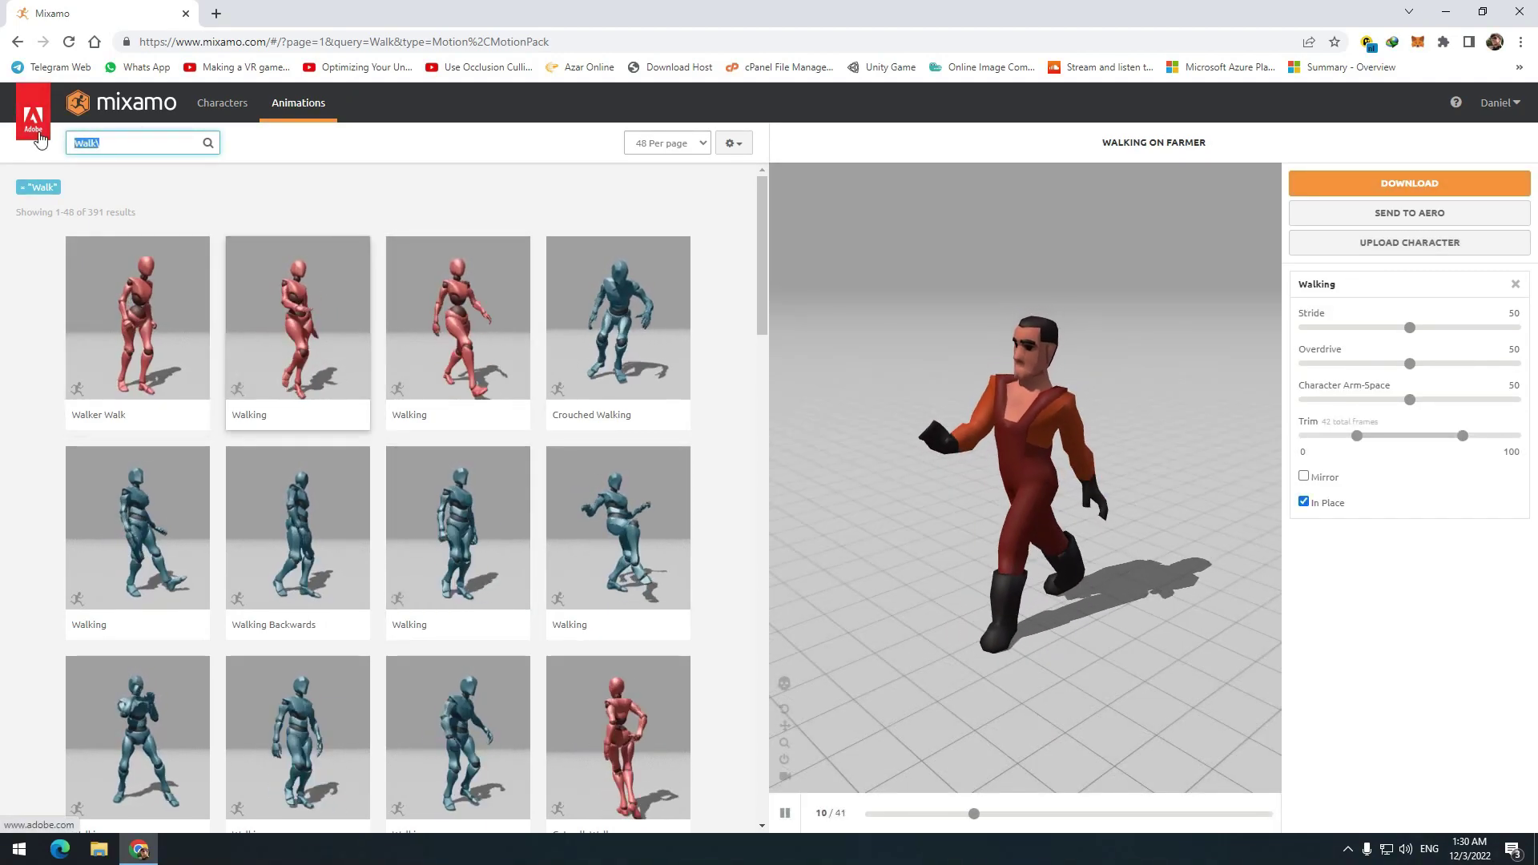
left_click(133, 143)
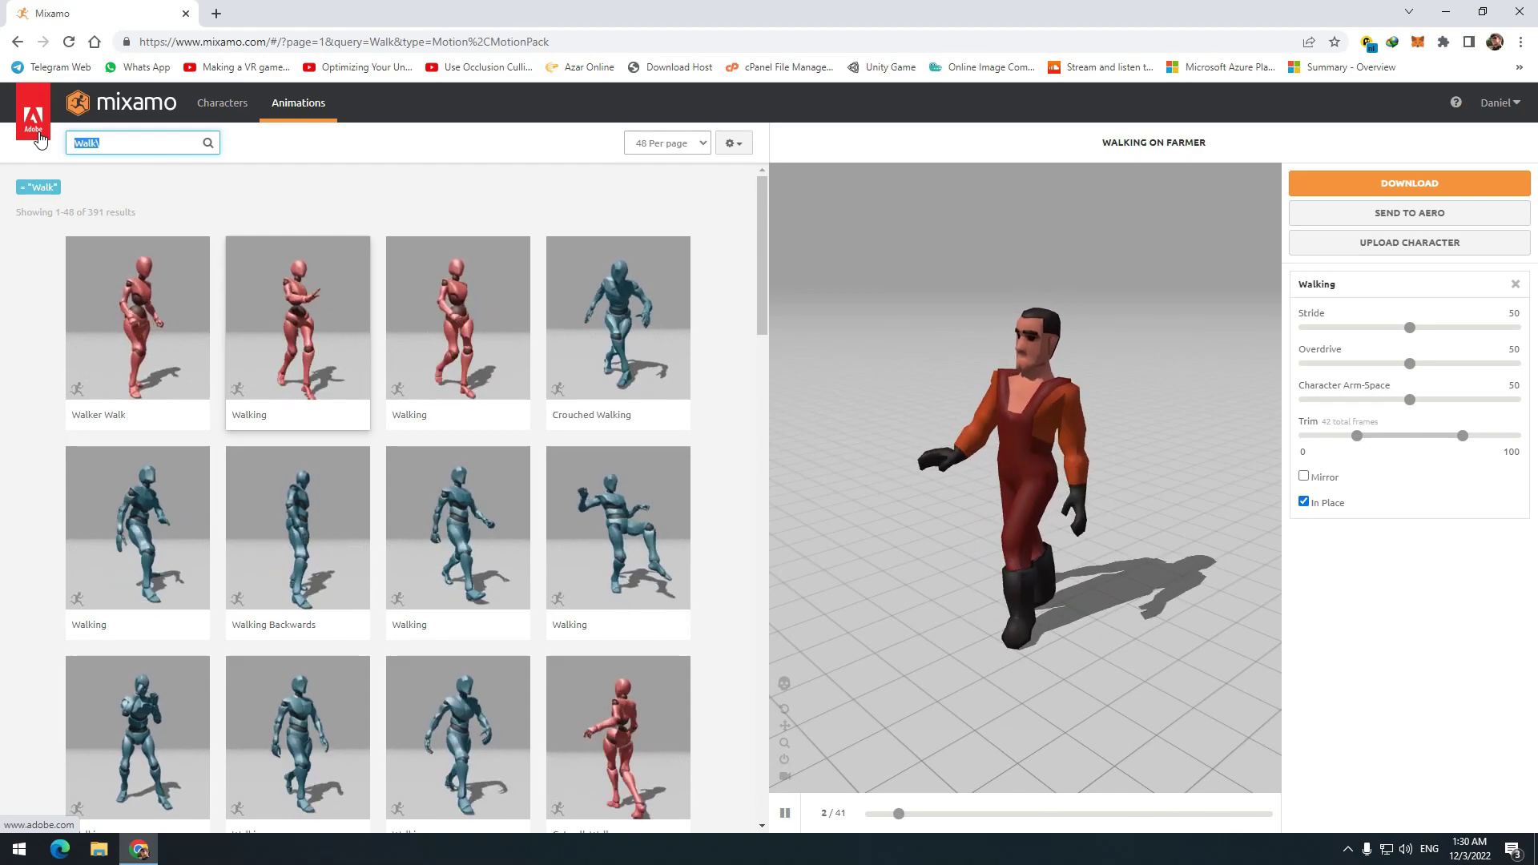
type("Run")
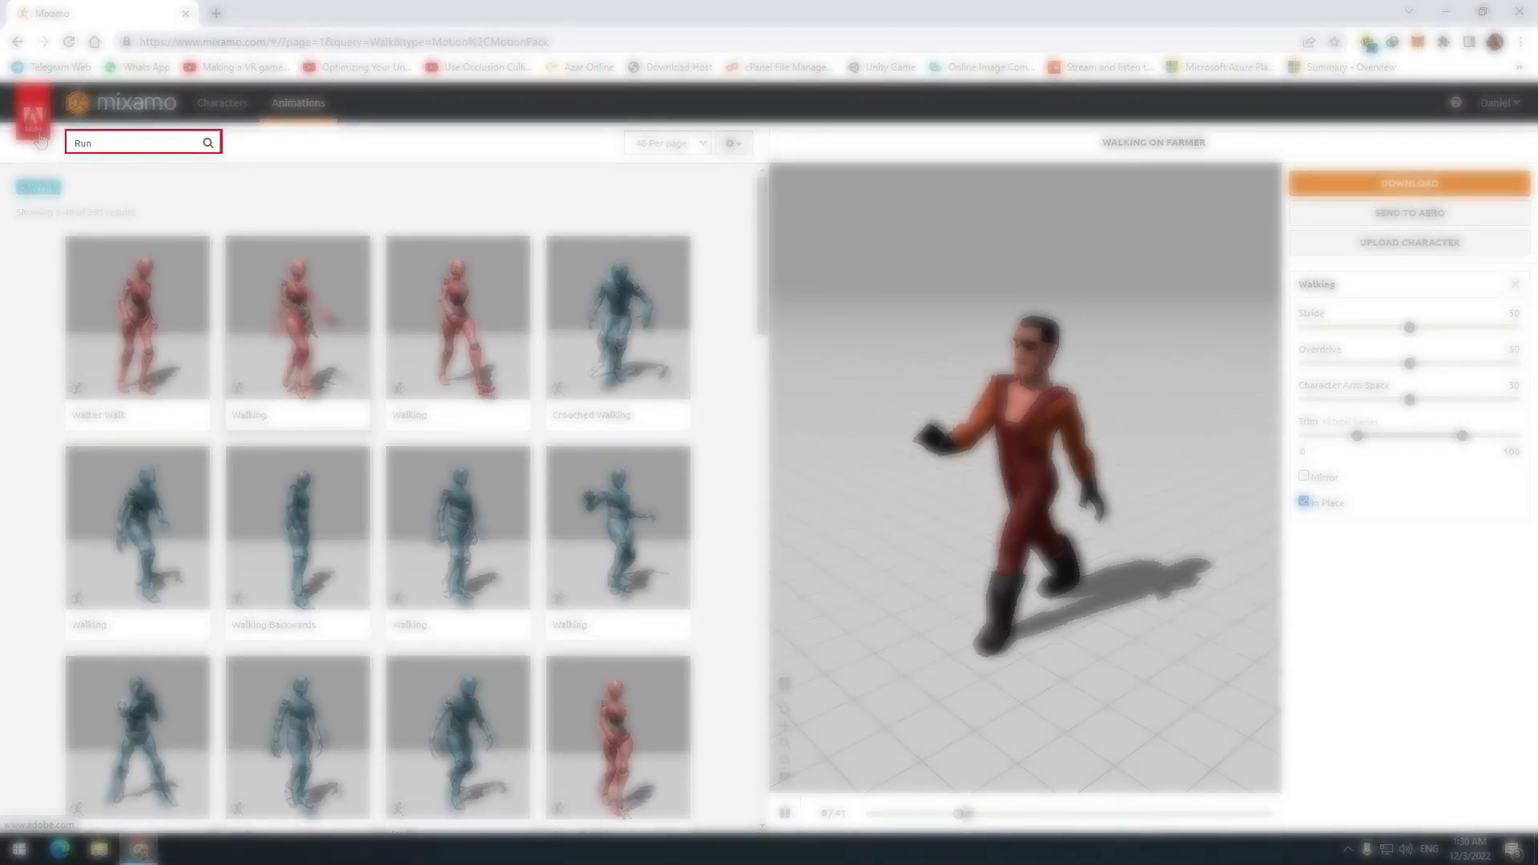
key("Return")
left_click(137, 524)
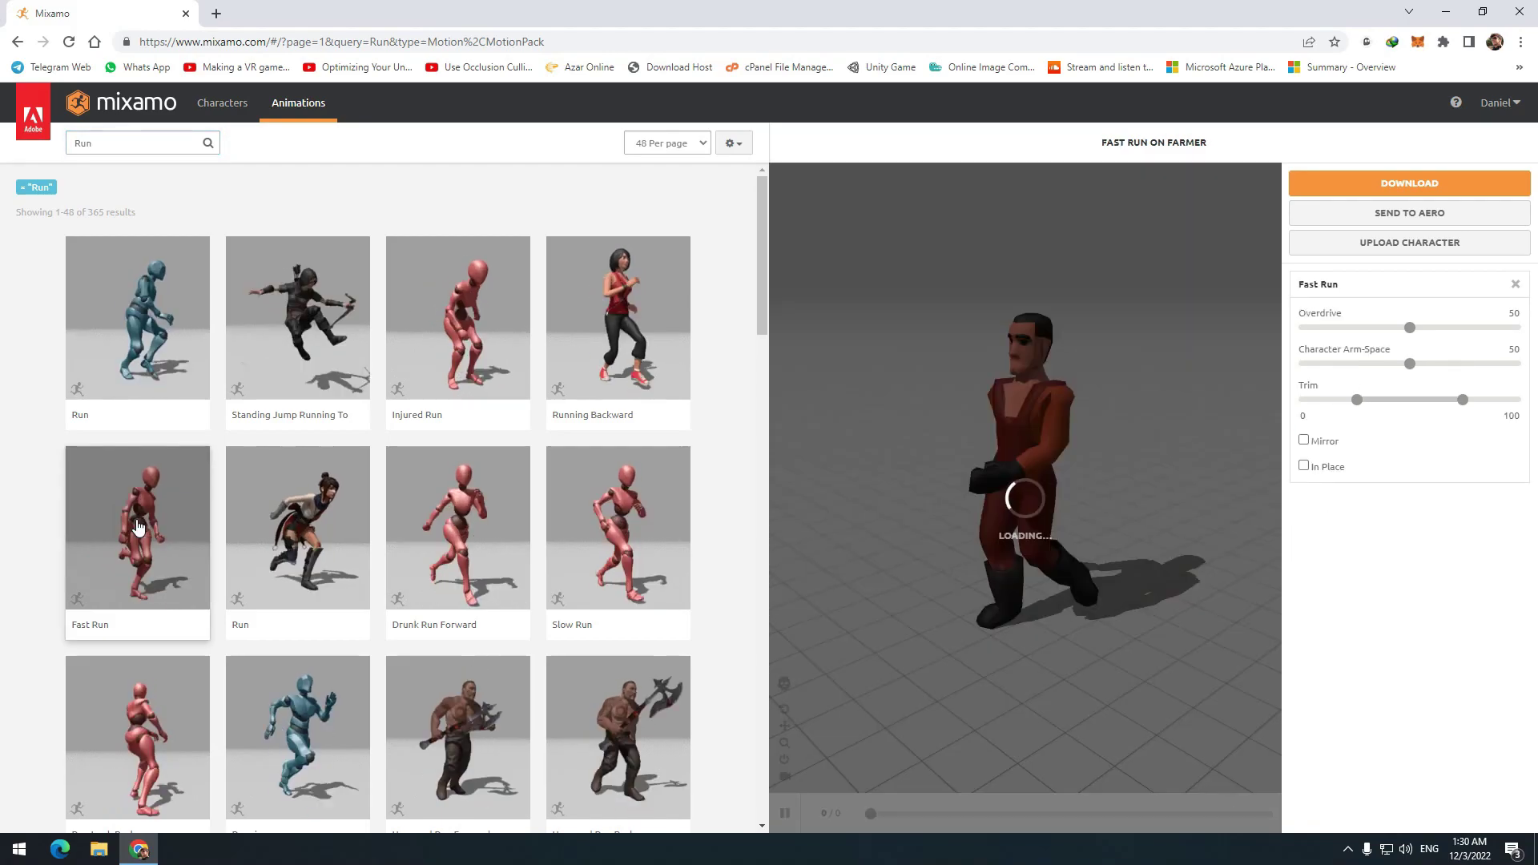
left_click(1410, 183)
left_click(904, 250)
left_click(993, 367)
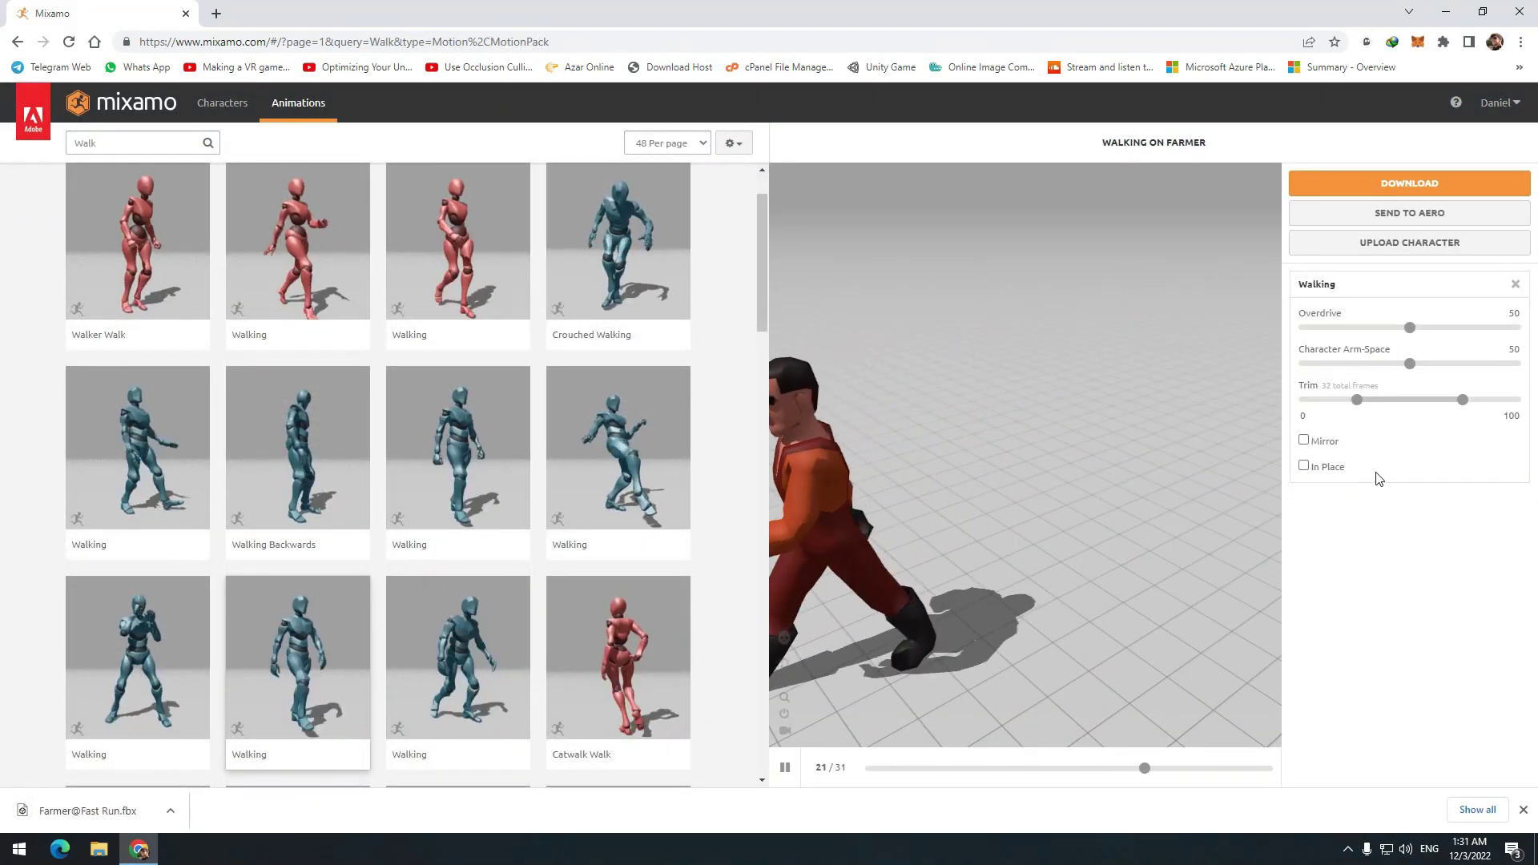
Download the Walking animation with In Place turned on
left_click(1304, 466)
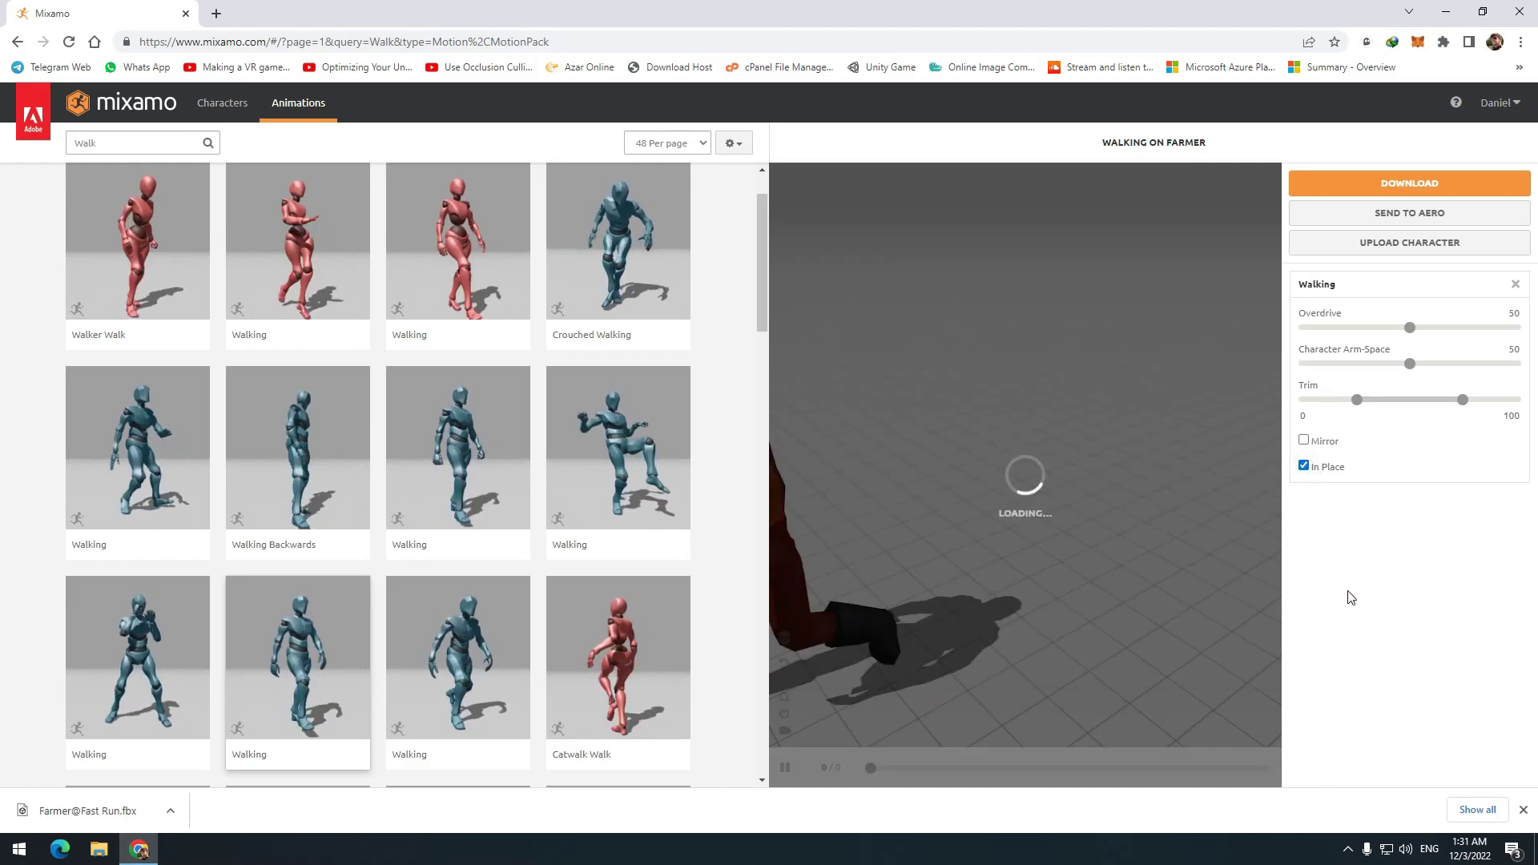
left_click(1409, 183)
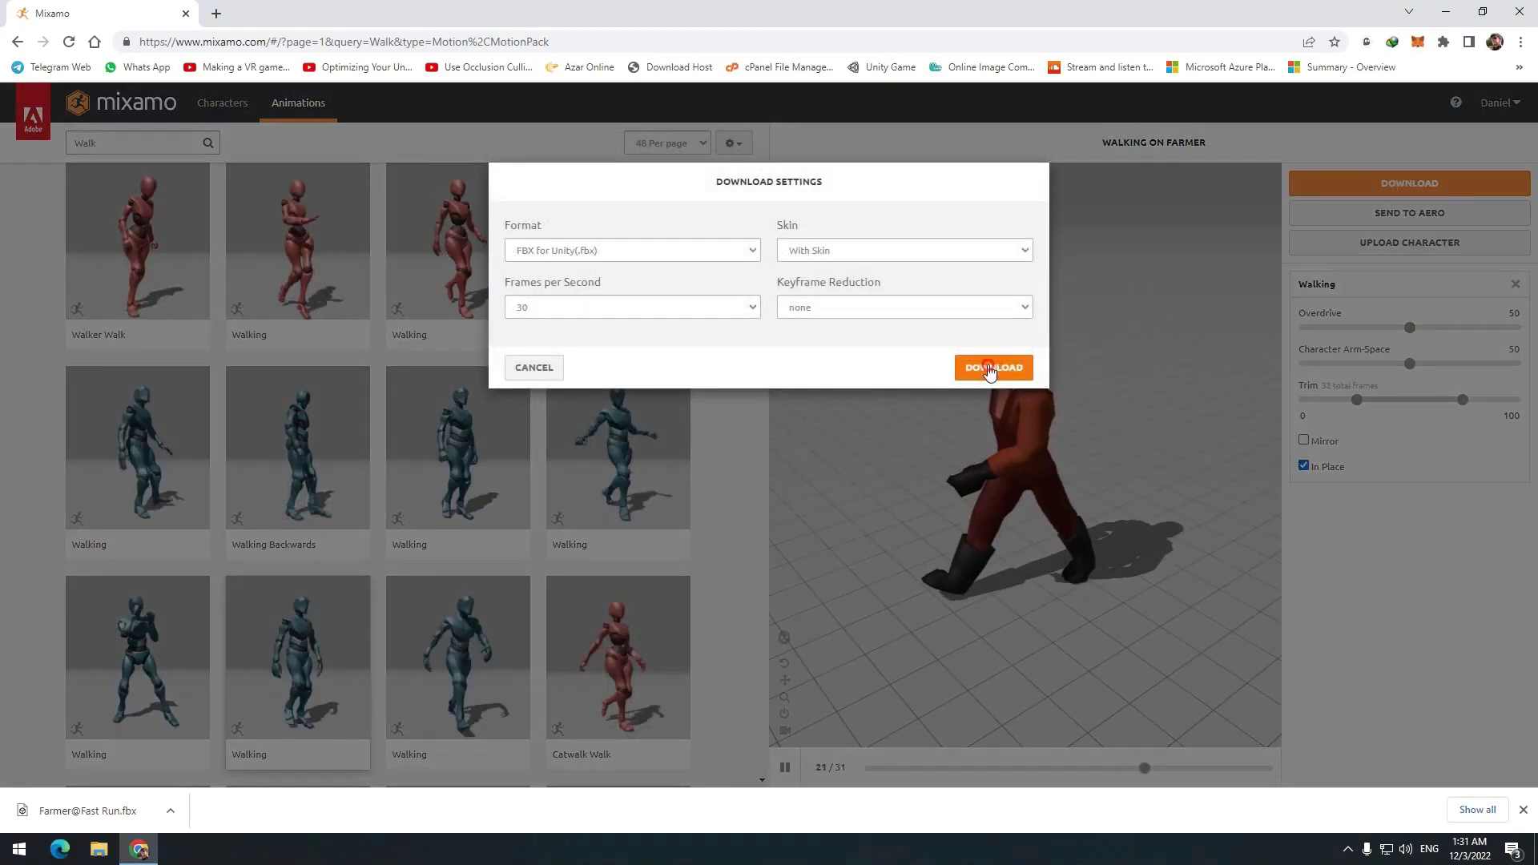
left_click(994, 367)
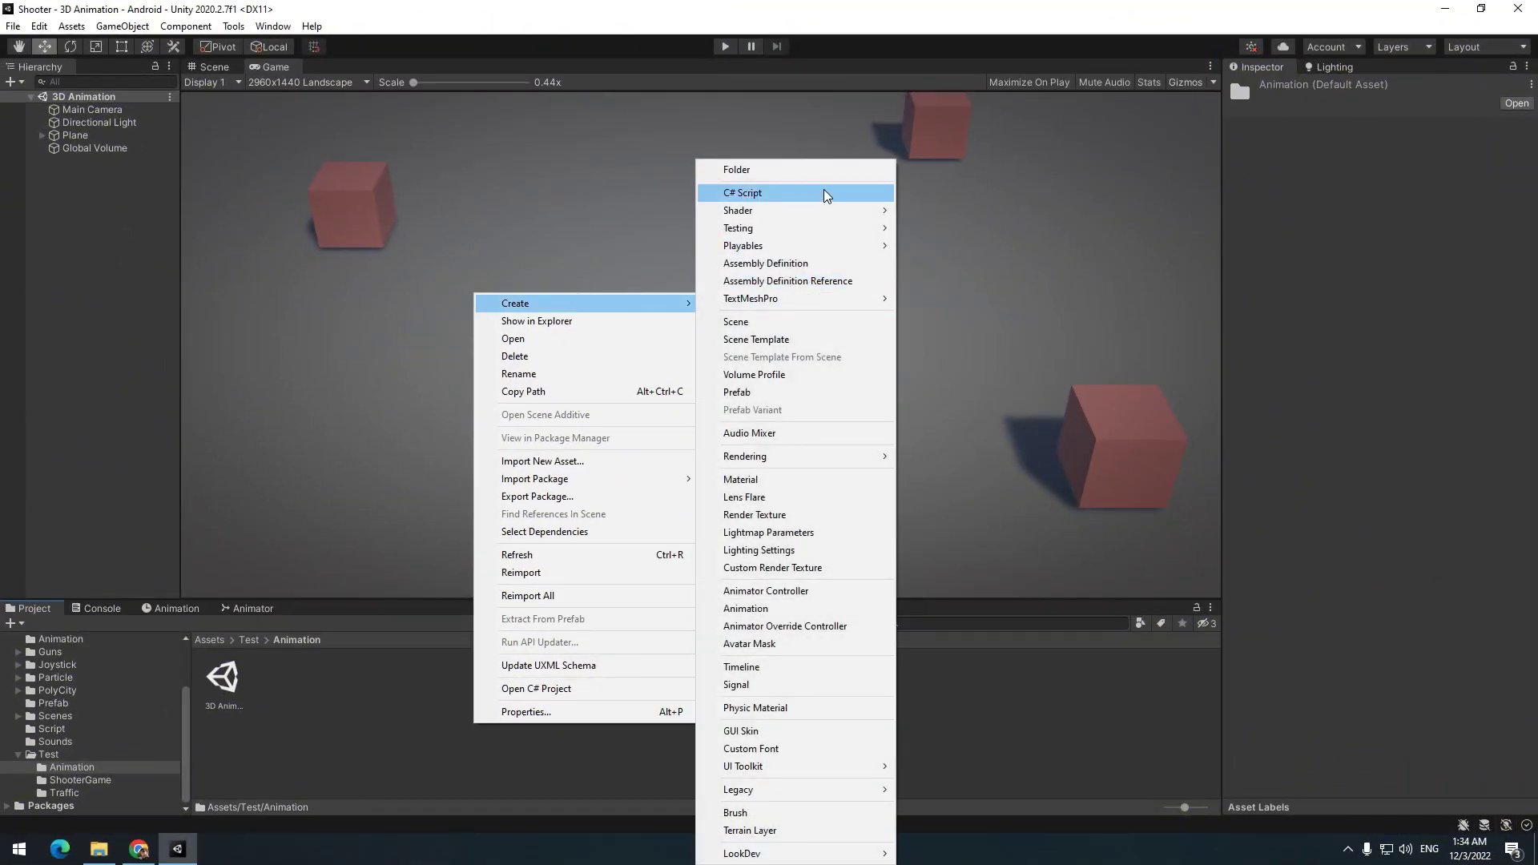
Create and open a Maximo folder inside Animation, with the Downloads folder alongside
left_click(780, 170)
type("Maximo")
key("Return")
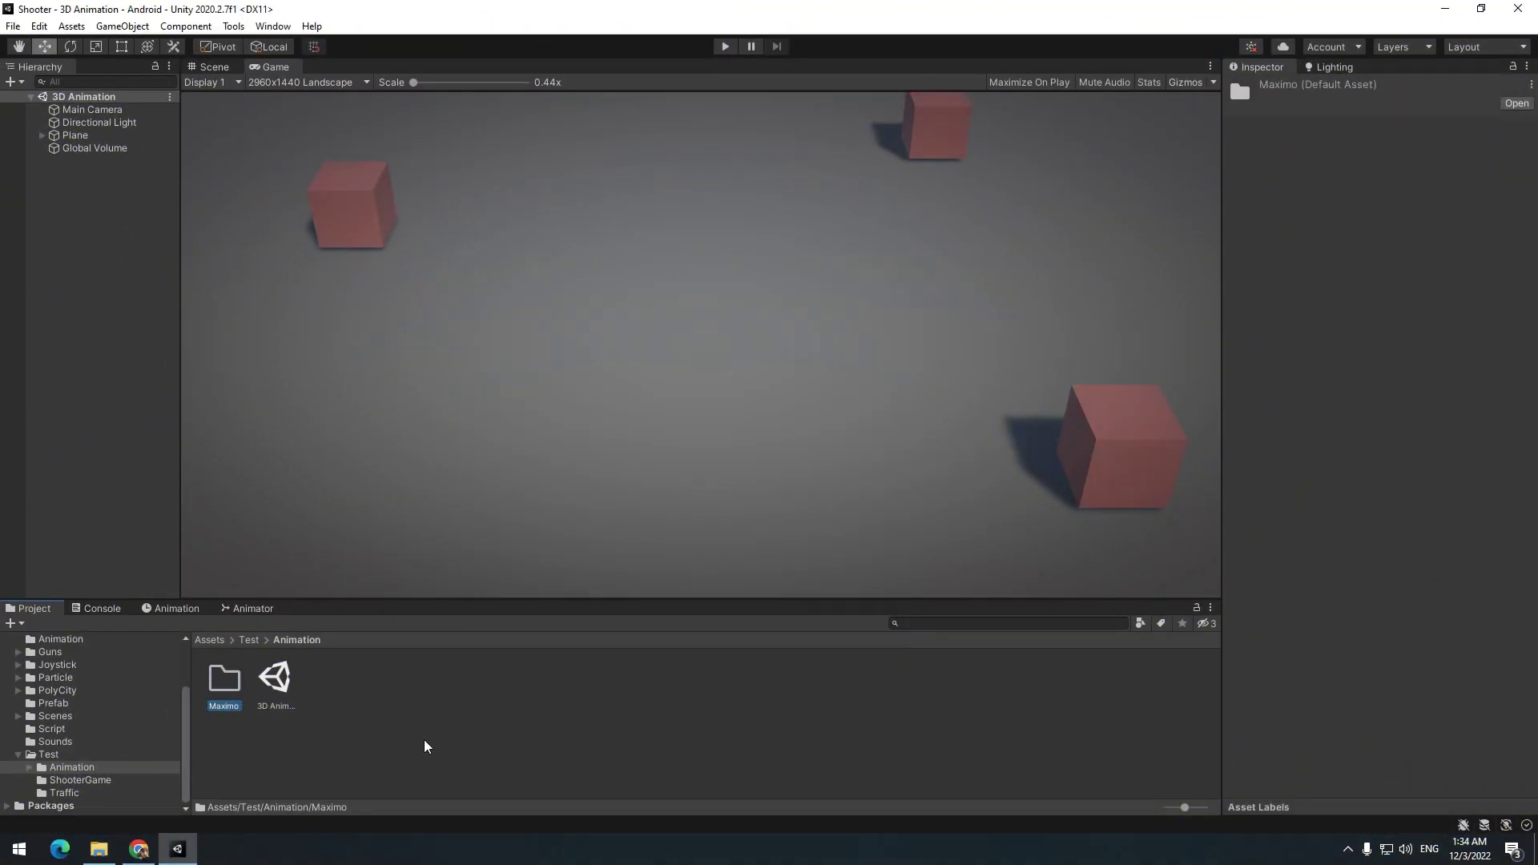
double_click(223, 680)
left_click(98, 850)
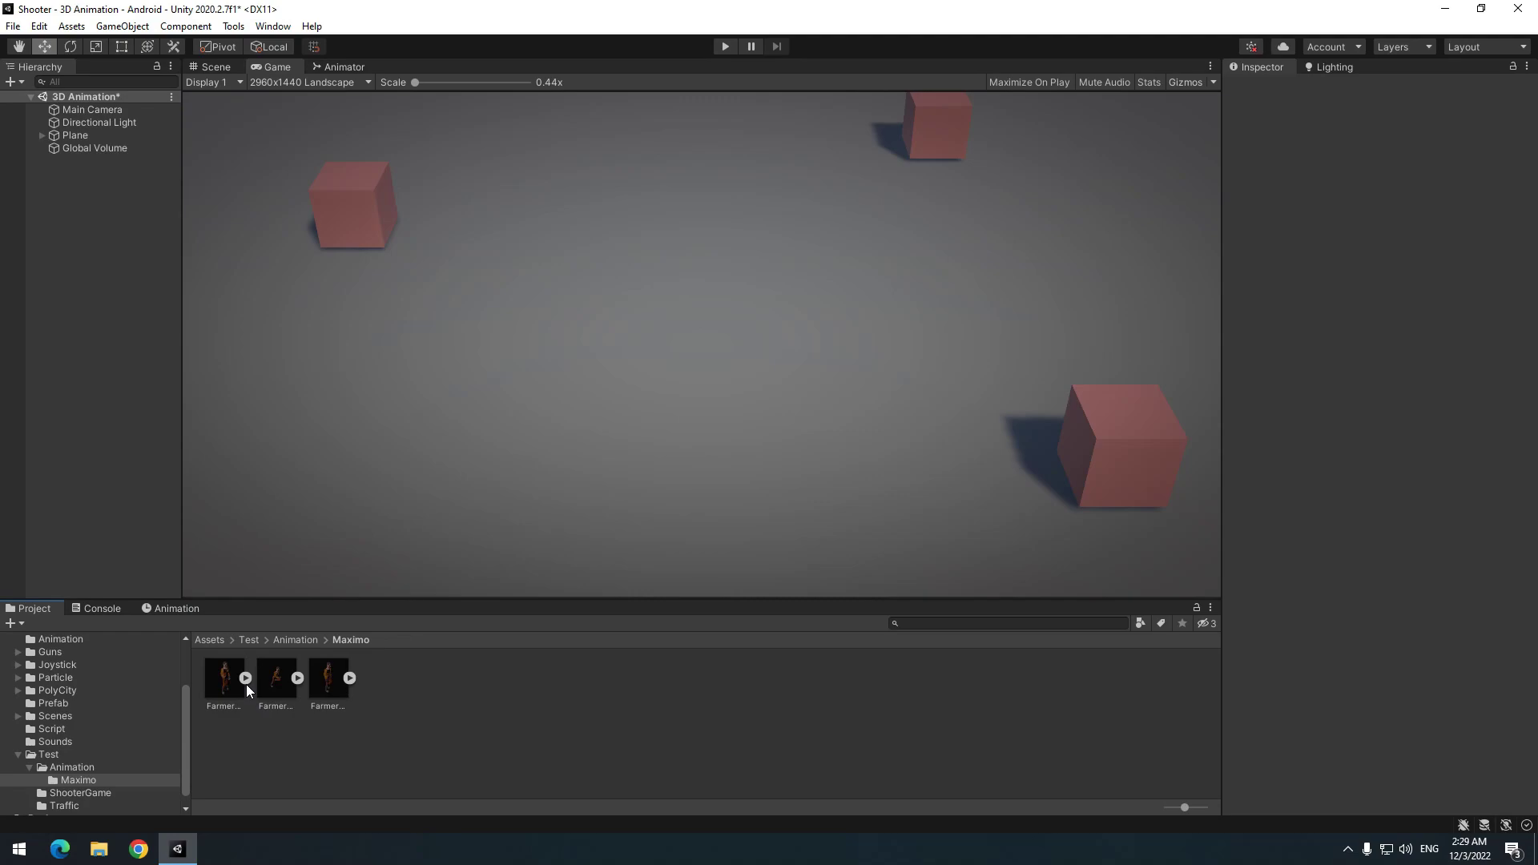
Expand the first Farmer FBX to list its materials, mesh and Breathing Idle clip
left_click(246, 679)
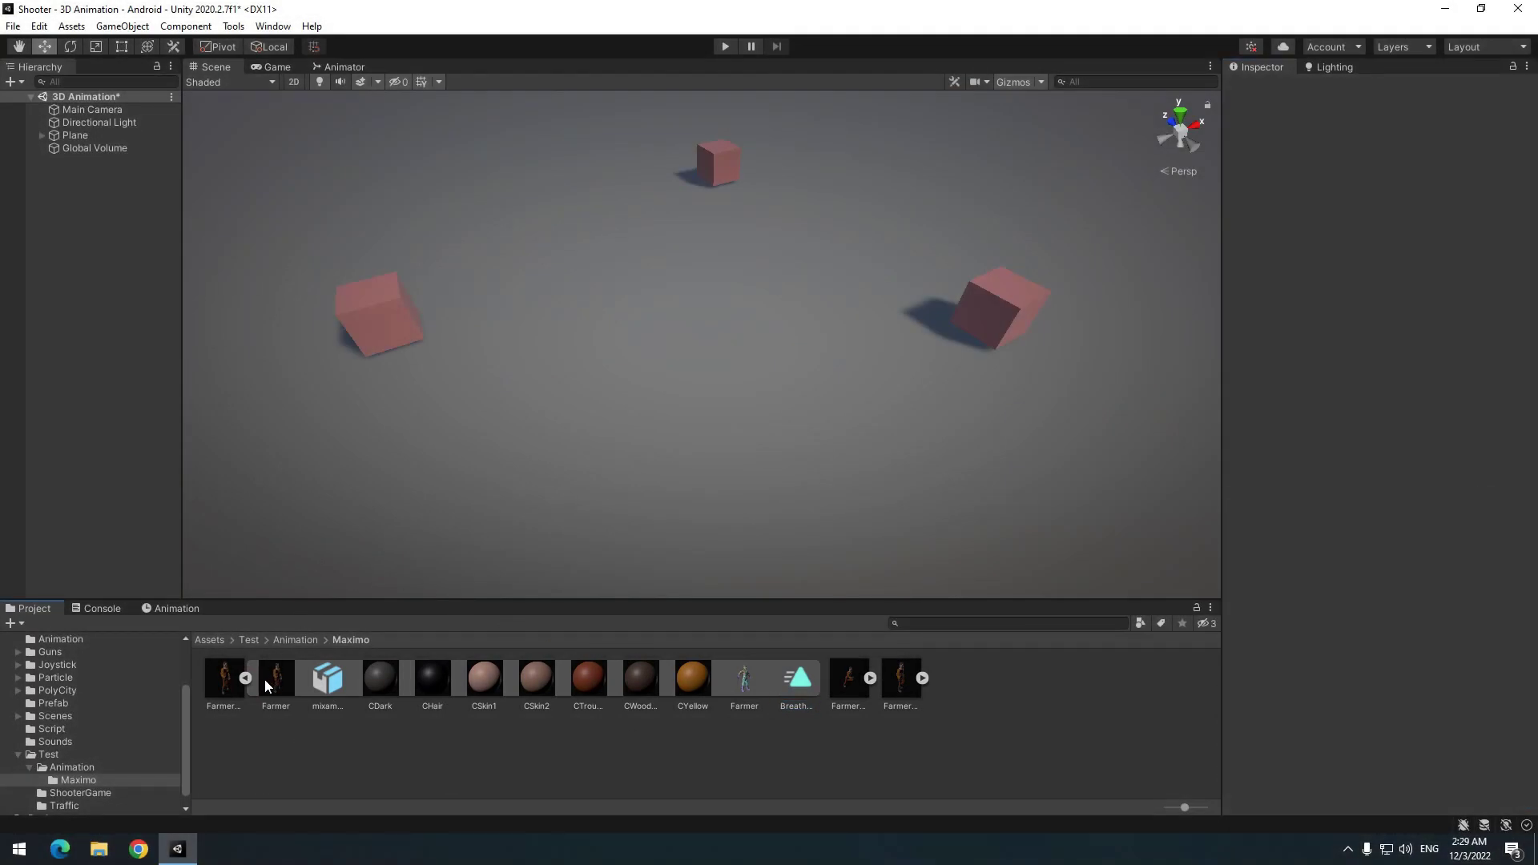
Place the Farmer model from the Project window into the scene among the red cubes
left_click_drag(272, 686, 694, 369)
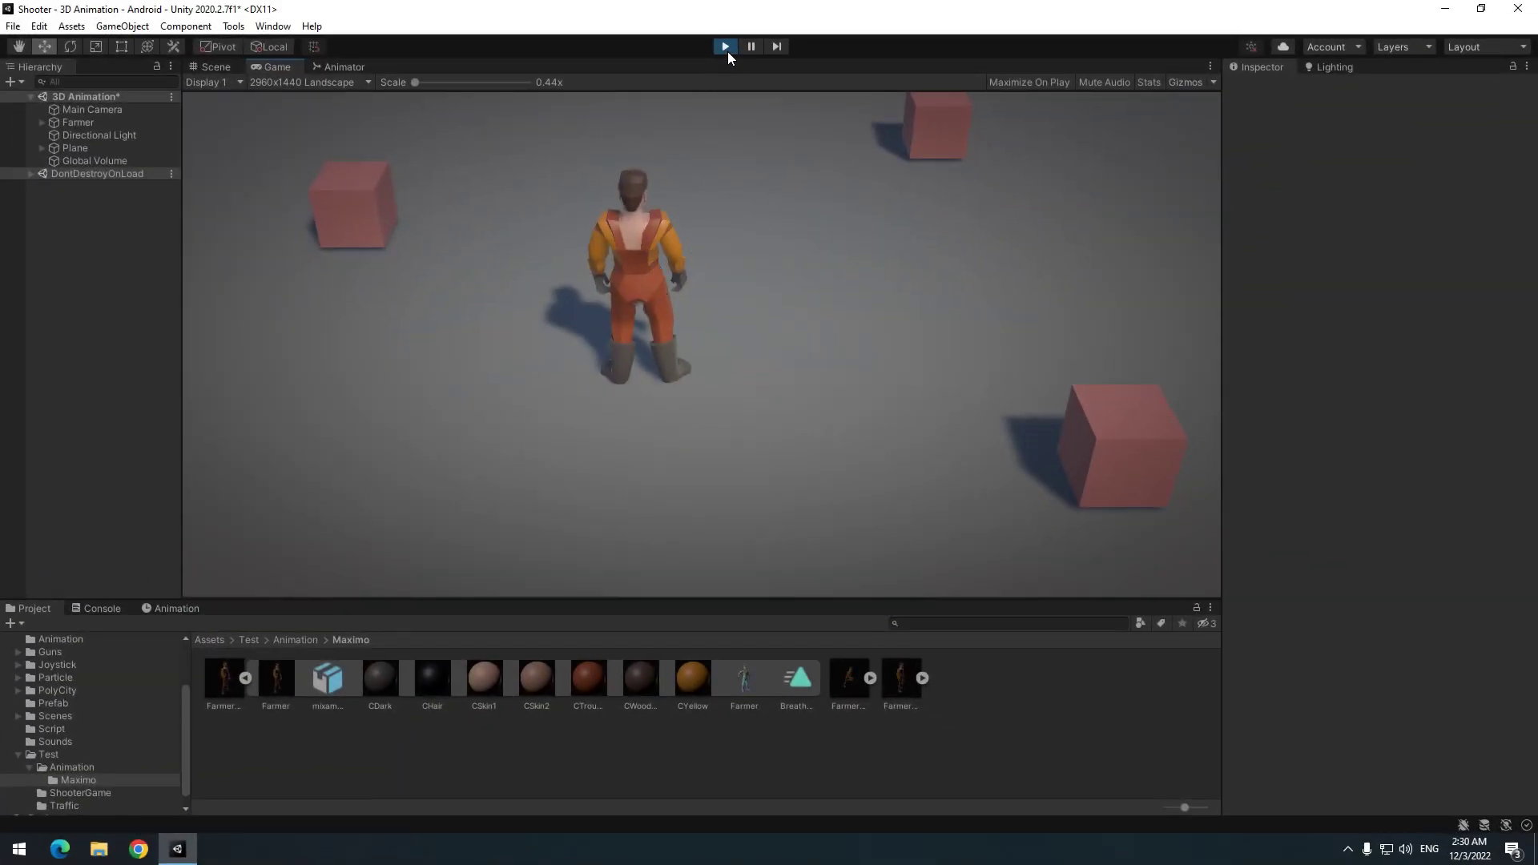
Stop play mode and duplicate the Breathing Idle clip out of its Farmer file
left_click(724, 46)
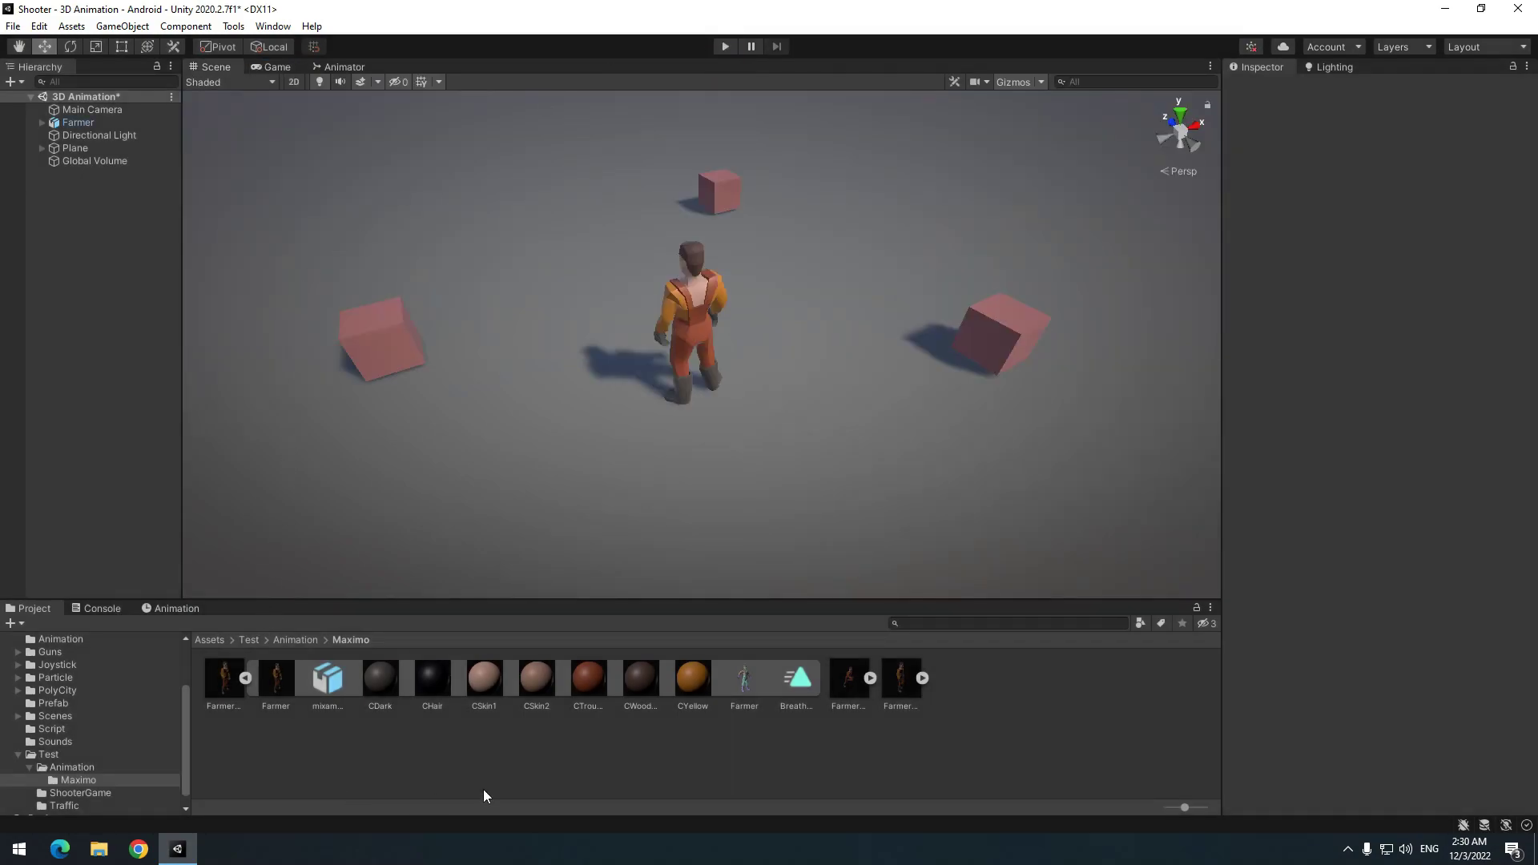
left_click(797, 679)
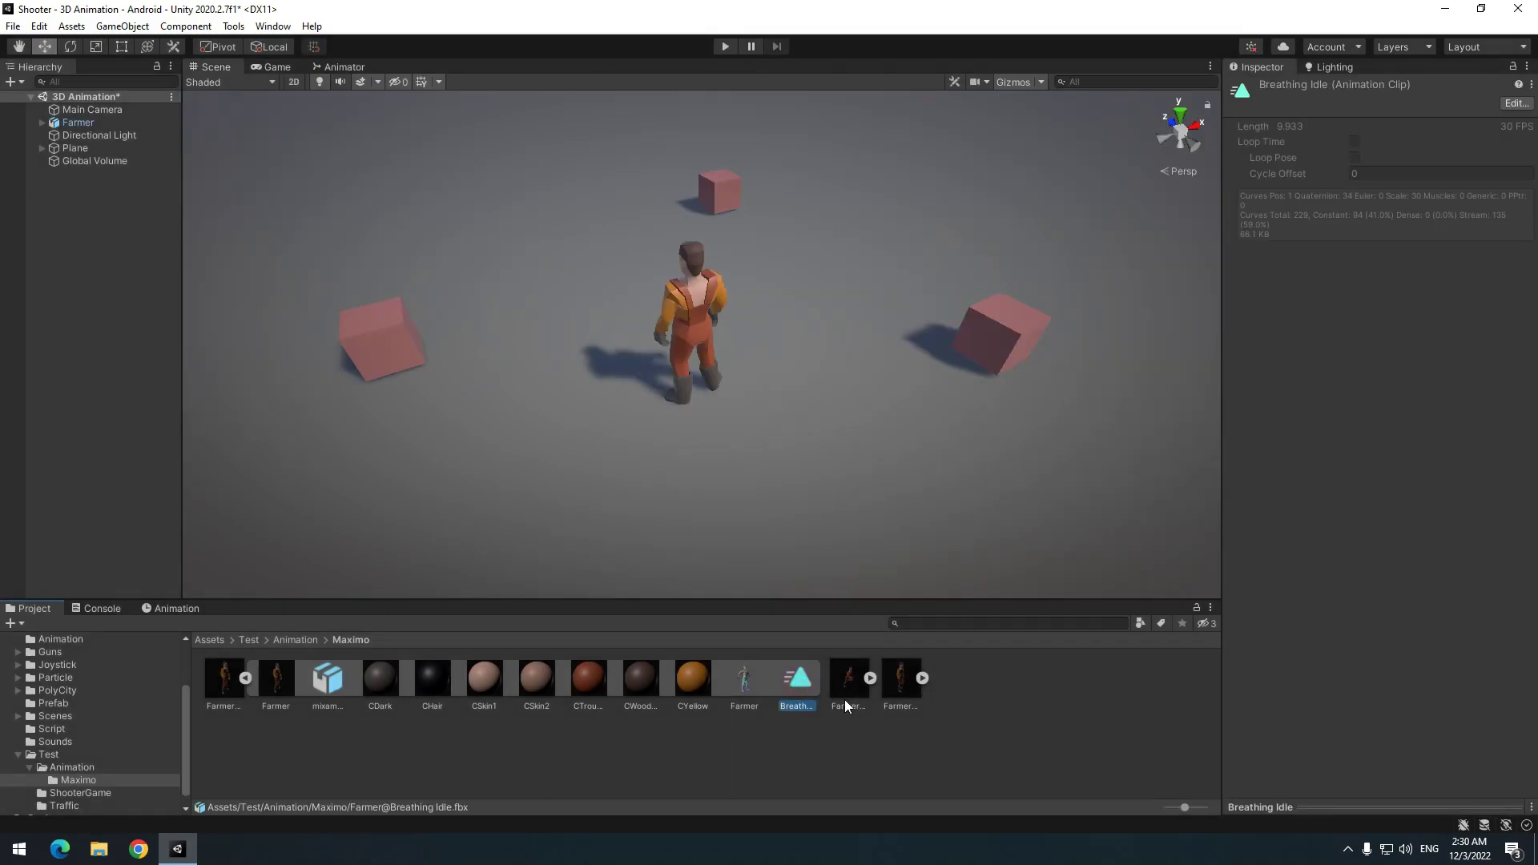
left_click(177, 608)
key("ctrl+d")
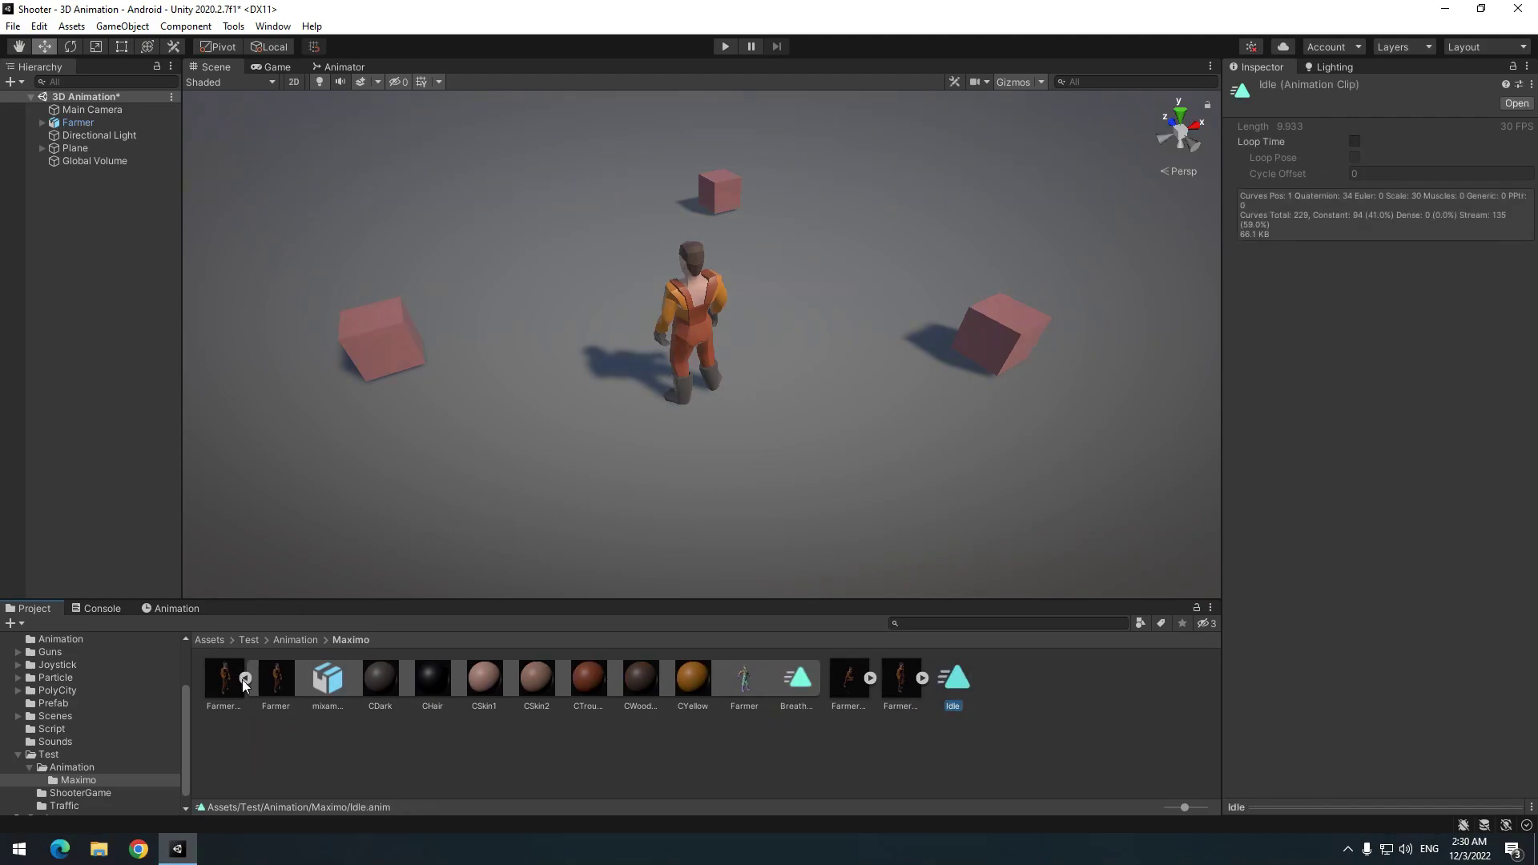
Duplicate the walking and running clips, name one Walki, and select Idle, Run and Walki
left_click(246, 682)
key("ctrl+d")
left_click(1077, 733)
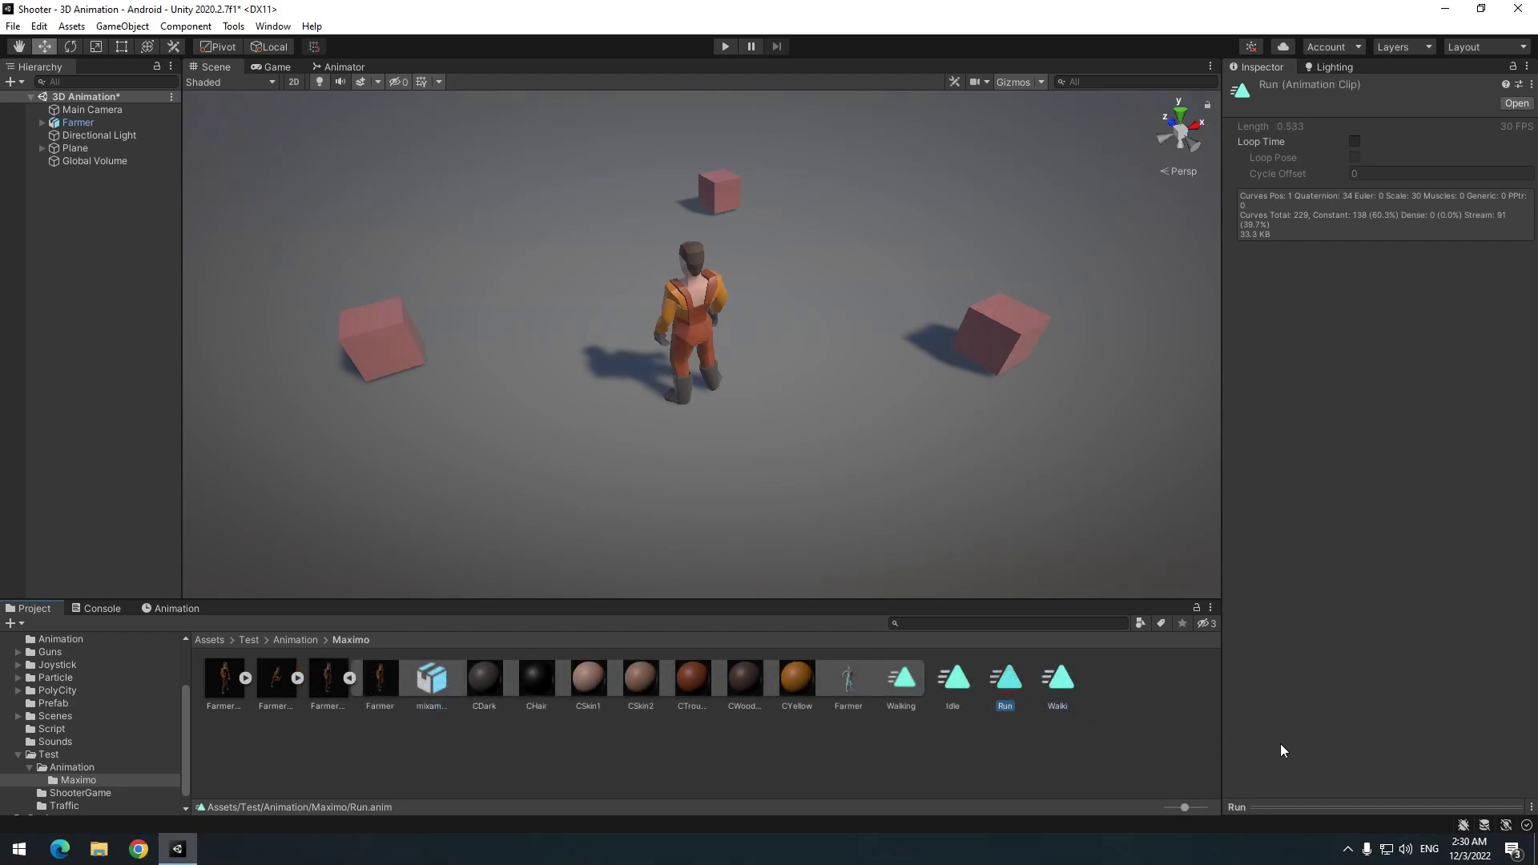
left_click(399, 679)
left_click(443, 688, "ctrl")
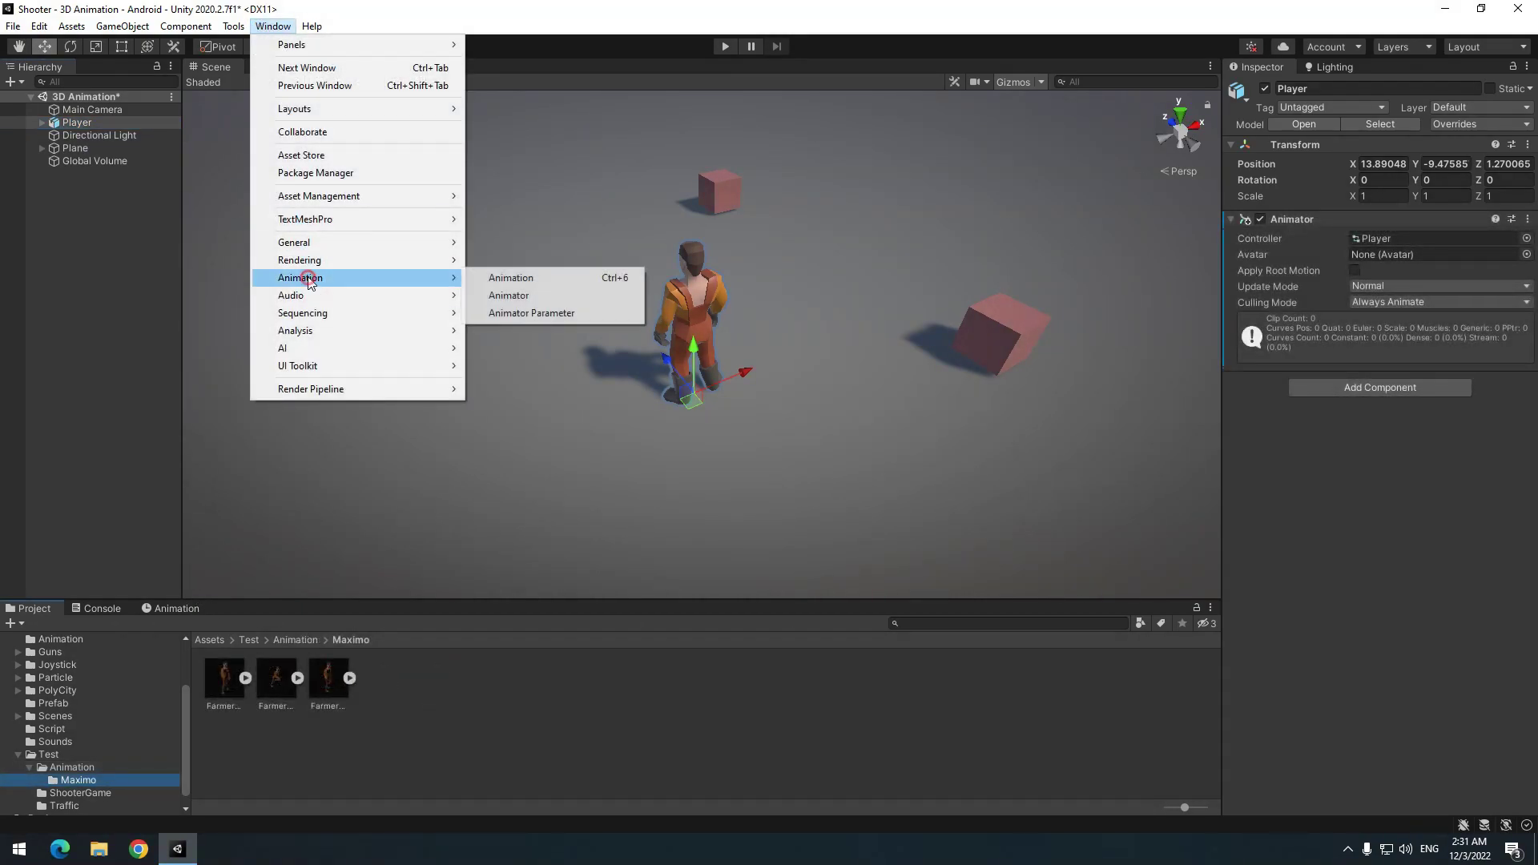
Start a new animation clip for Player from the Animation window
left_click(510, 278)
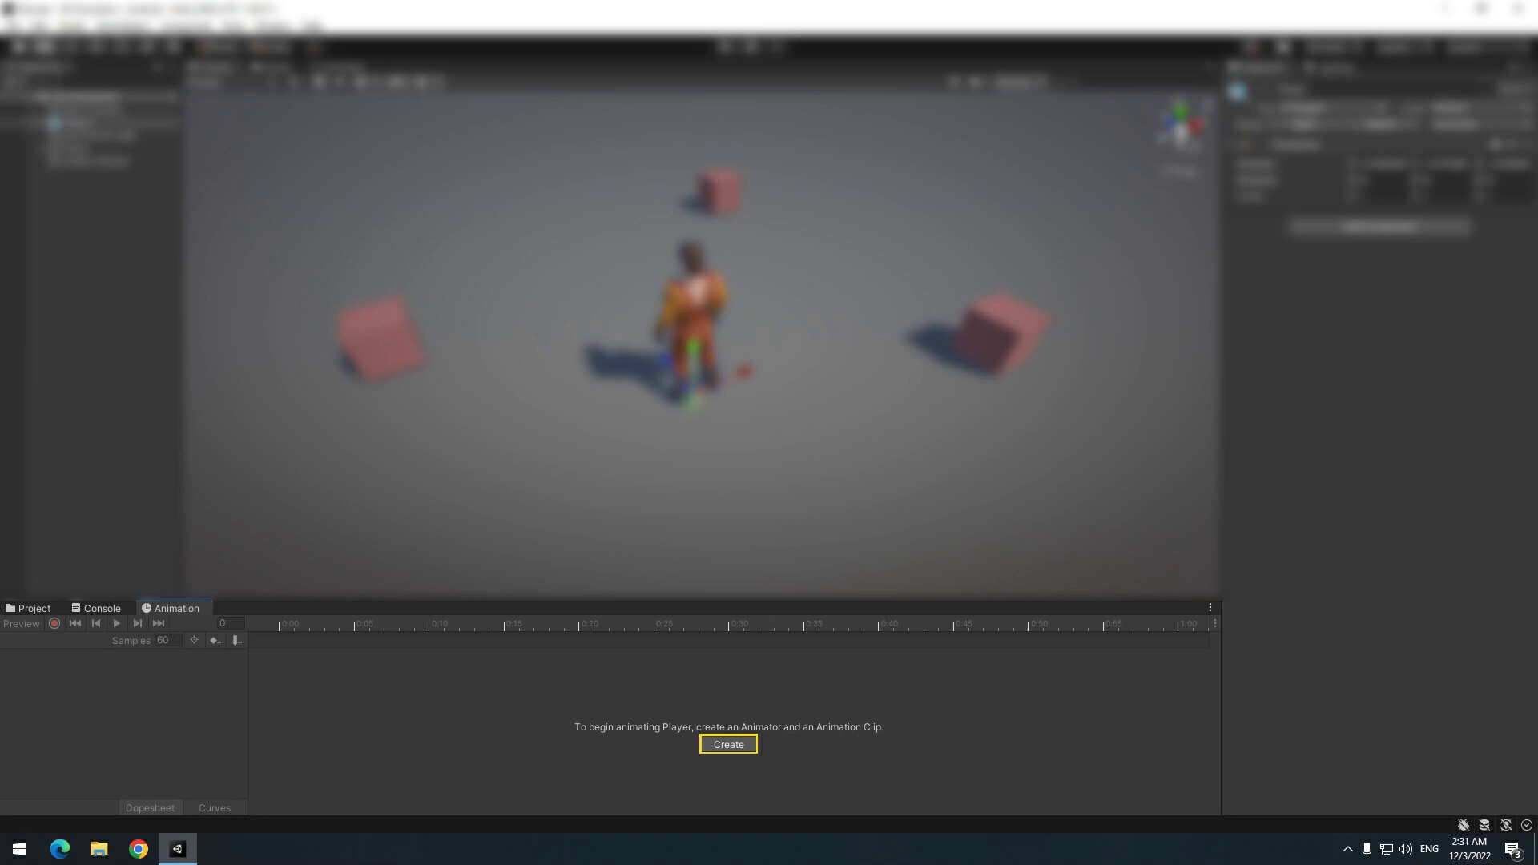
left_click(728, 744)
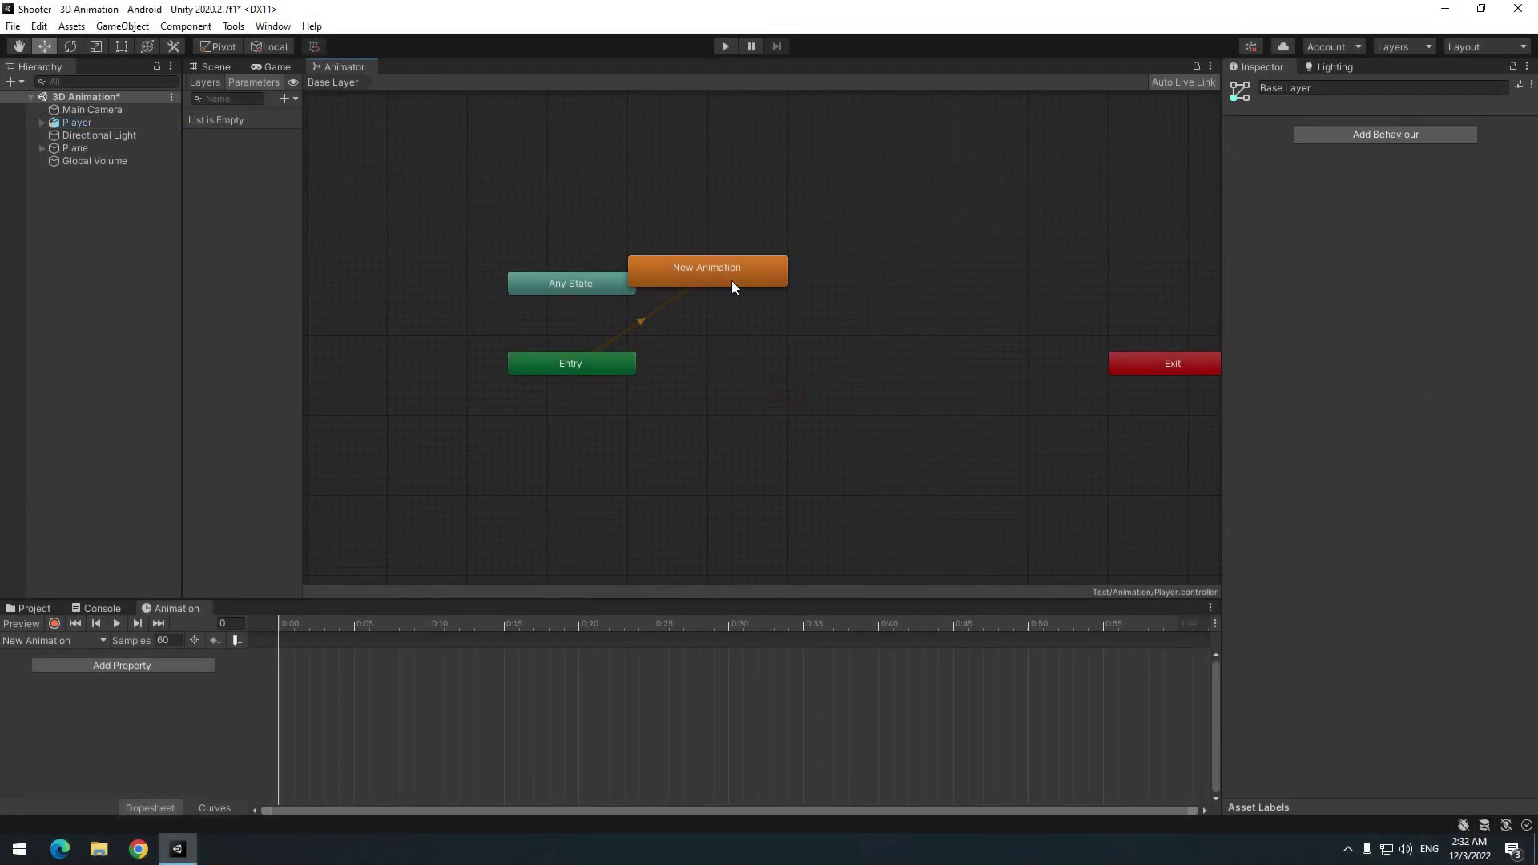
Delete the New Animation state and its clip asset
key("Delete")
left_click(34, 608)
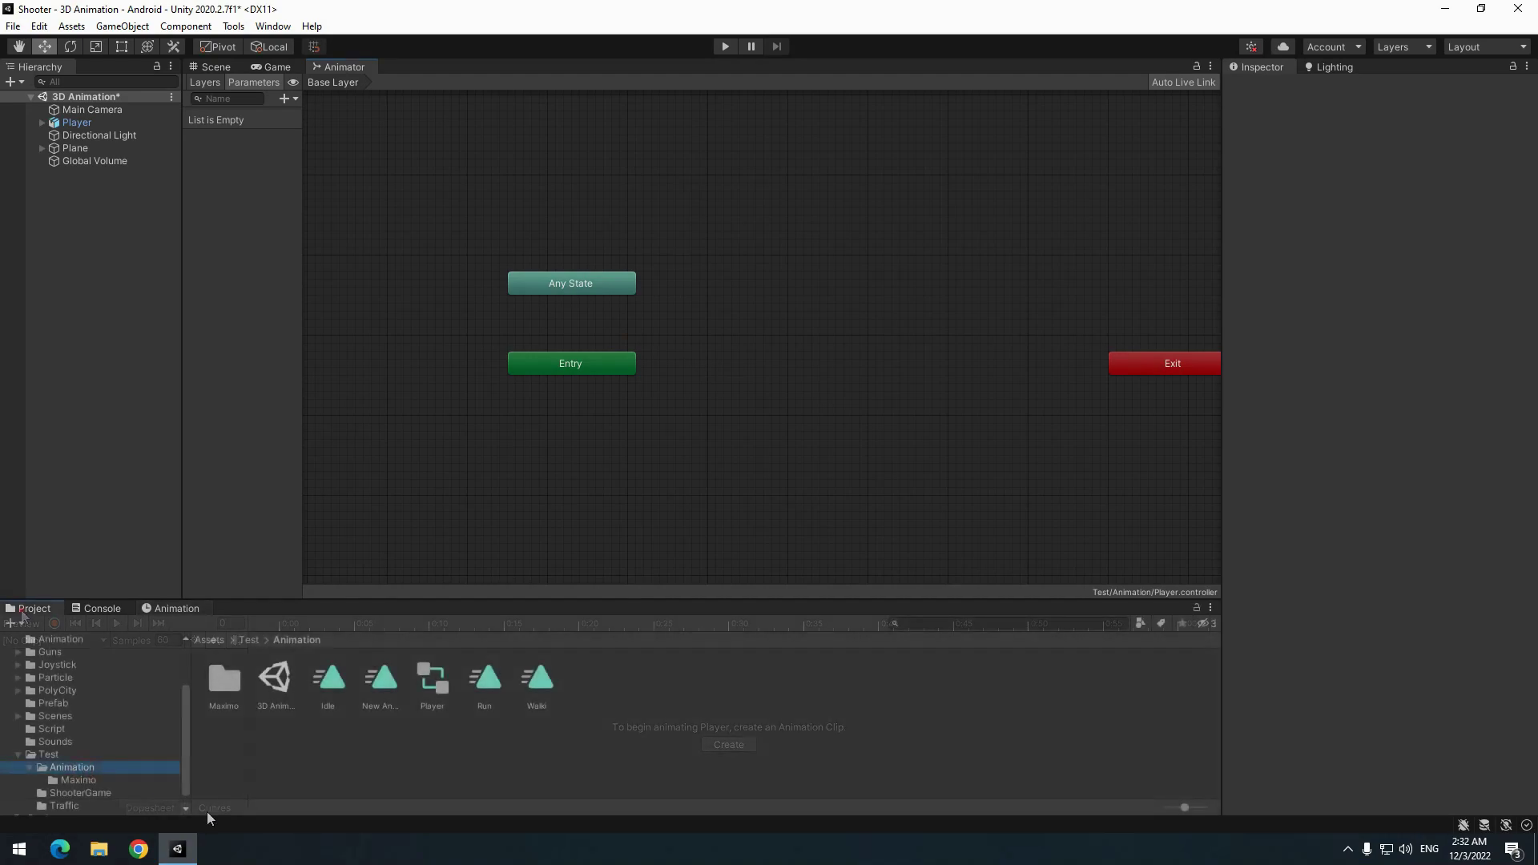
left_click(383, 679)
key("Delete")
left_click(807, 454)
scroll(731, 289, "up", 3)
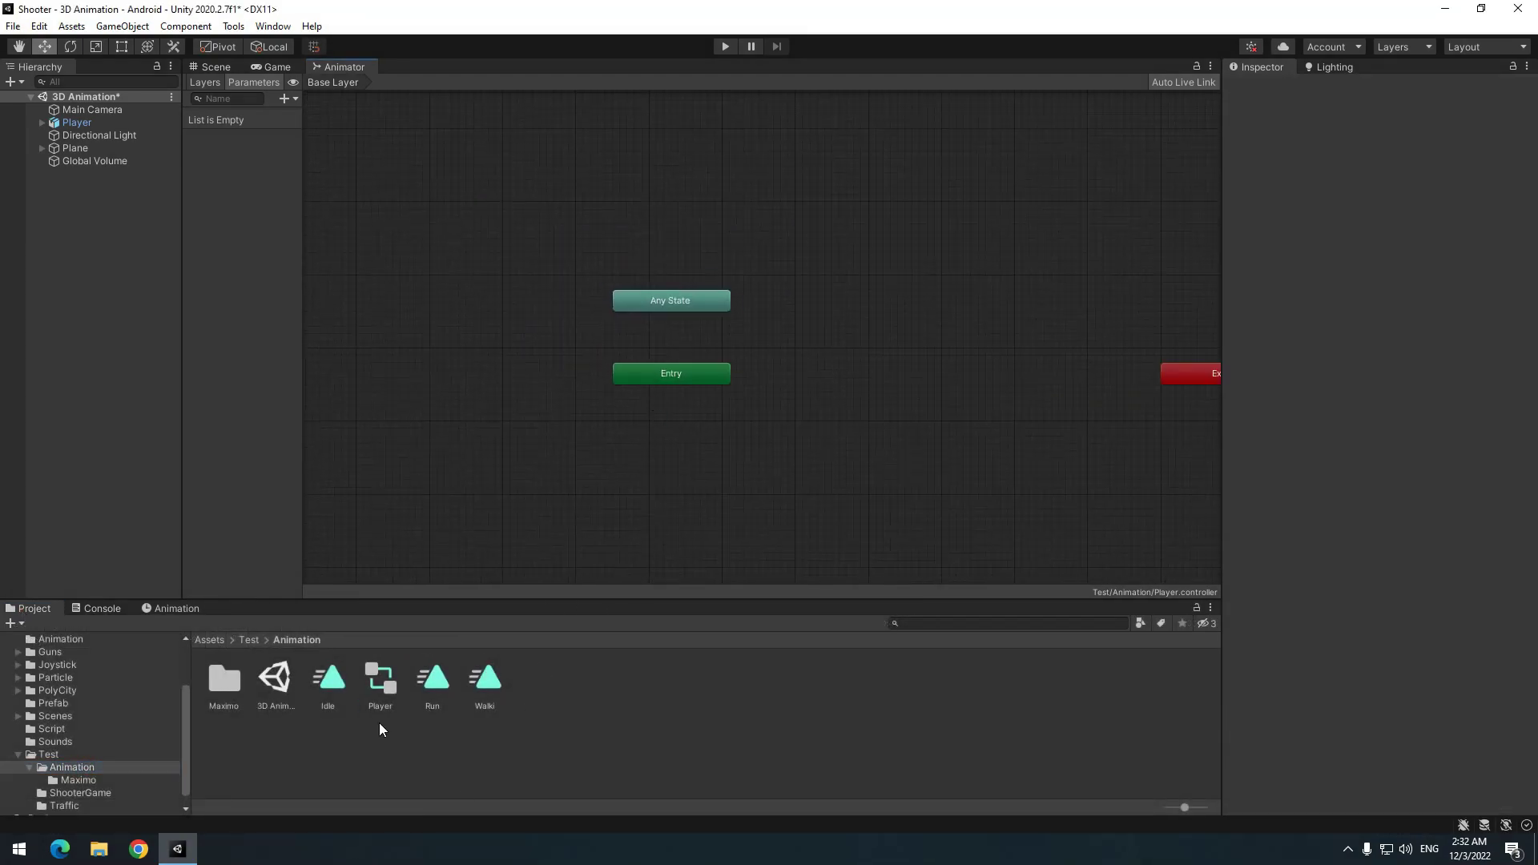
Add Idle as an Animator state, test it in play mode, then stop
left_click_drag(327, 679, 733, 473)
key("ctrl+p")
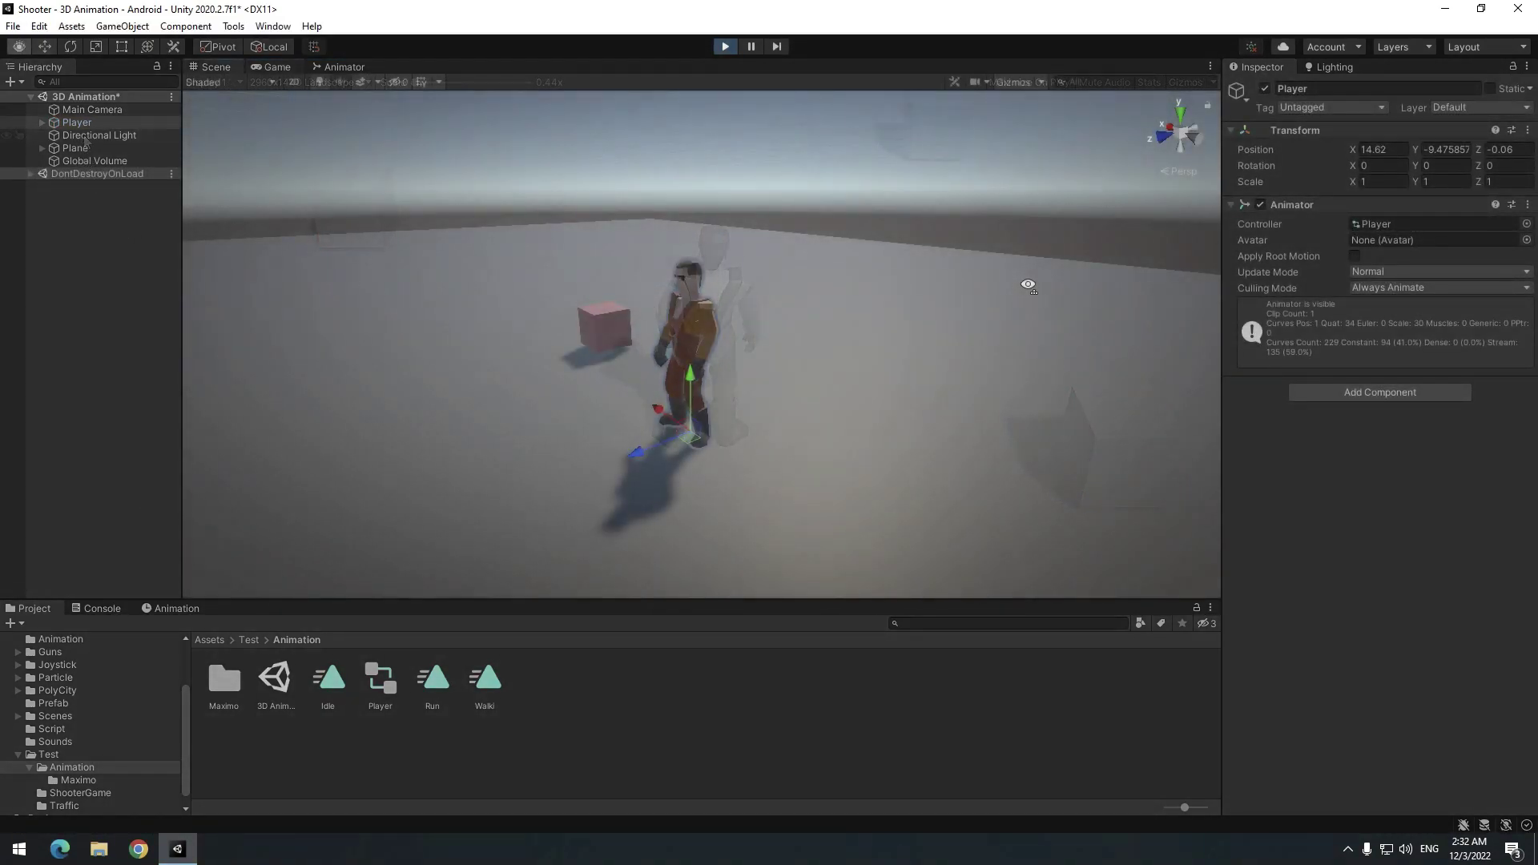
left_click(274, 66)
left_click(728, 46)
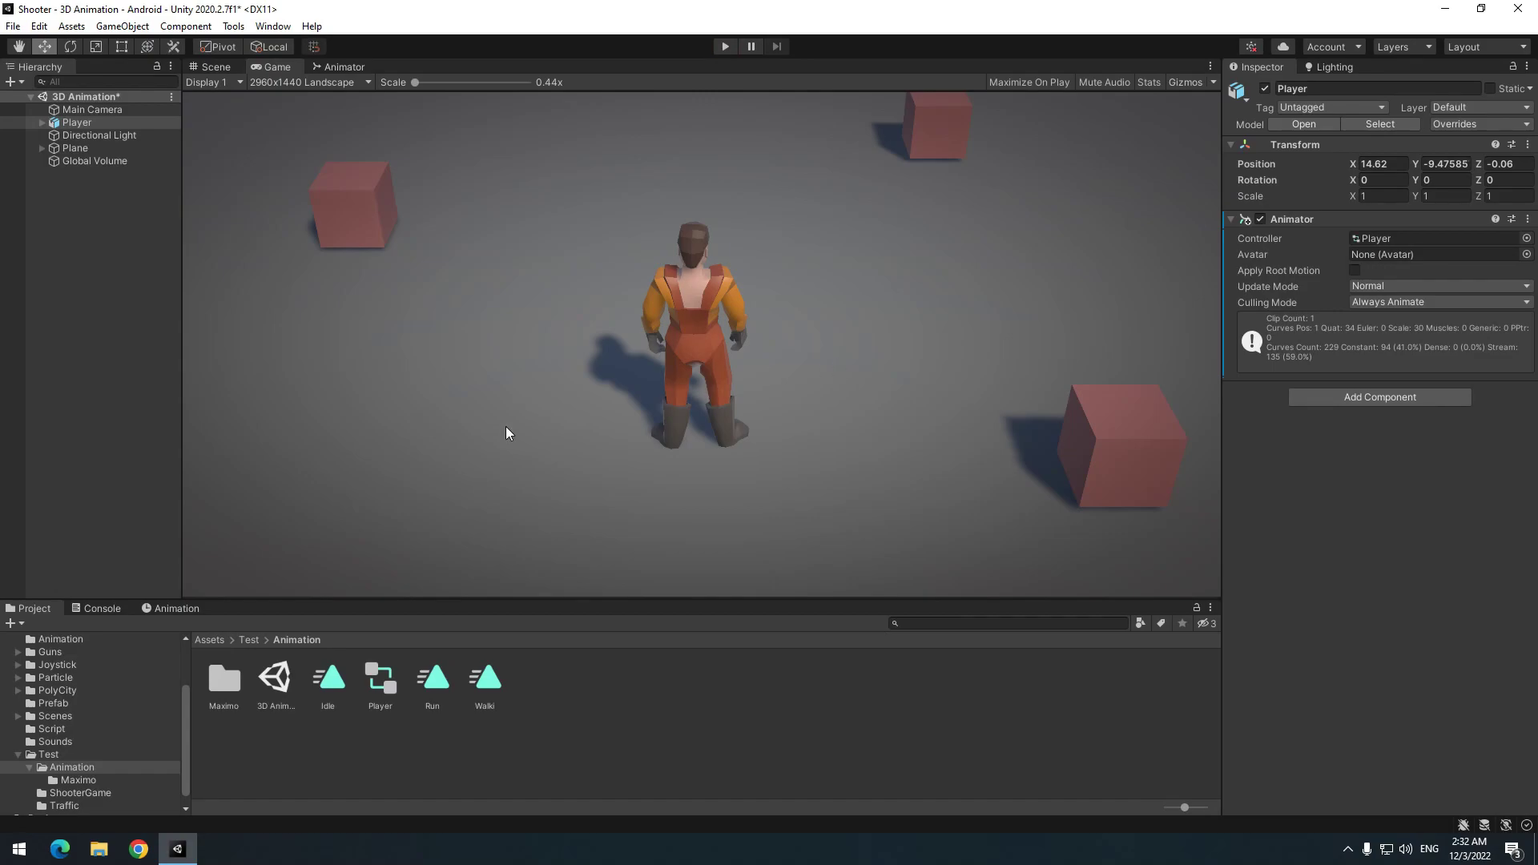
left_click(327, 679)
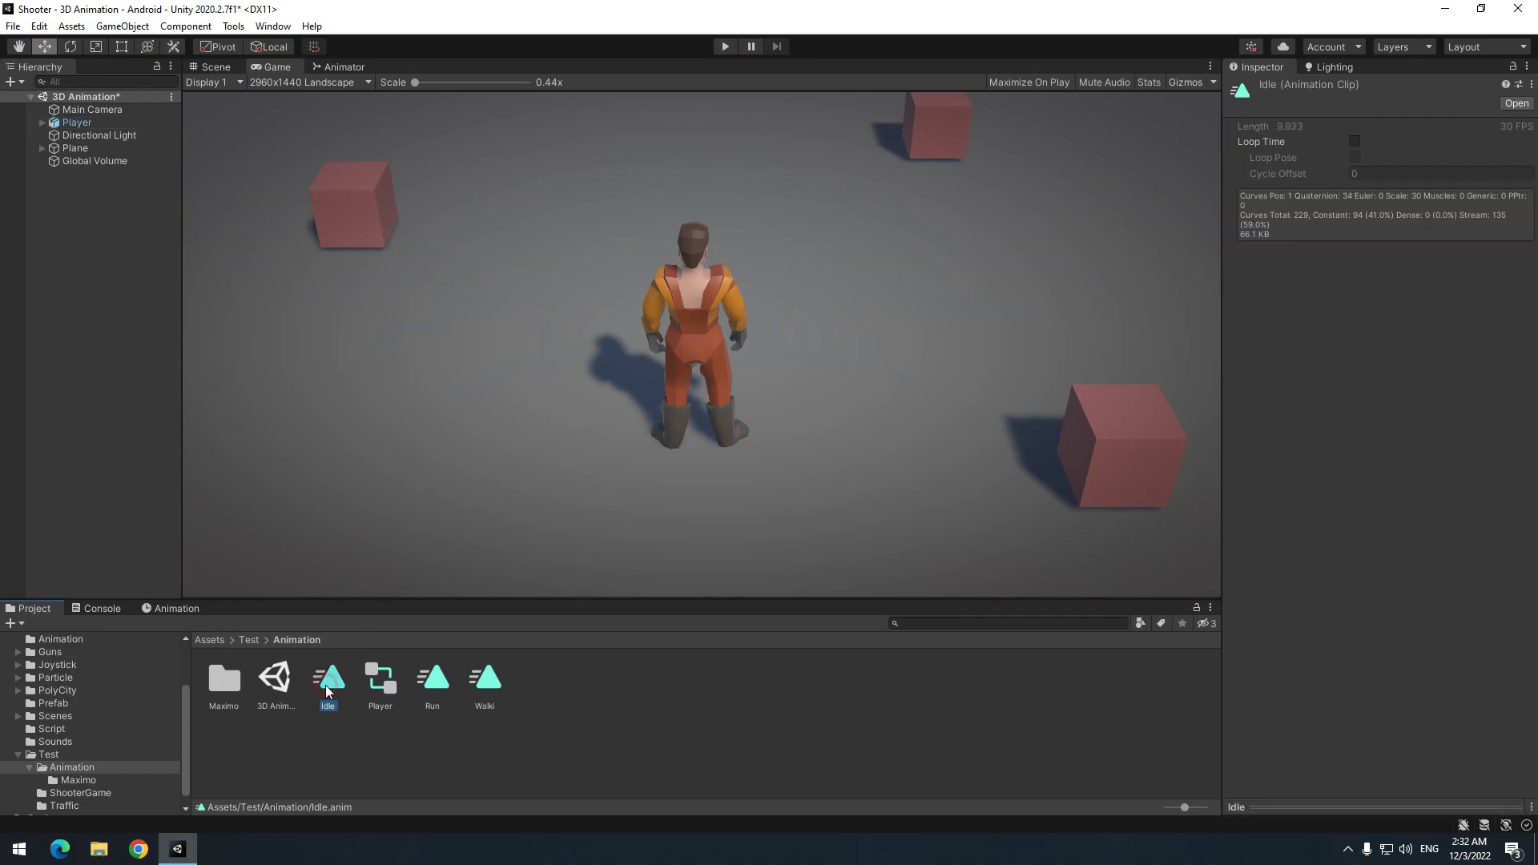
Loop the Idle clip, add Run and Walk as states, and make Run the default
left_click(1354, 143)
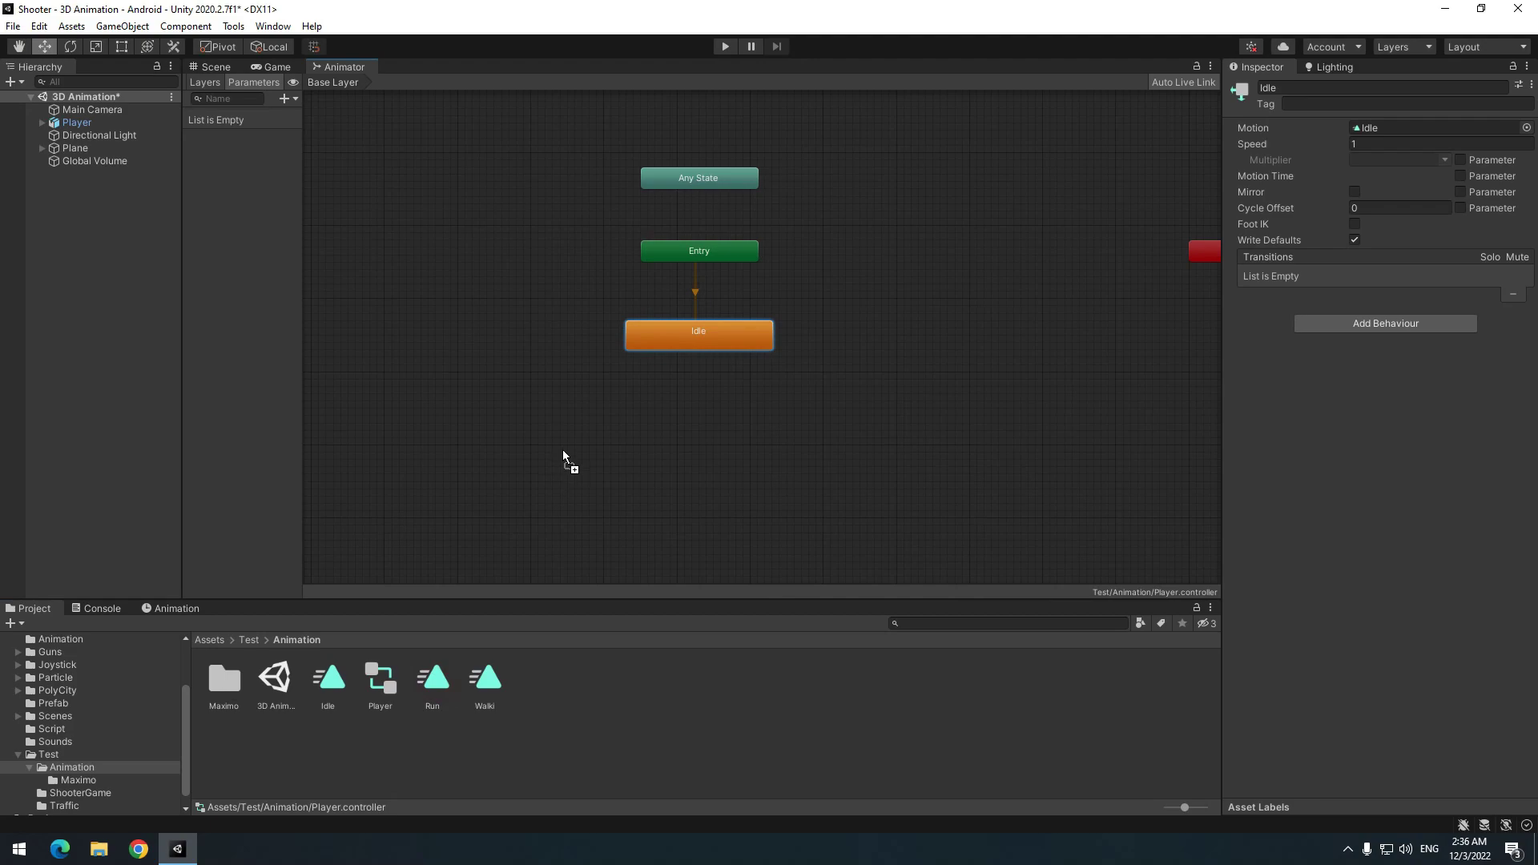
mouse_move(562, 457)
left_mouse_down()
mouse_move(661, 463)
mouse_move(559, 425)
left_mouse_up()
mouse_move(485, 680)
left_mouse_down()
mouse_move(899, 446)
mouse_move(873, 425)
left_mouse_up()
left_click_drag(558, 427, 545, 427)
right_click(545, 426)
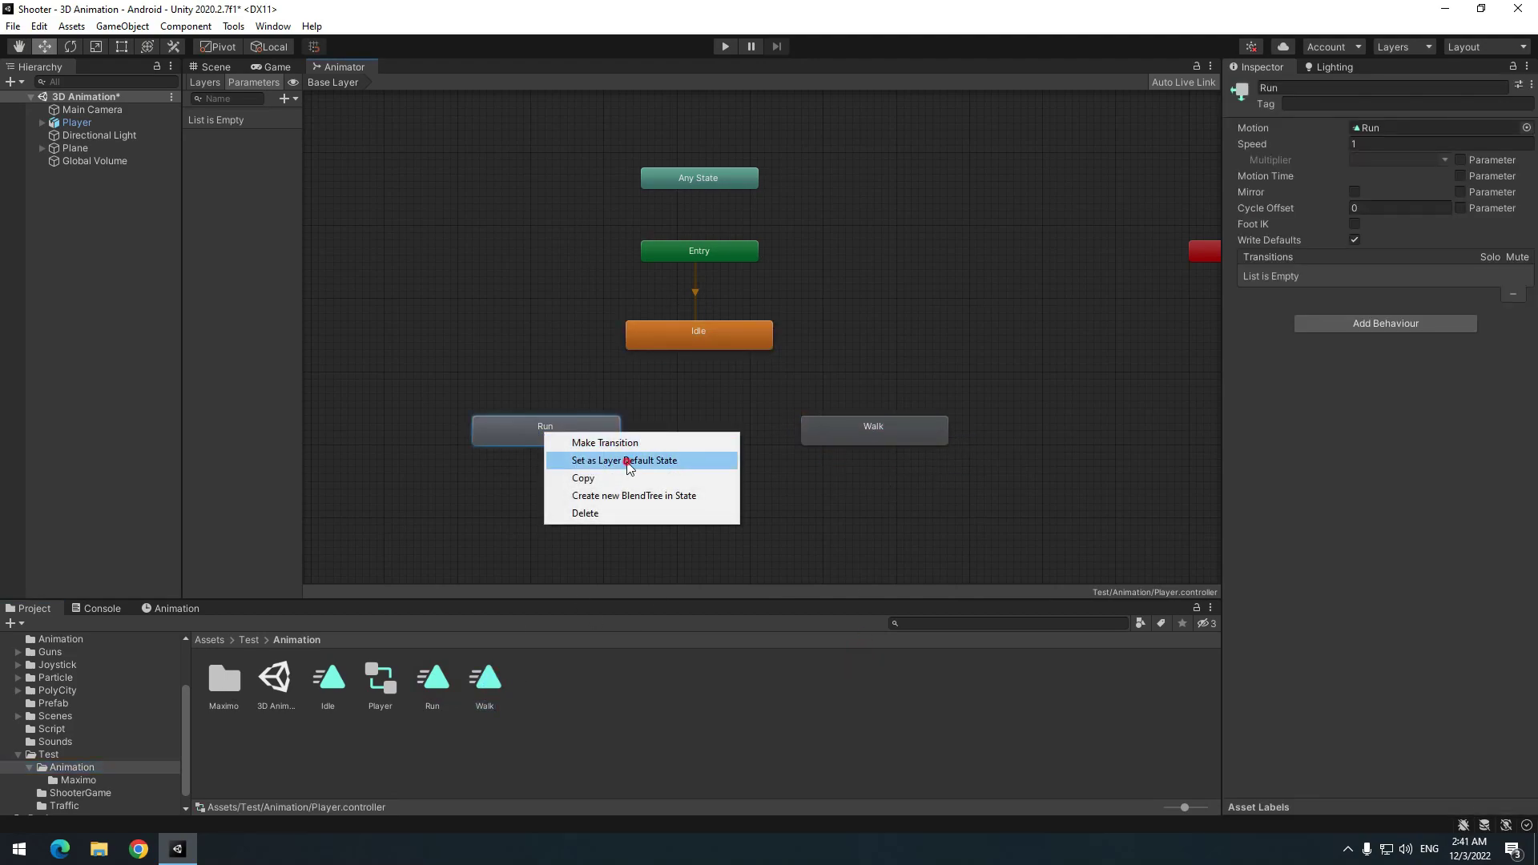
left_click(623, 459)
Play-test the Run animation, then enable Loop Time on the Run and Walk clips
left_click(277, 67)
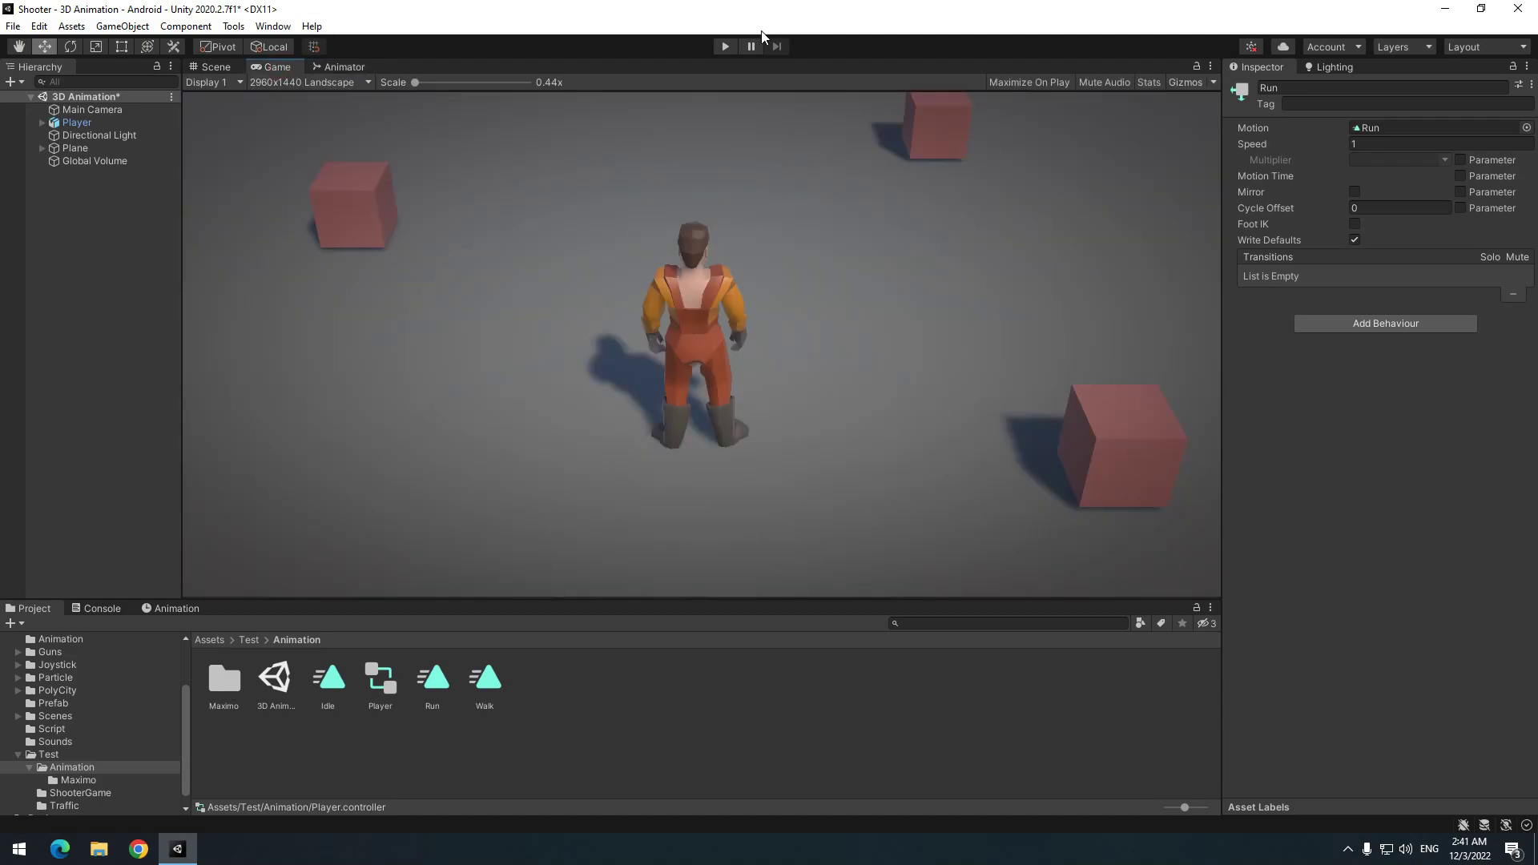
left_click(725, 47)
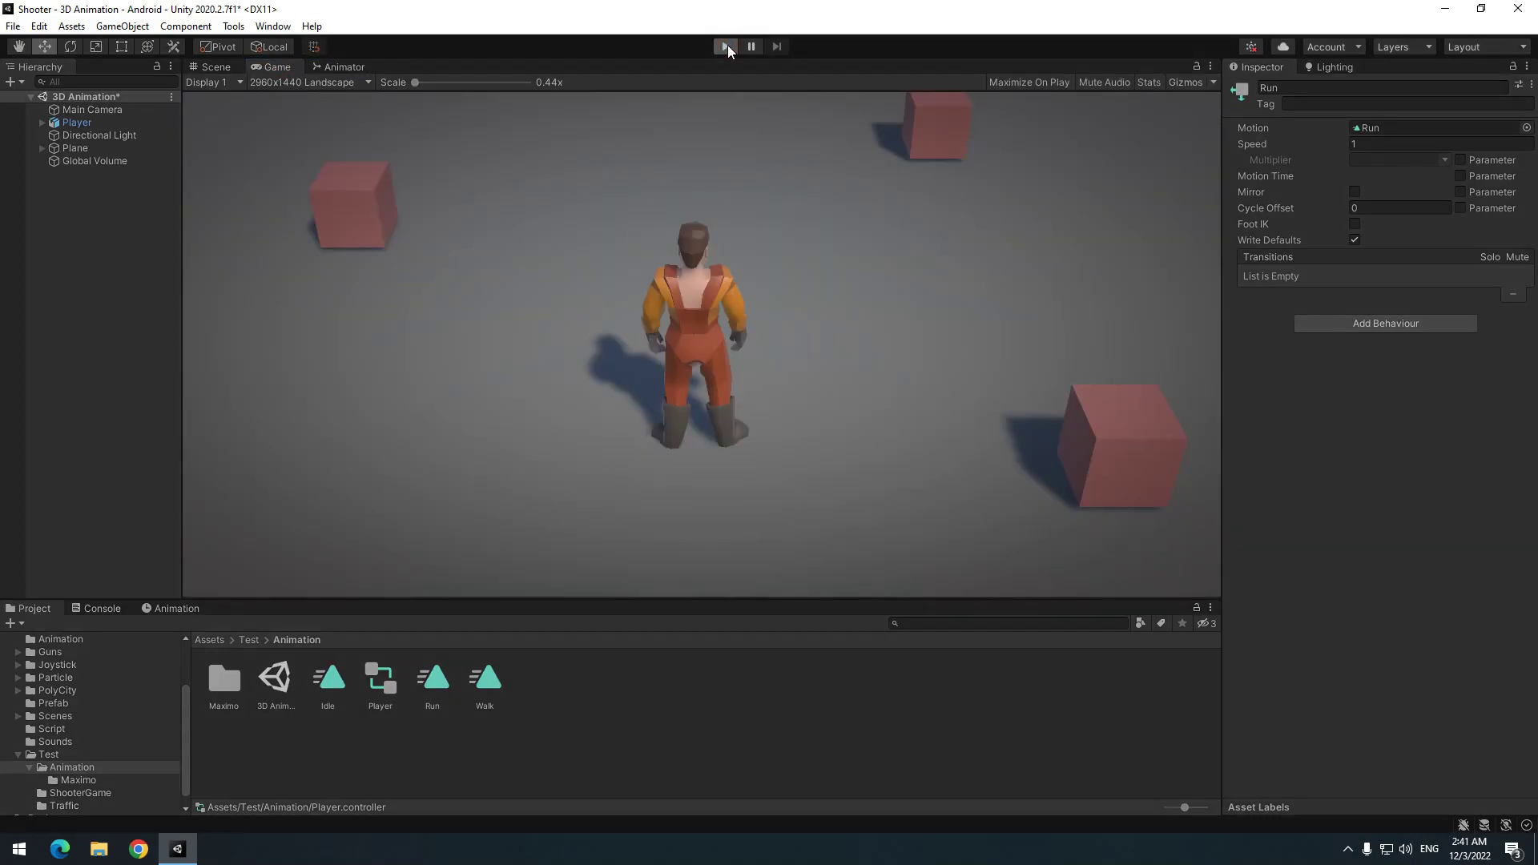
left_click(727, 45)
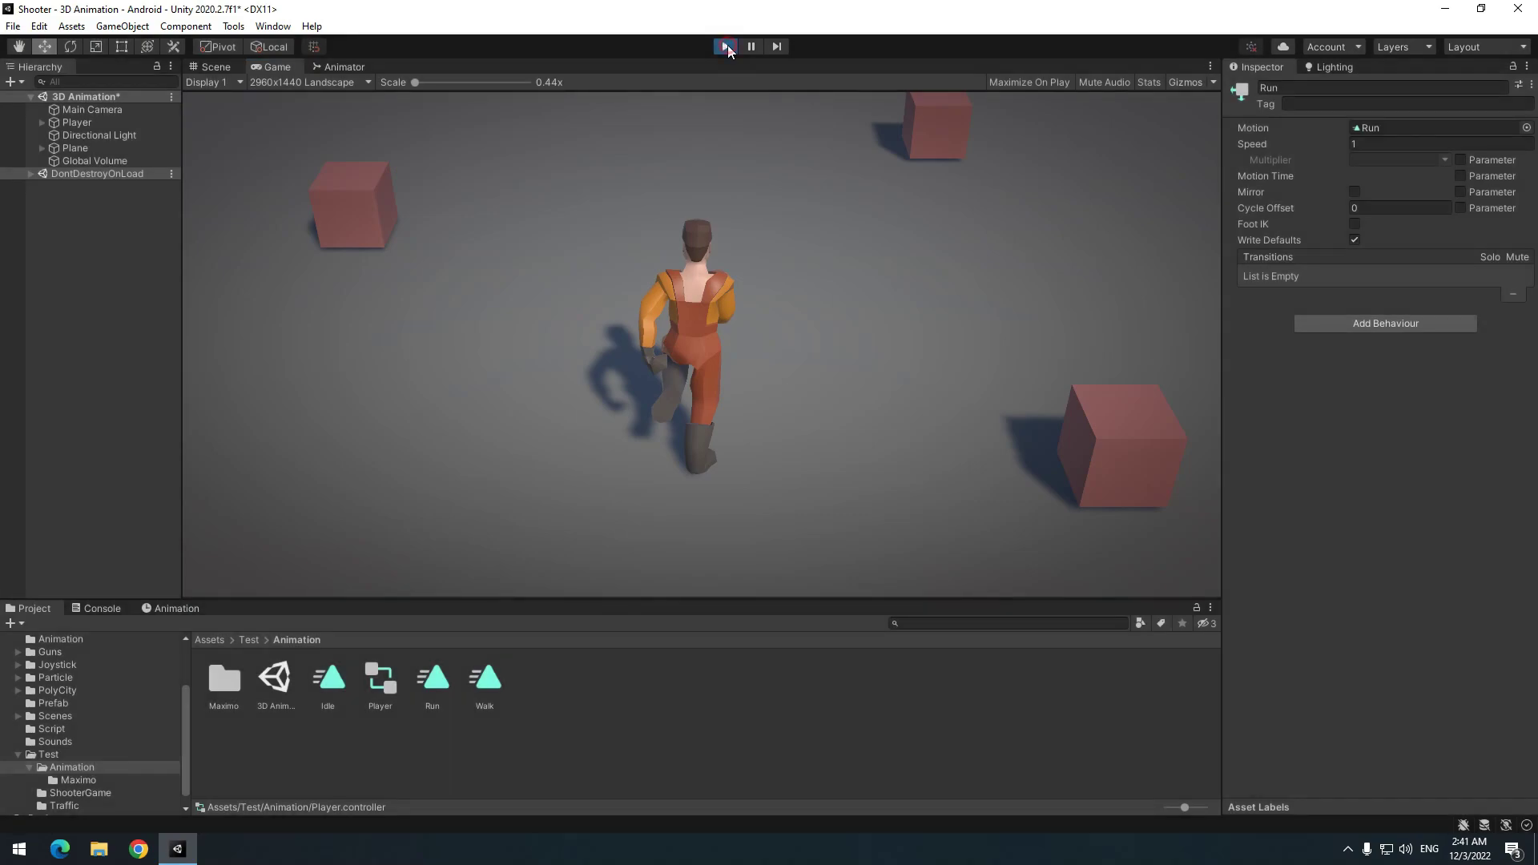
left_click(433, 678)
left_click(1351, 143)
left_click(488, 669)
left_click(1354, 142)
Play-test again, then make Walk the layer default state and replay
left_click(726, 48)
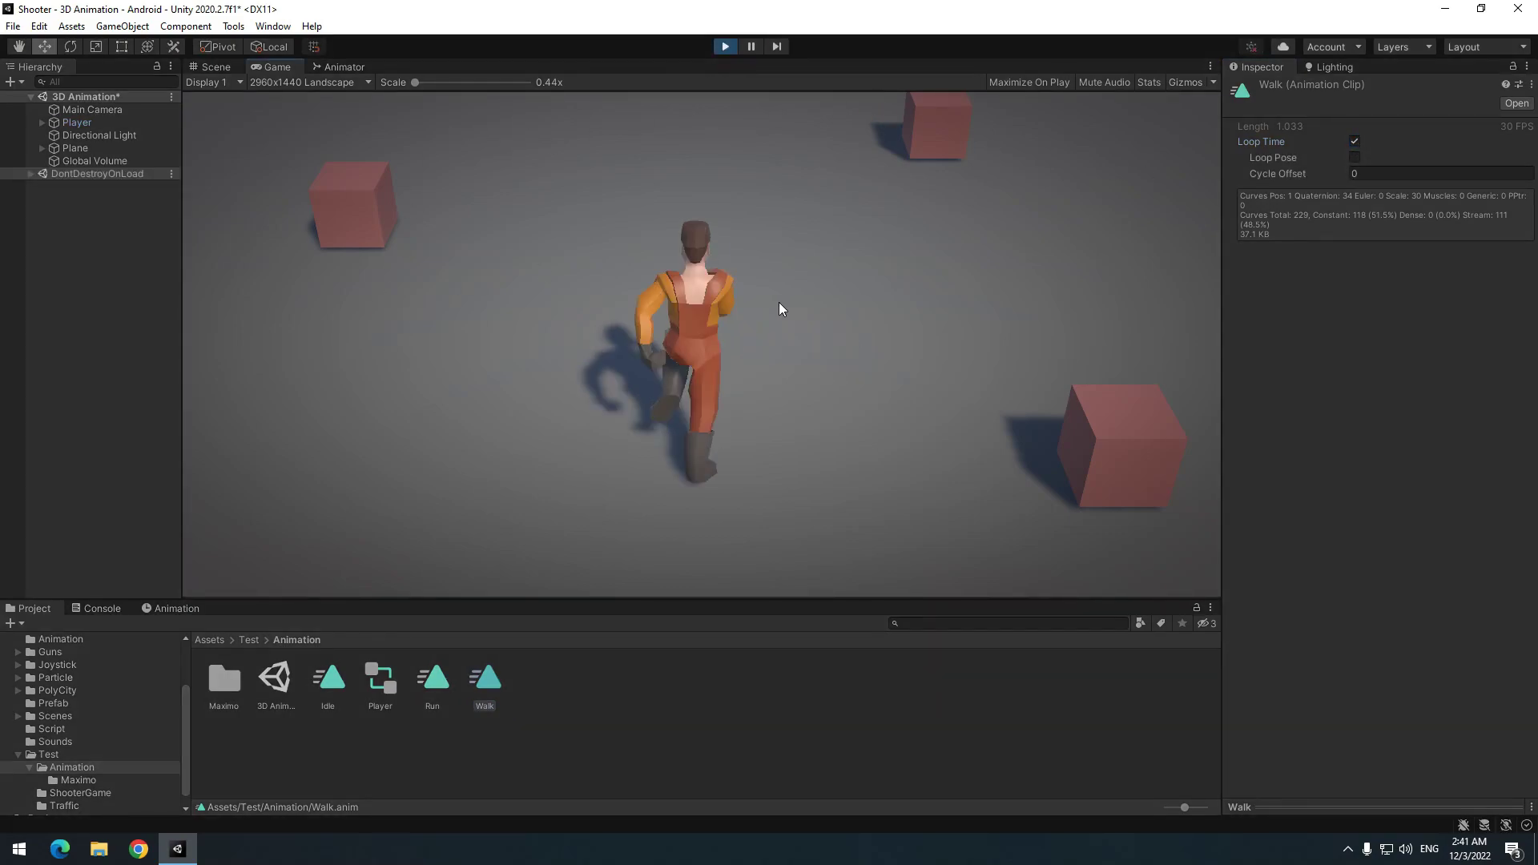
left_click(214, 65)
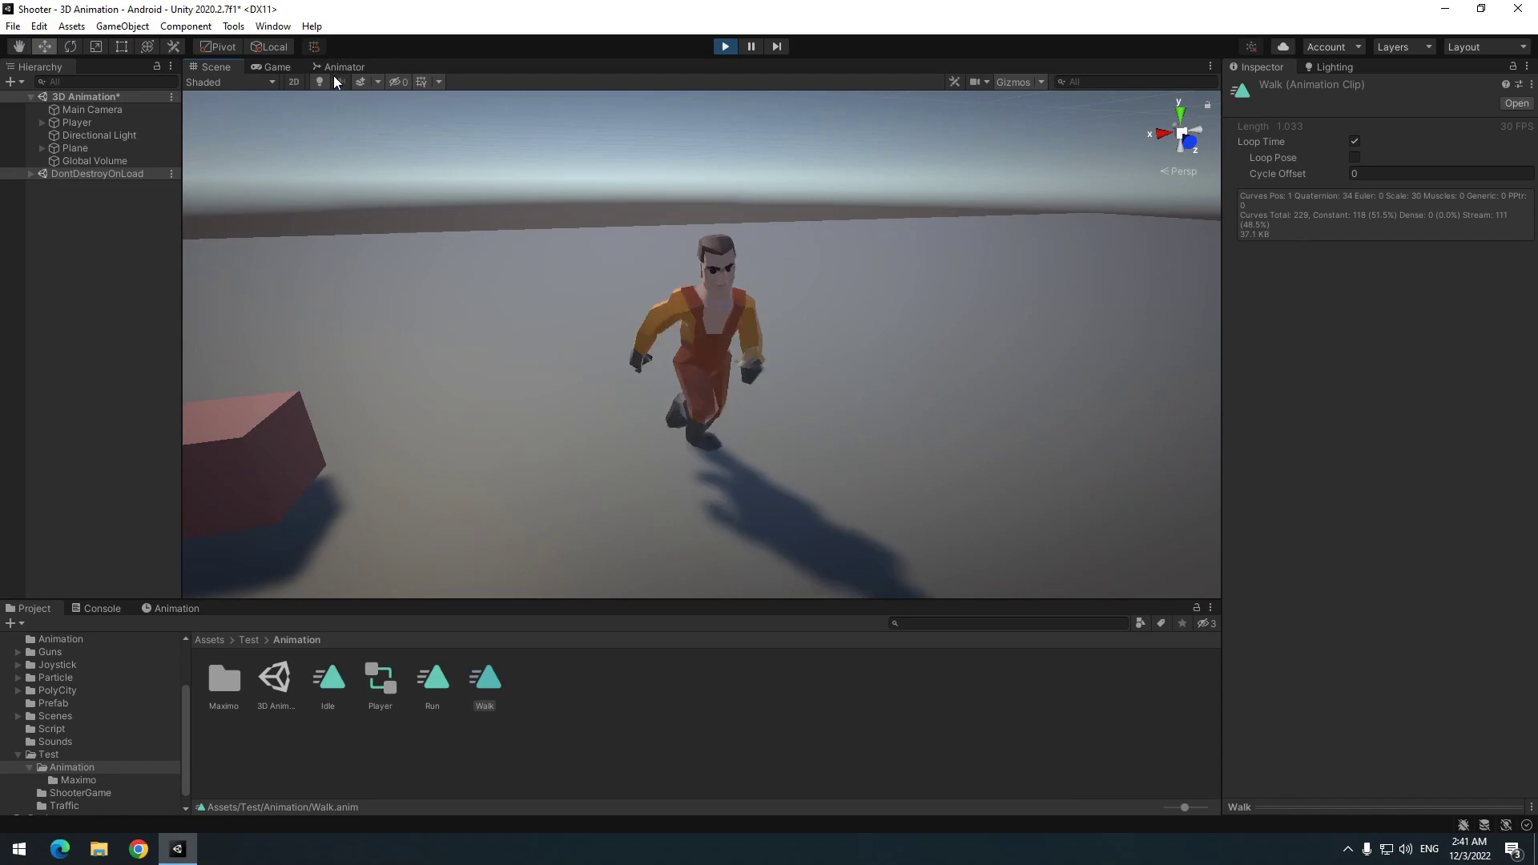
left_click(343, 67)
left_click(724, 47)
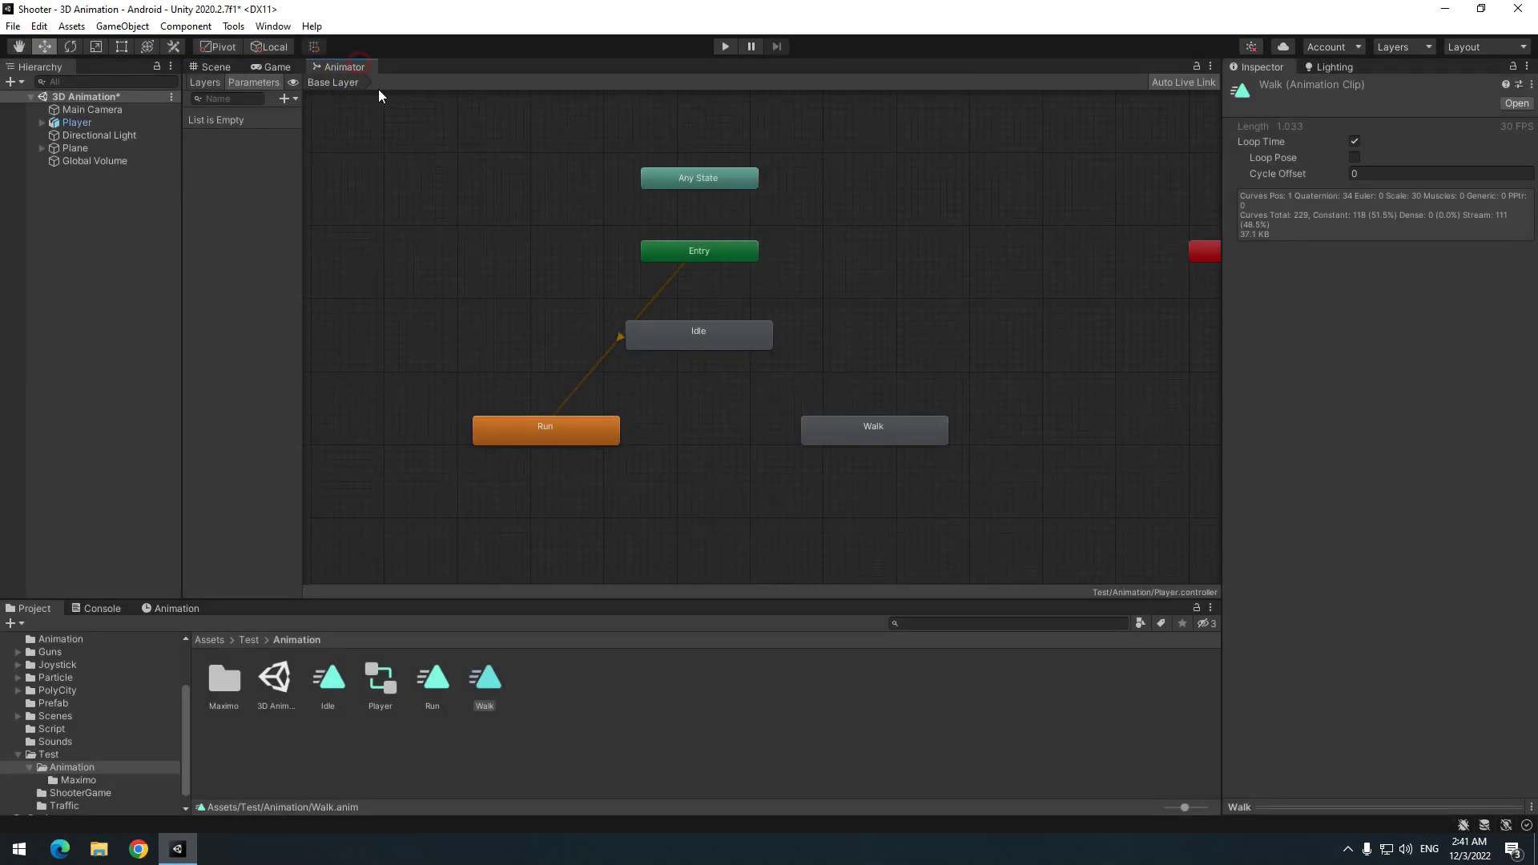
right_click(874, 426)
left_click(926, 447)
left_click(725, 46)
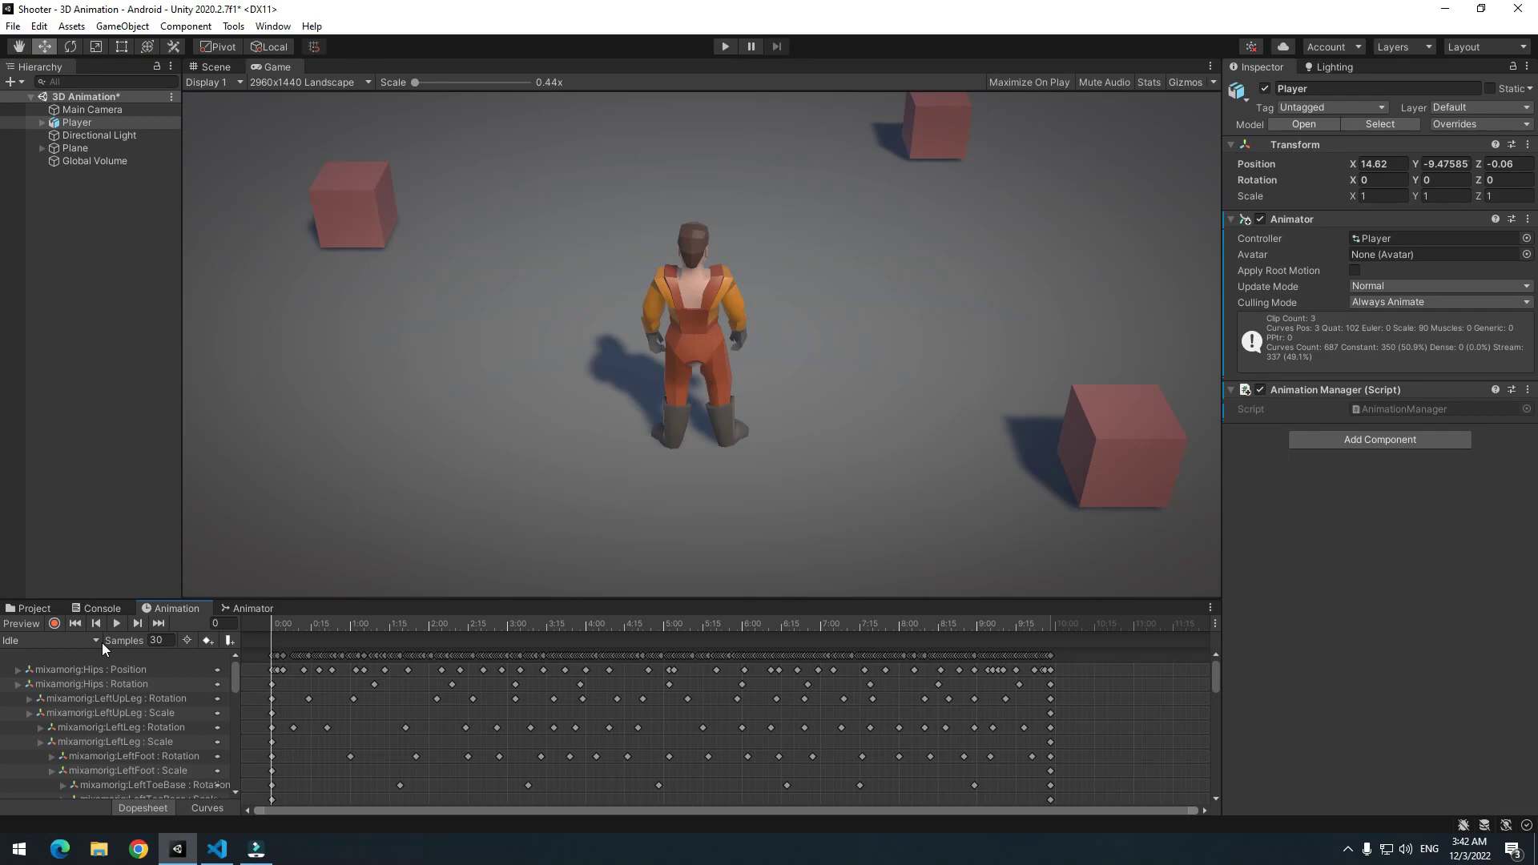
Load the Run clip in the Animation window and toggle its preview
left_click(55, 639)
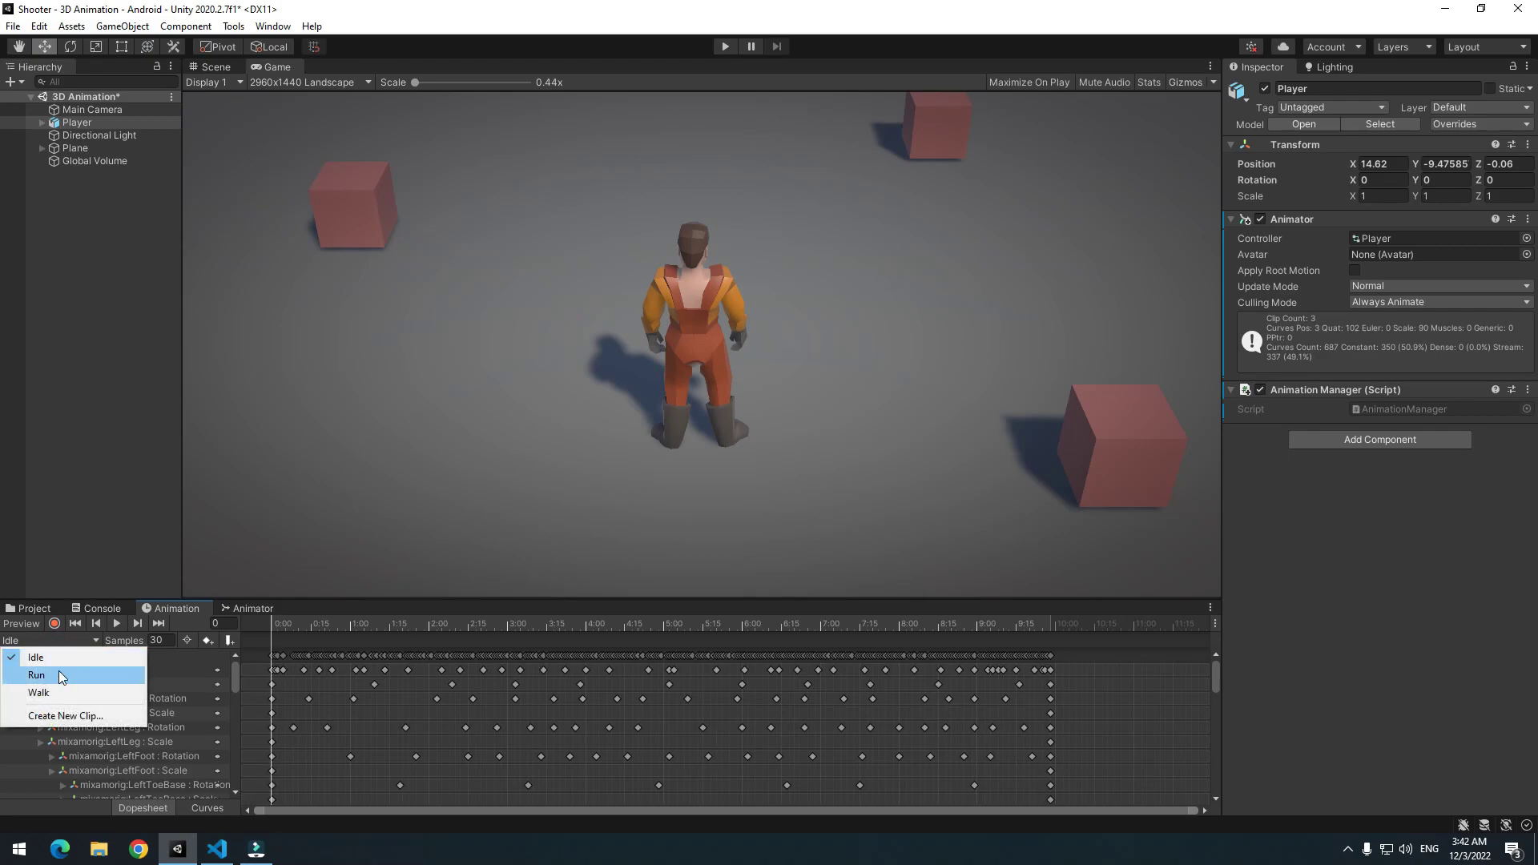
left_click(60, 675)
left_click(116, 623)
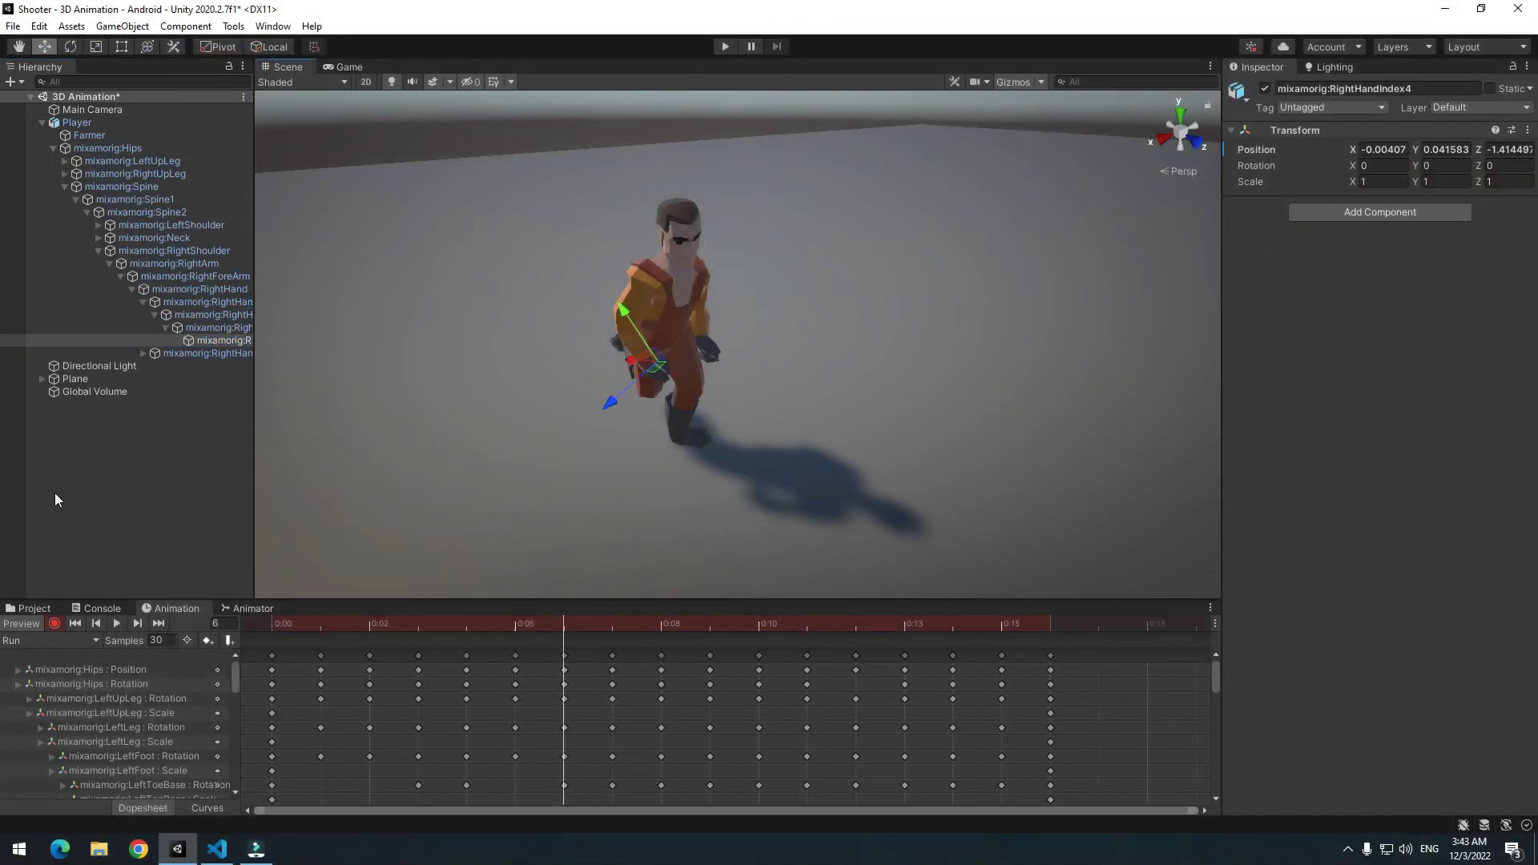
Add a Sphere as a child of the right-hand finger bone and play-test it
left_click(34, 628)
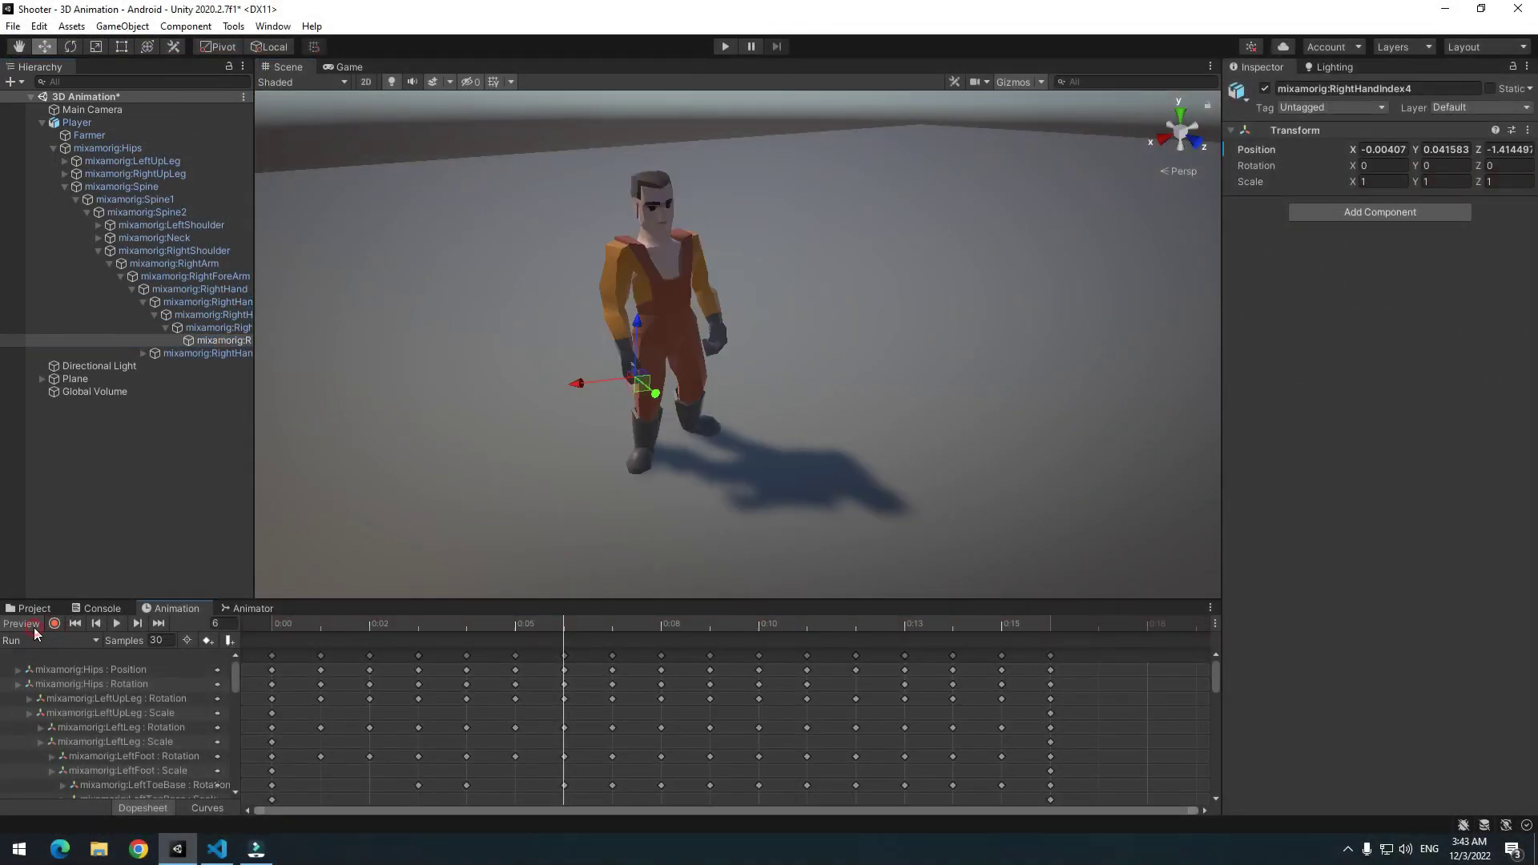
left_click(349, 67)
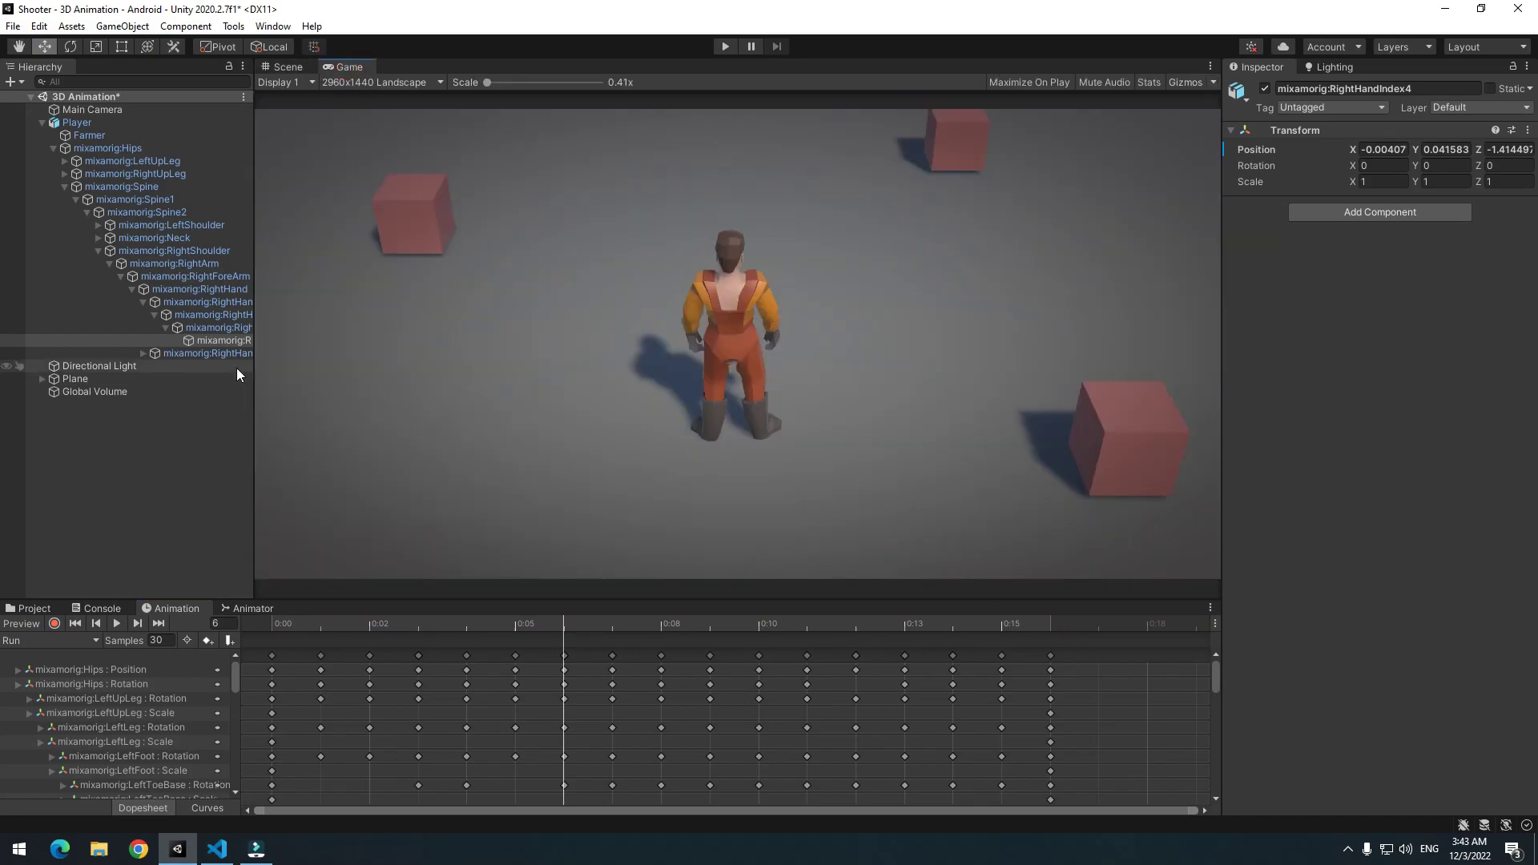
right_click(223, 341)
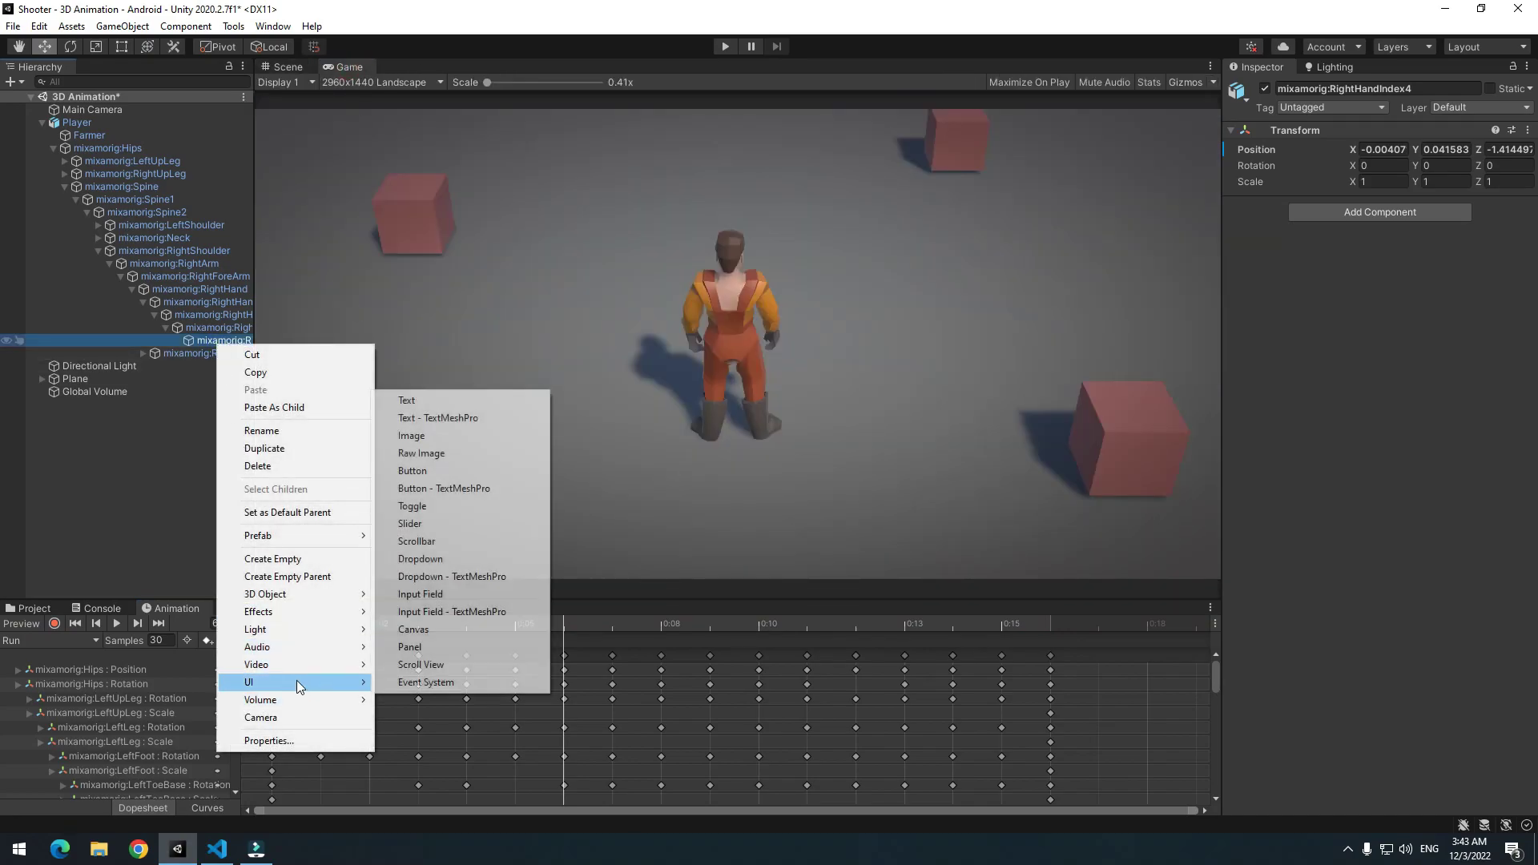
left_click(445, 614)
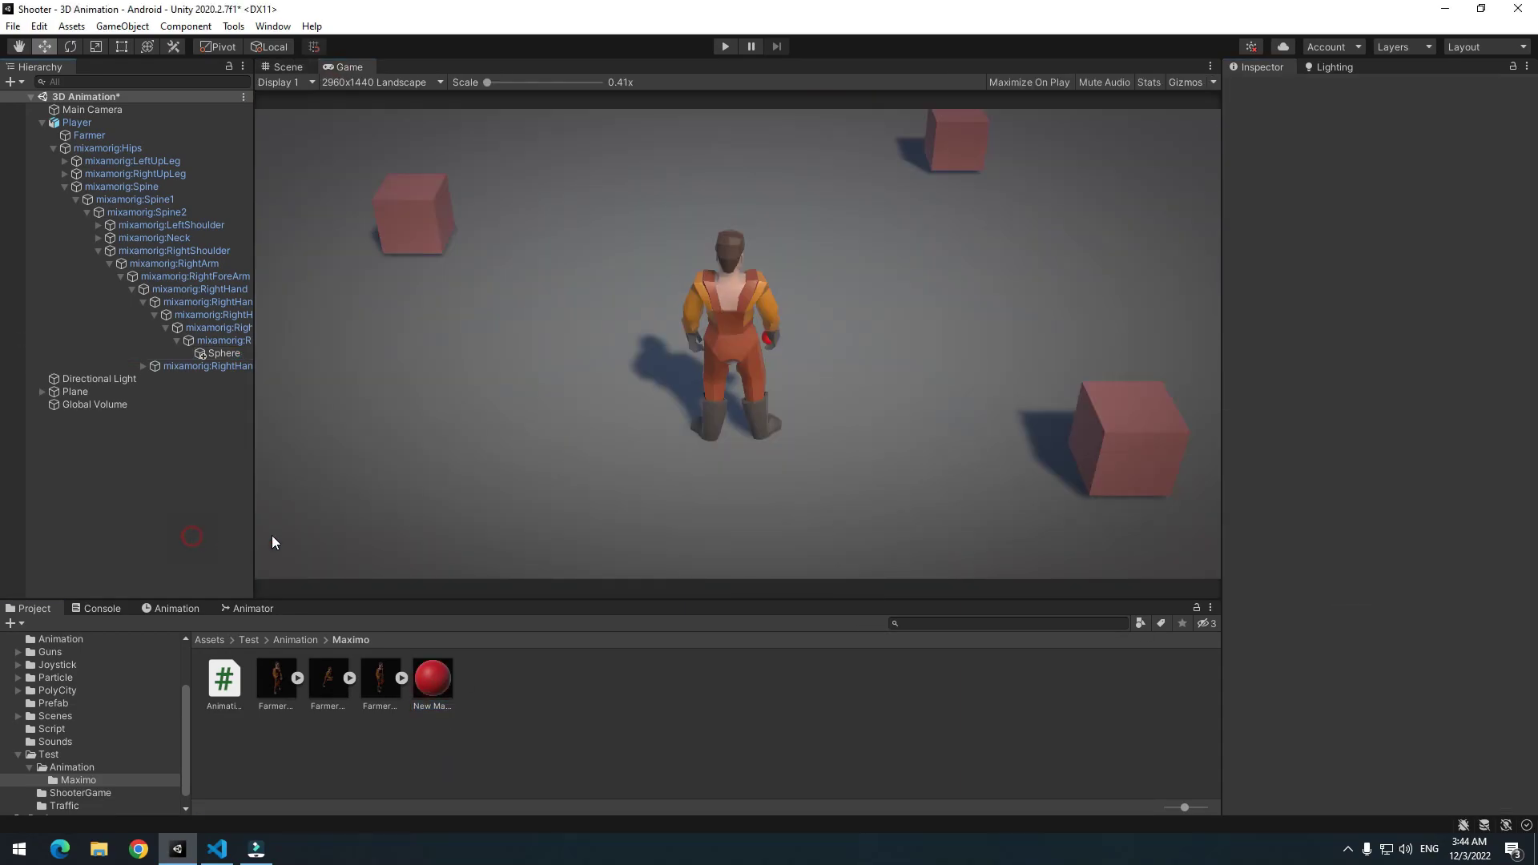
left_click(725, 45)
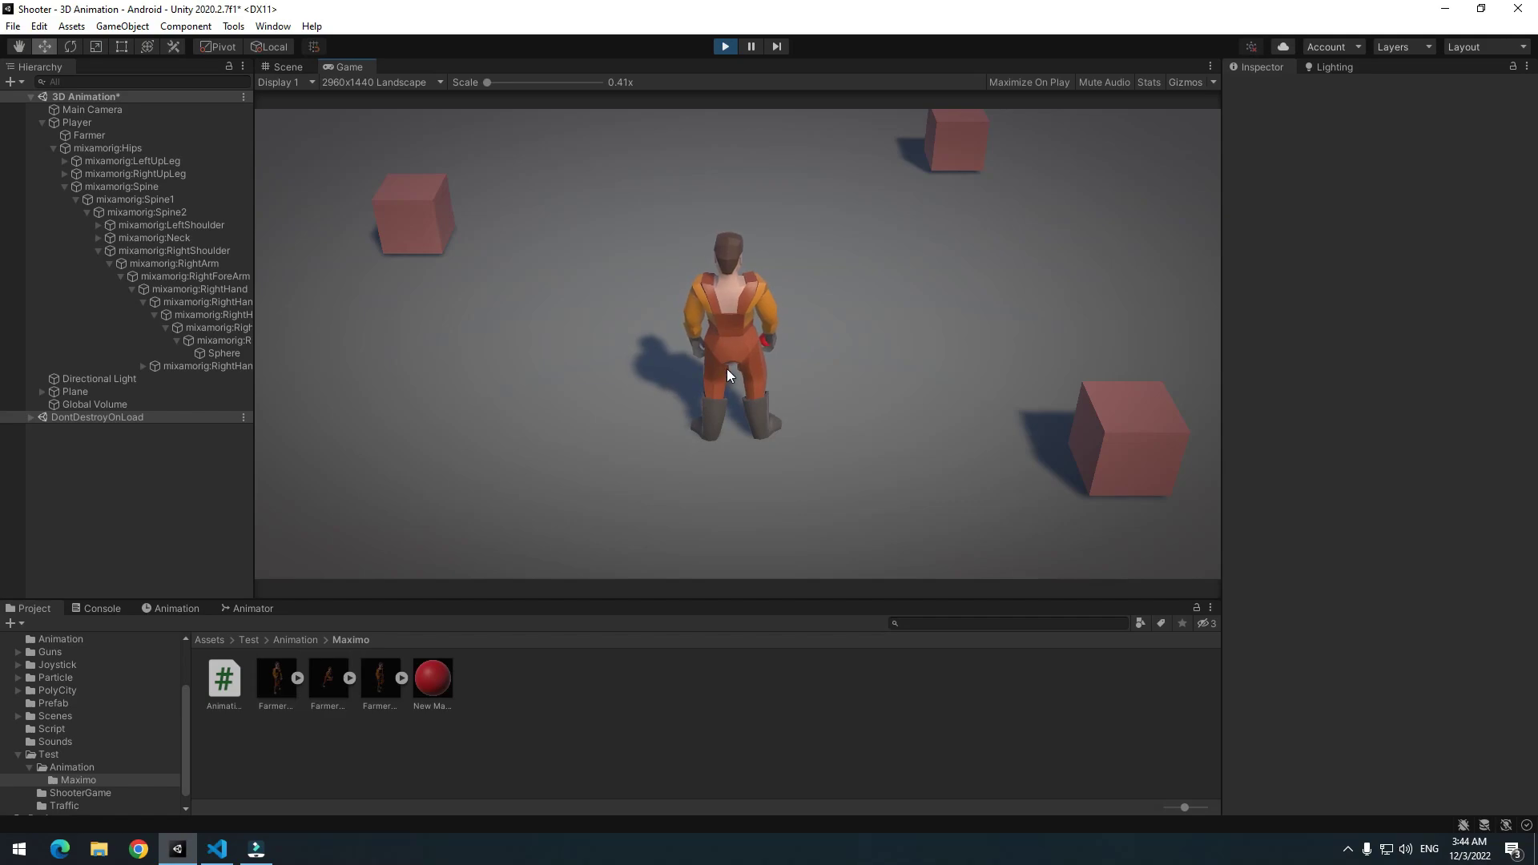
left_click(177, 609)
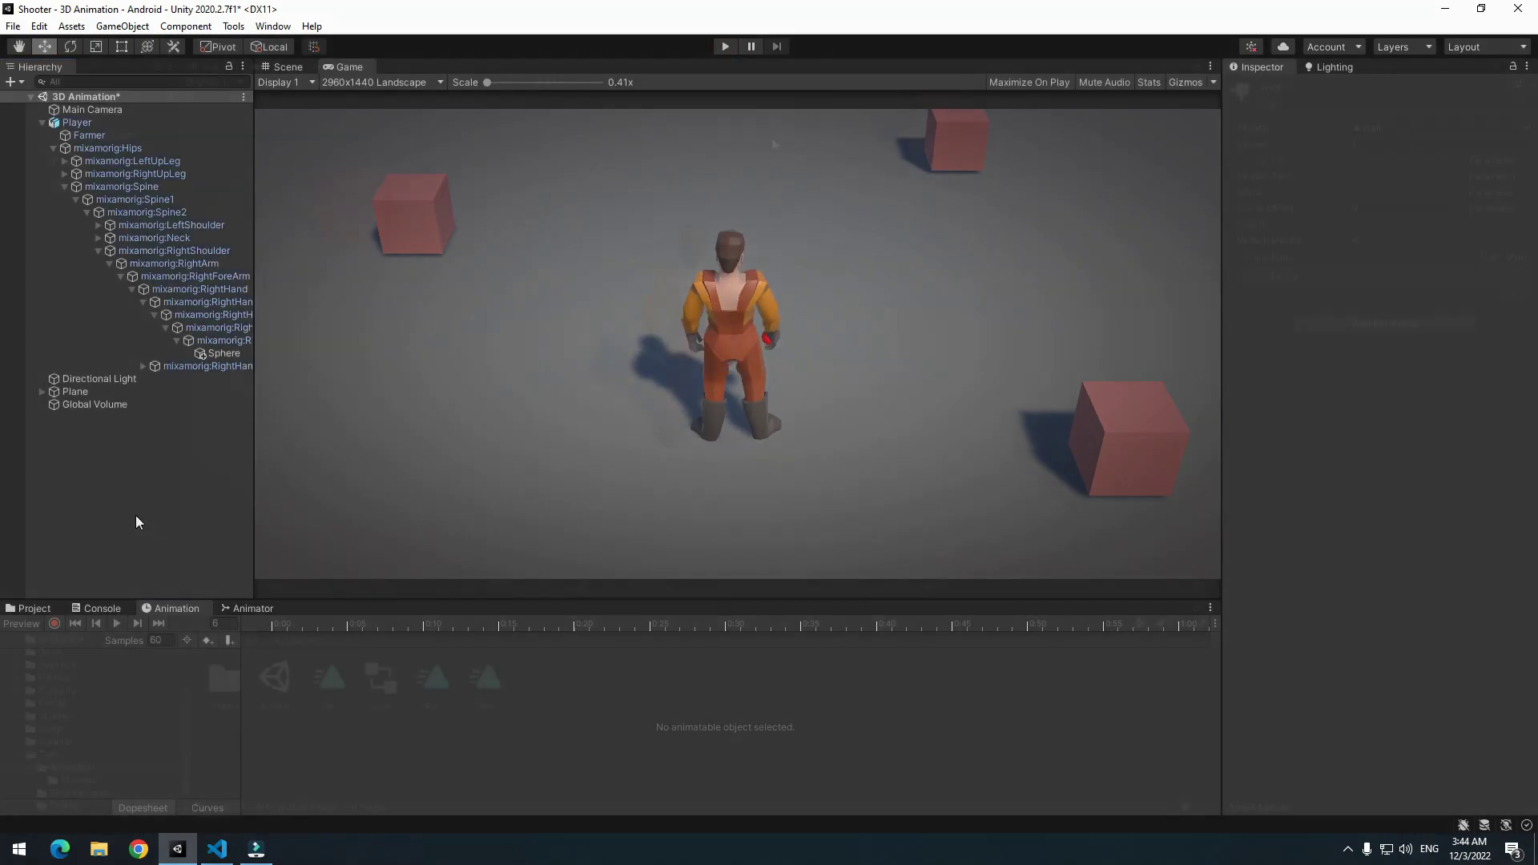
Make Idle the default state and add an Int parameter named Mode
left_click(337, 65)
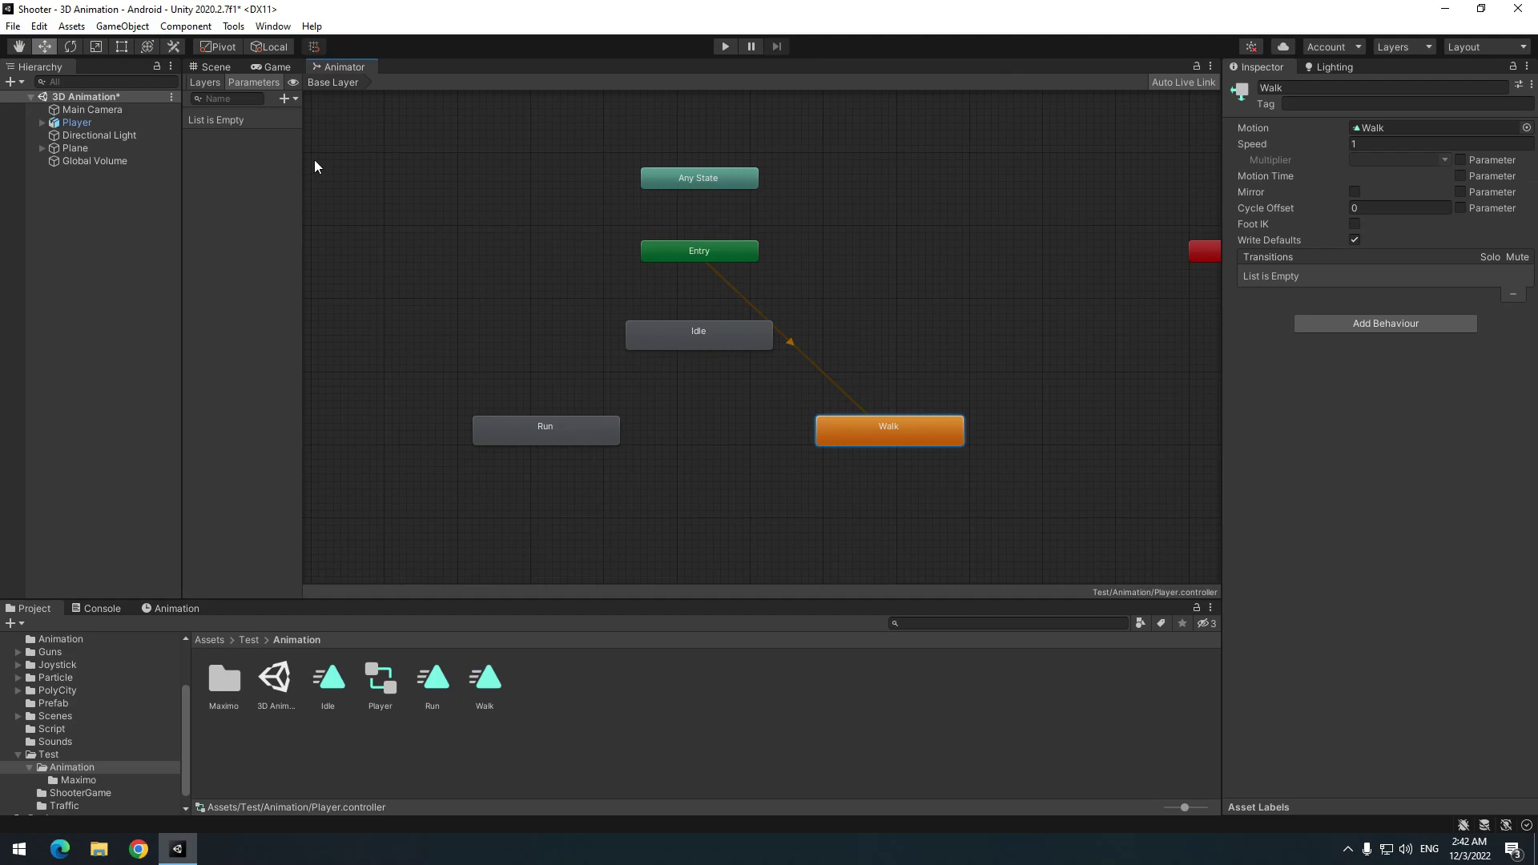
right_click(685, 326)
left_click(748, 353)
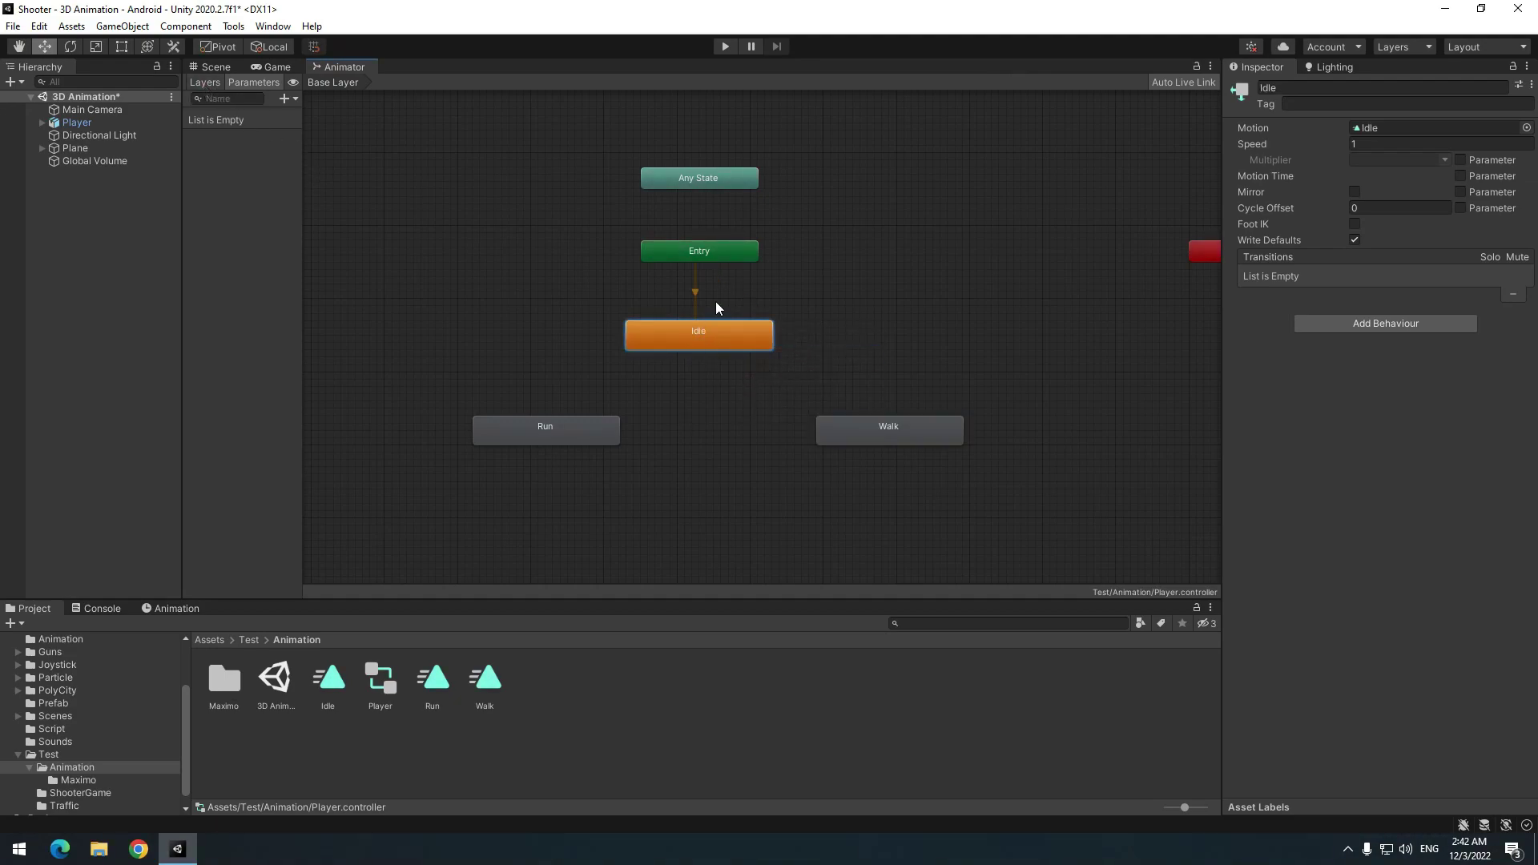
left_click(285, 98)
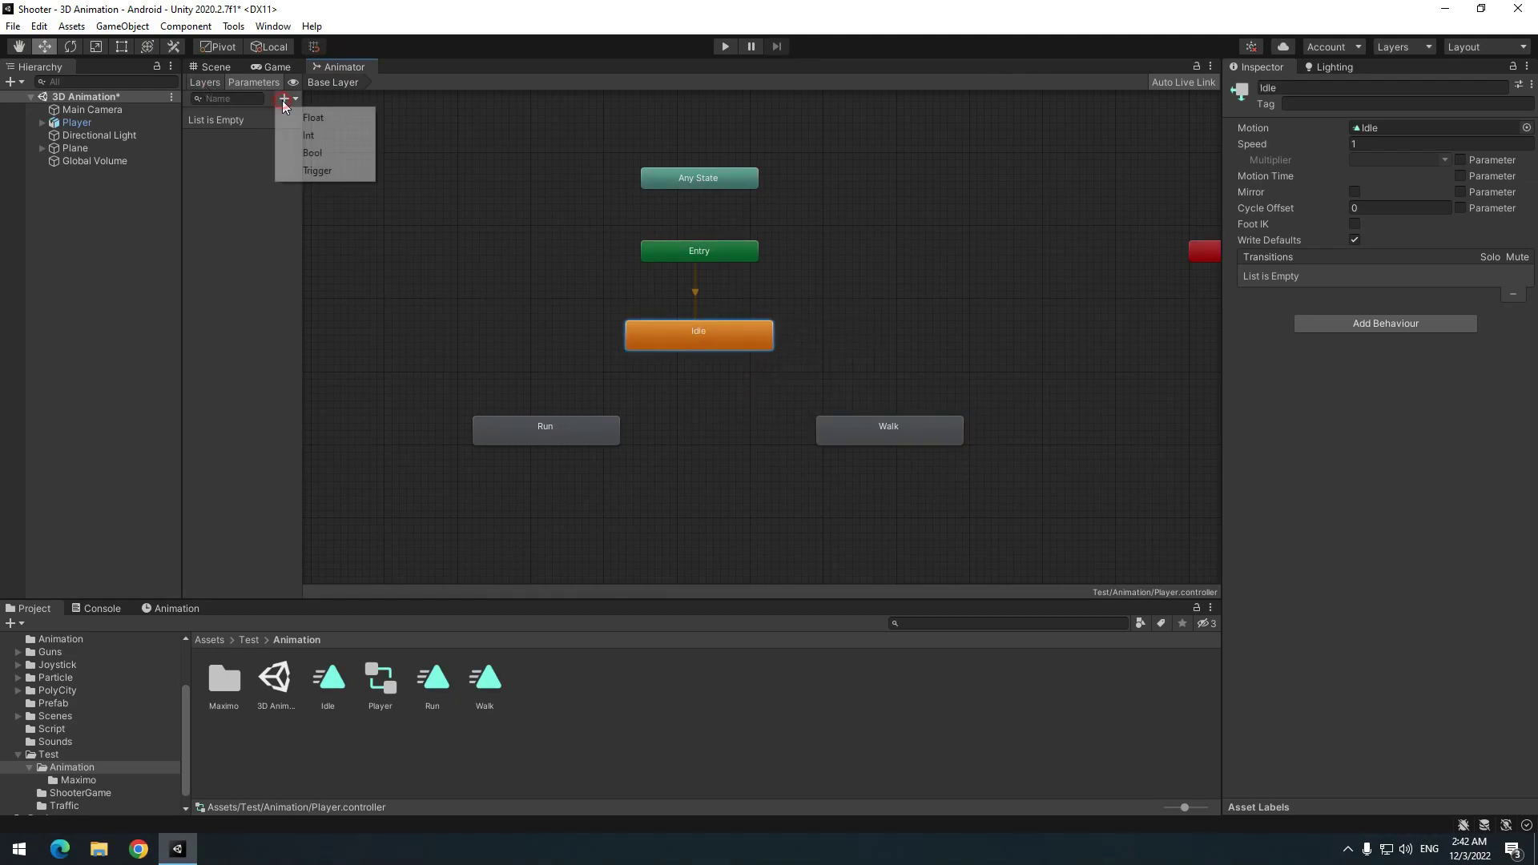
left_click(317, 136)
type("Mode")
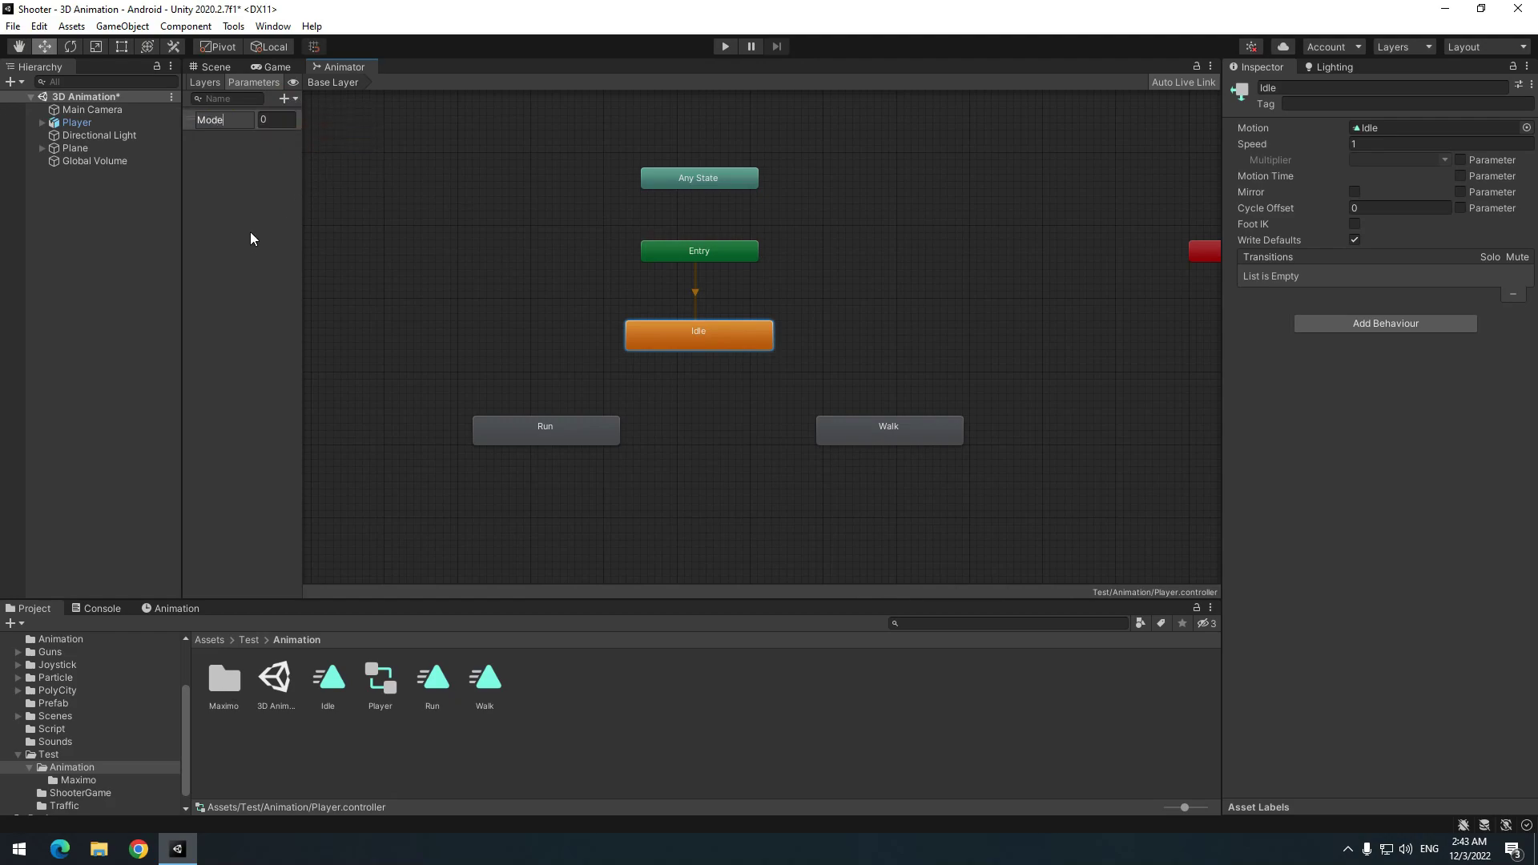
left_click(252, 238)
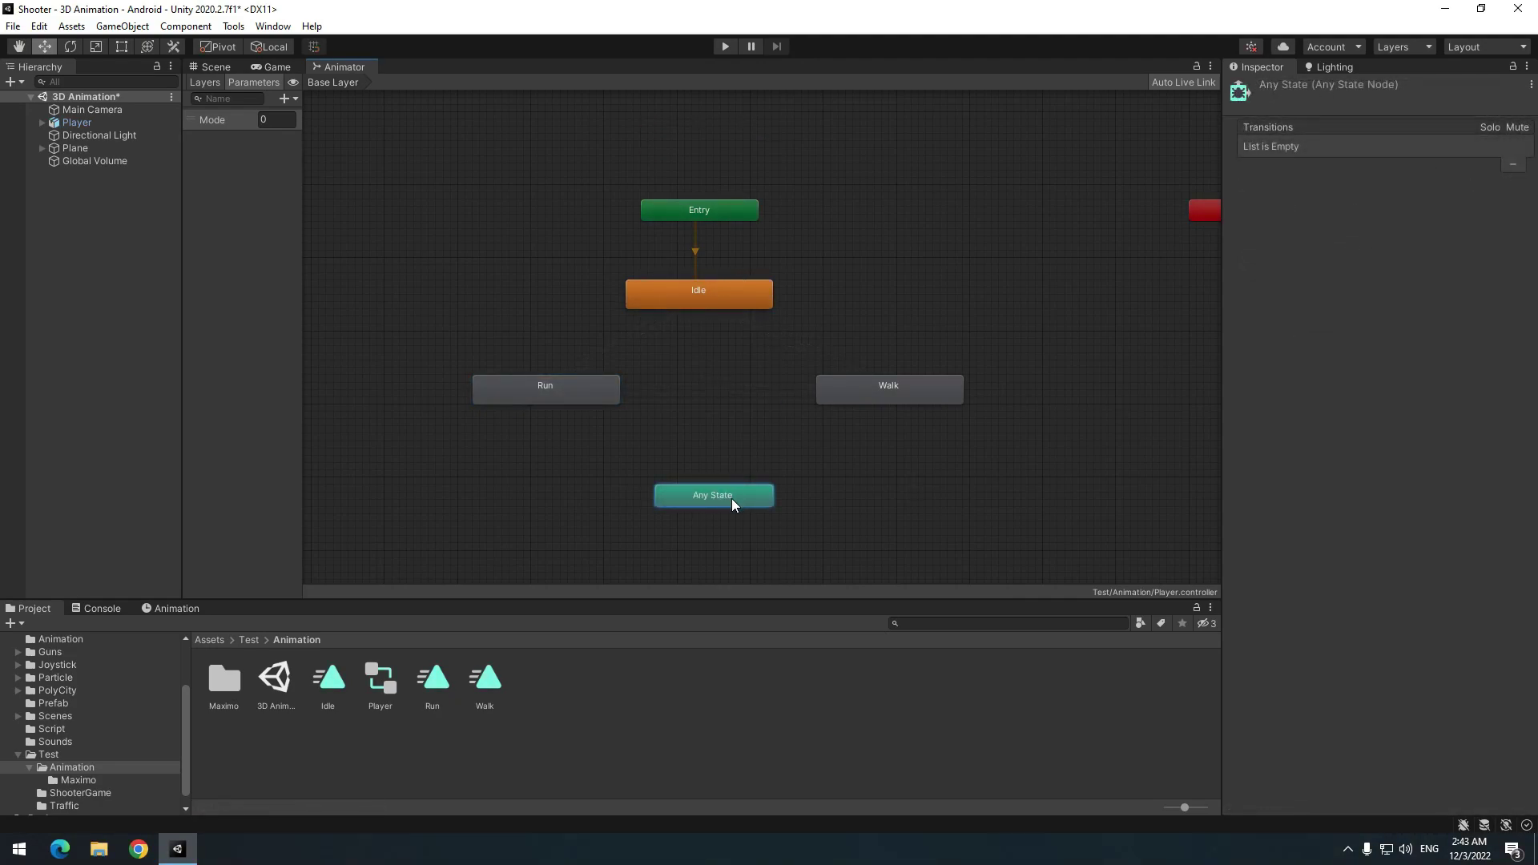
Create transitions from Any State to Walk, Run and Idle
right_click(731, 499)
left_click(797, 509)
left_click(868, 394)
right_click(736, 503)
left_click(793, 510)
left_click(585, 389)
right_click(709, 502)
left_click(770, 510)
left_click(710, 304)
left_click(870, 516)
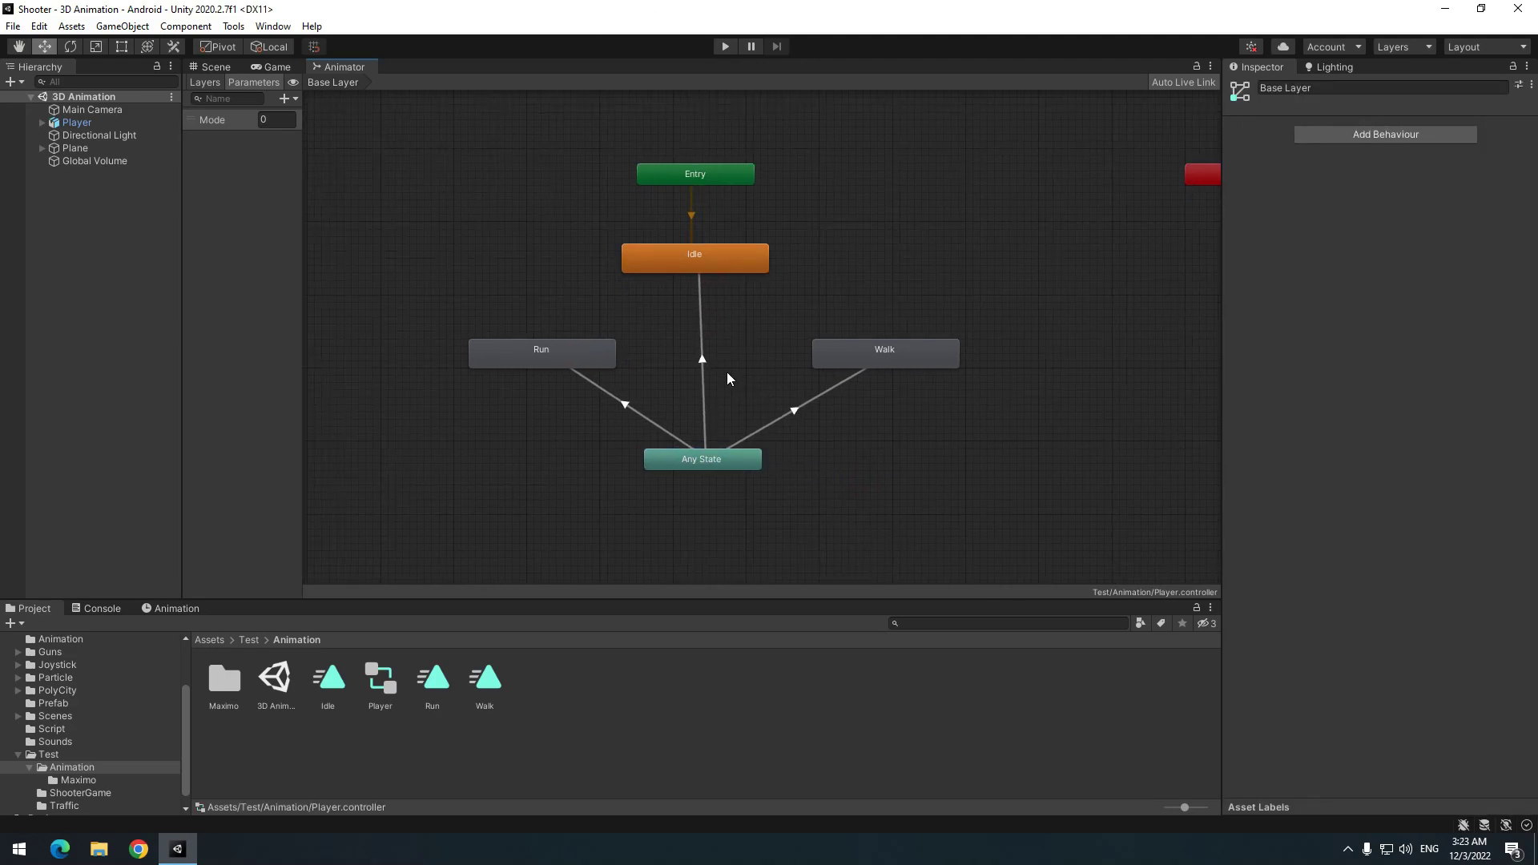
Give the Any State→Idle transition the condition Mode Equals 0
left_click(703, 360)
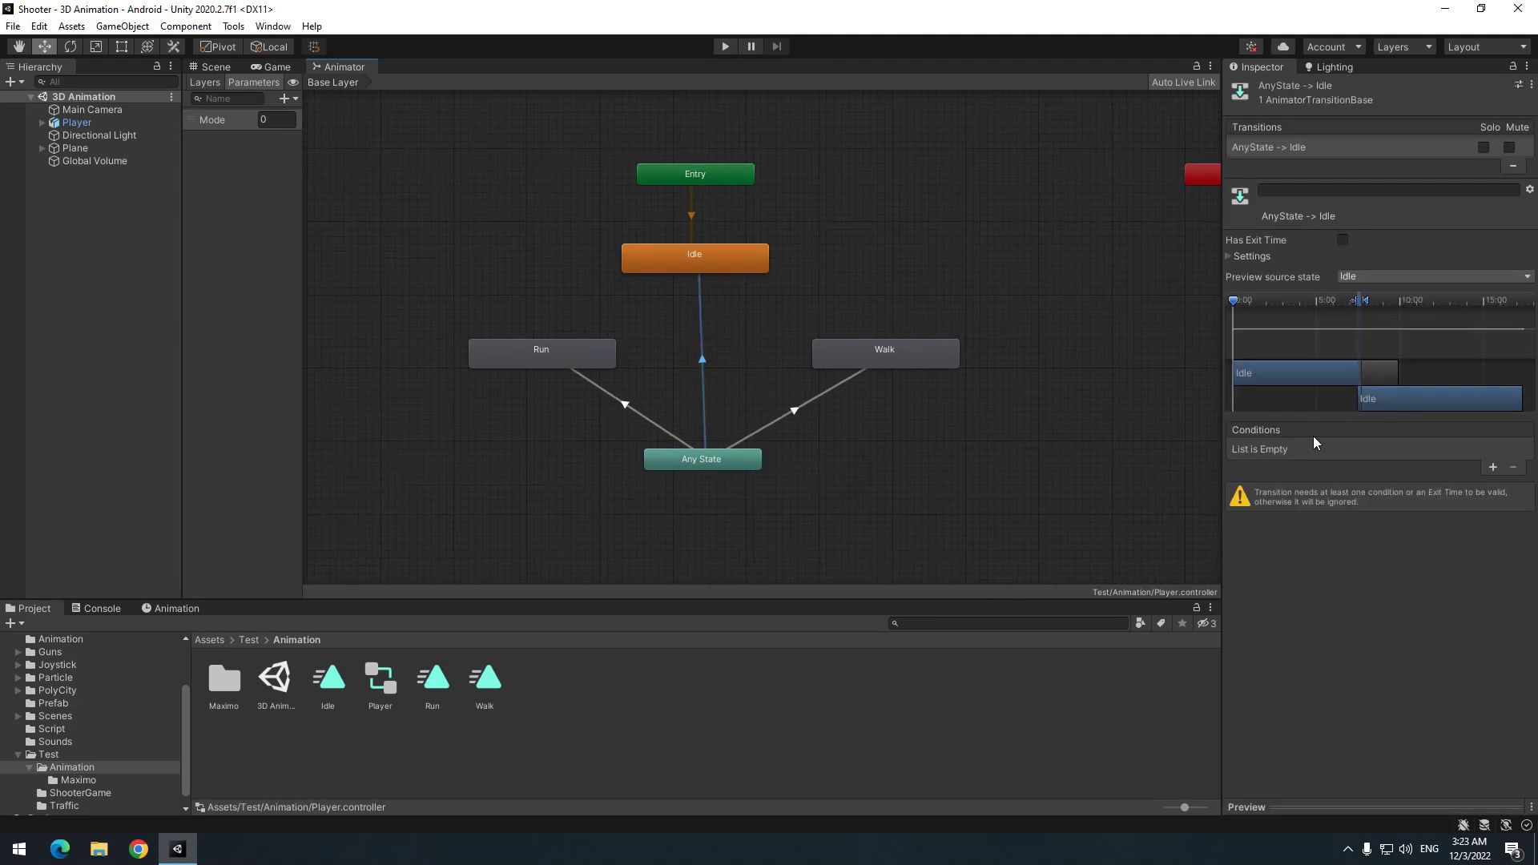
left_click(1492, 470)
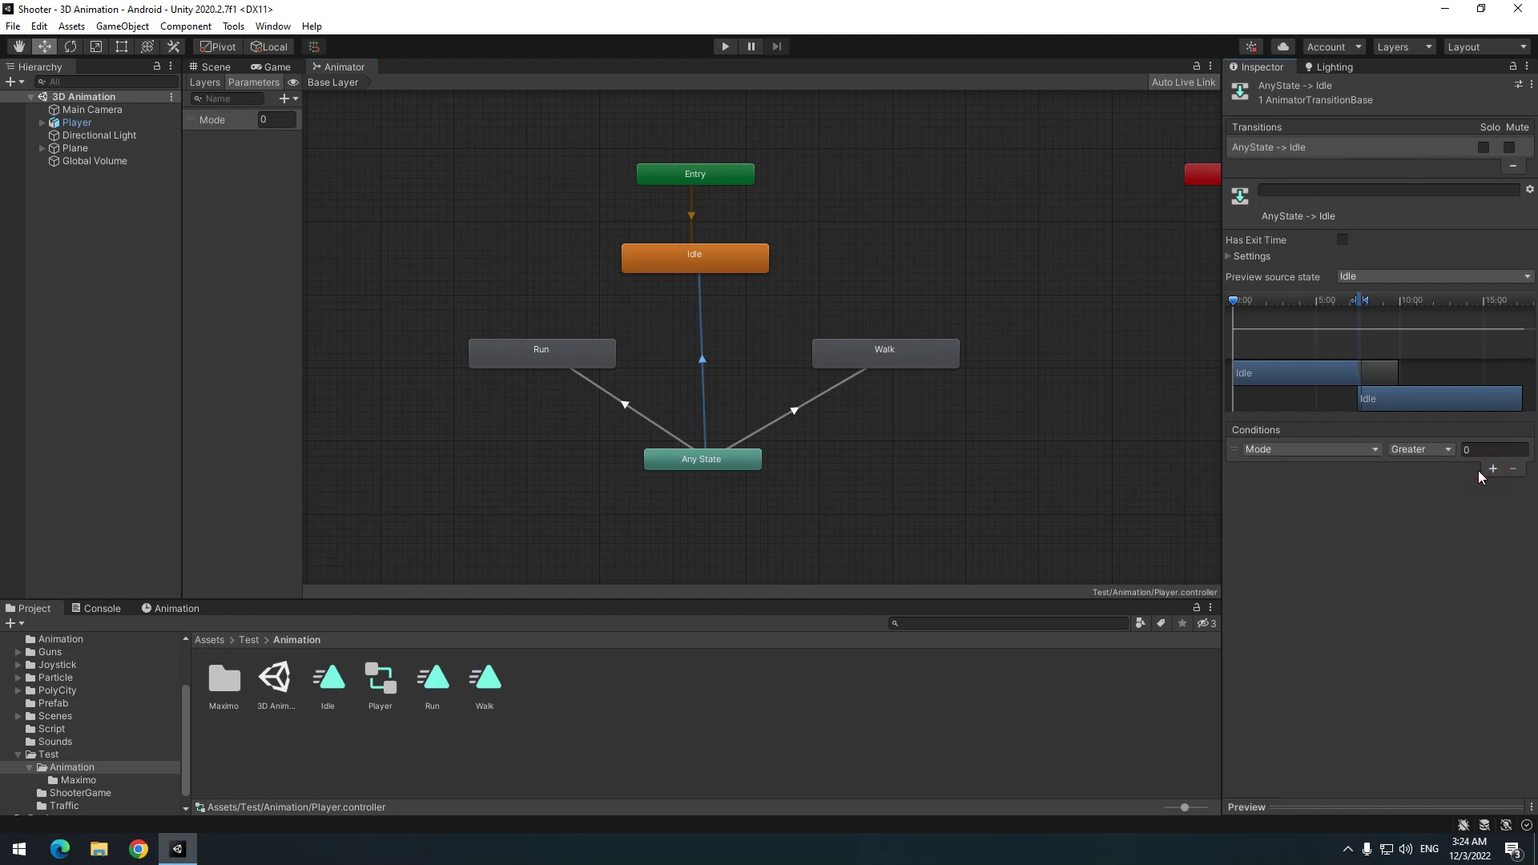
left_click(1418, 449)
left_click(1412, 503)
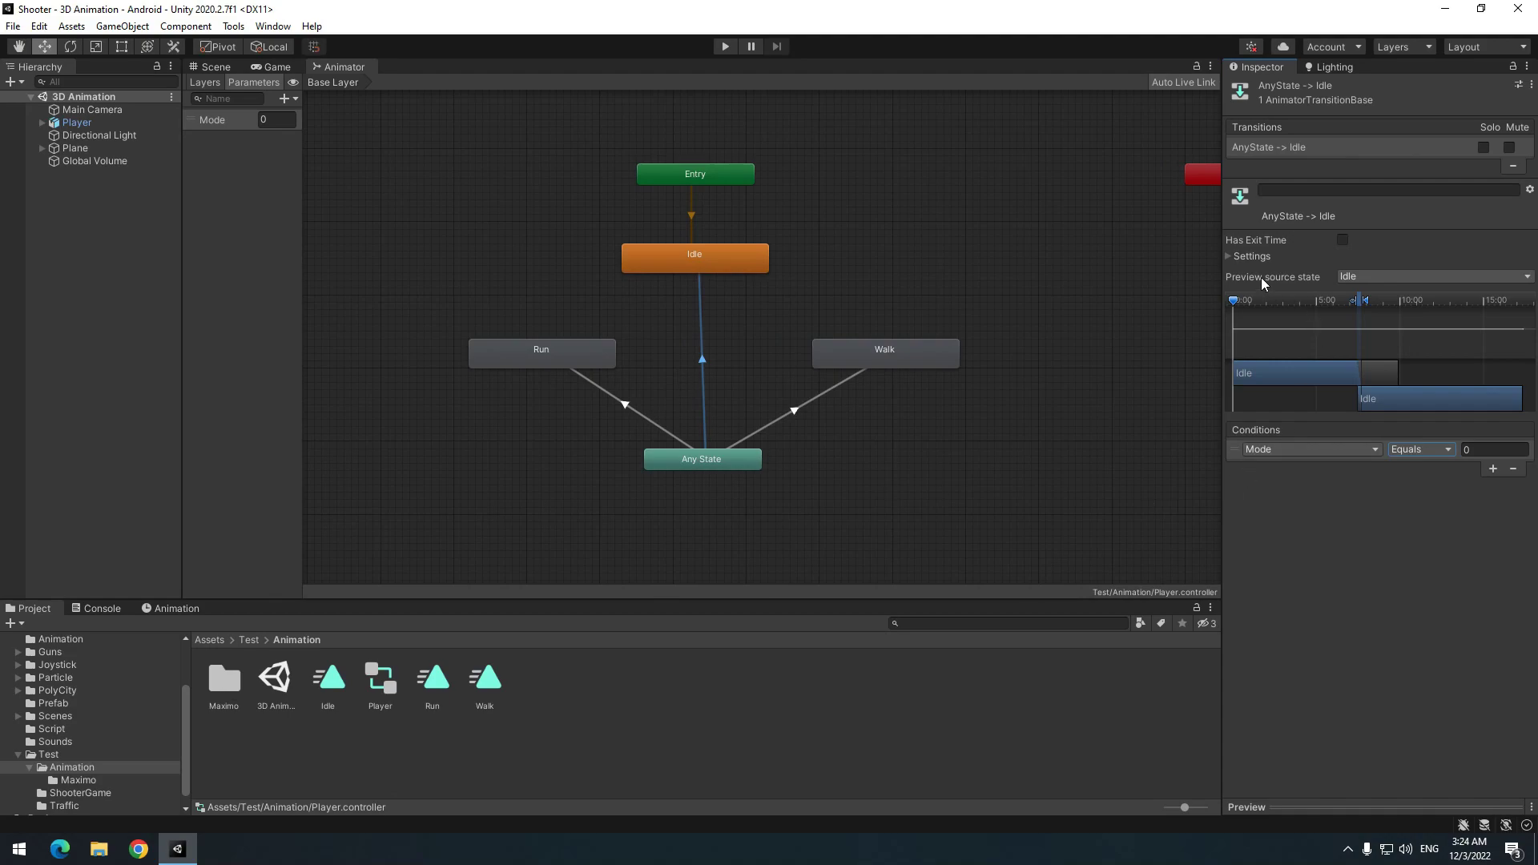
left_click(1229, 257)
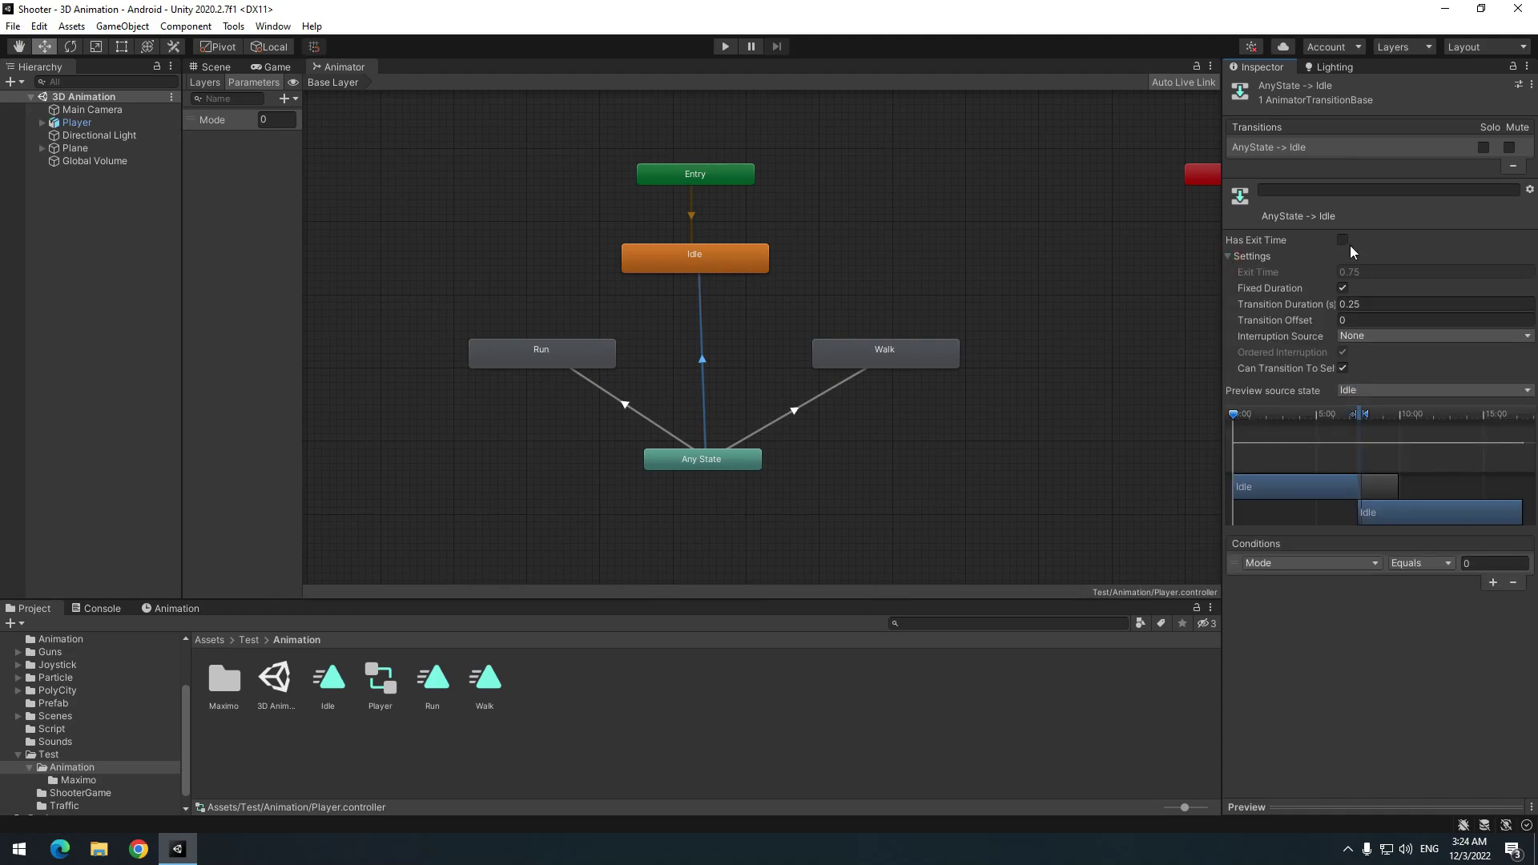
type("0")
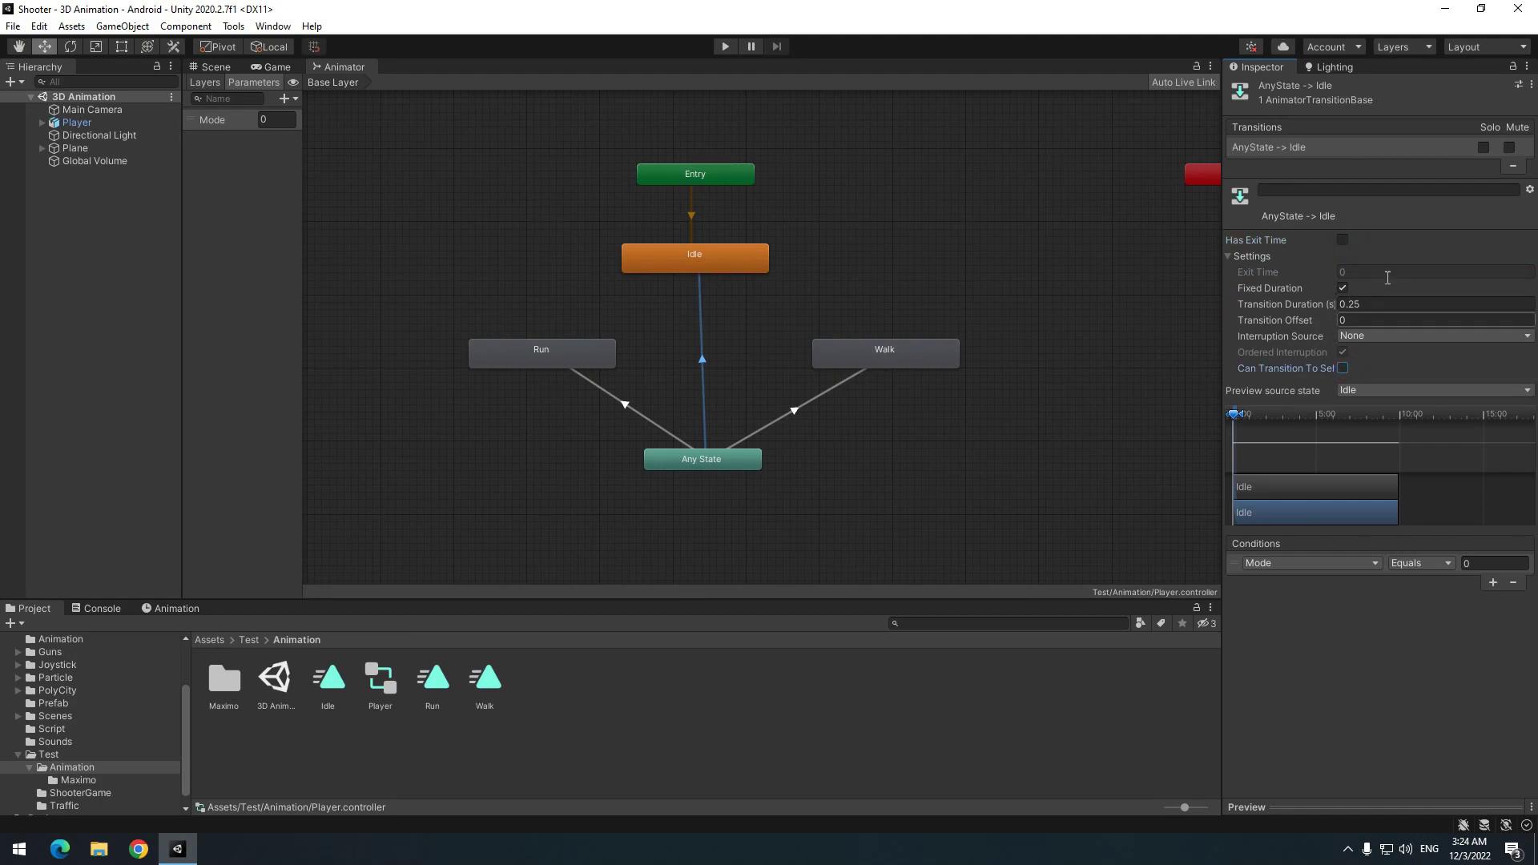
Give the Any State→Walk transition the condition Mode Equals 1
left_click(799, 416)
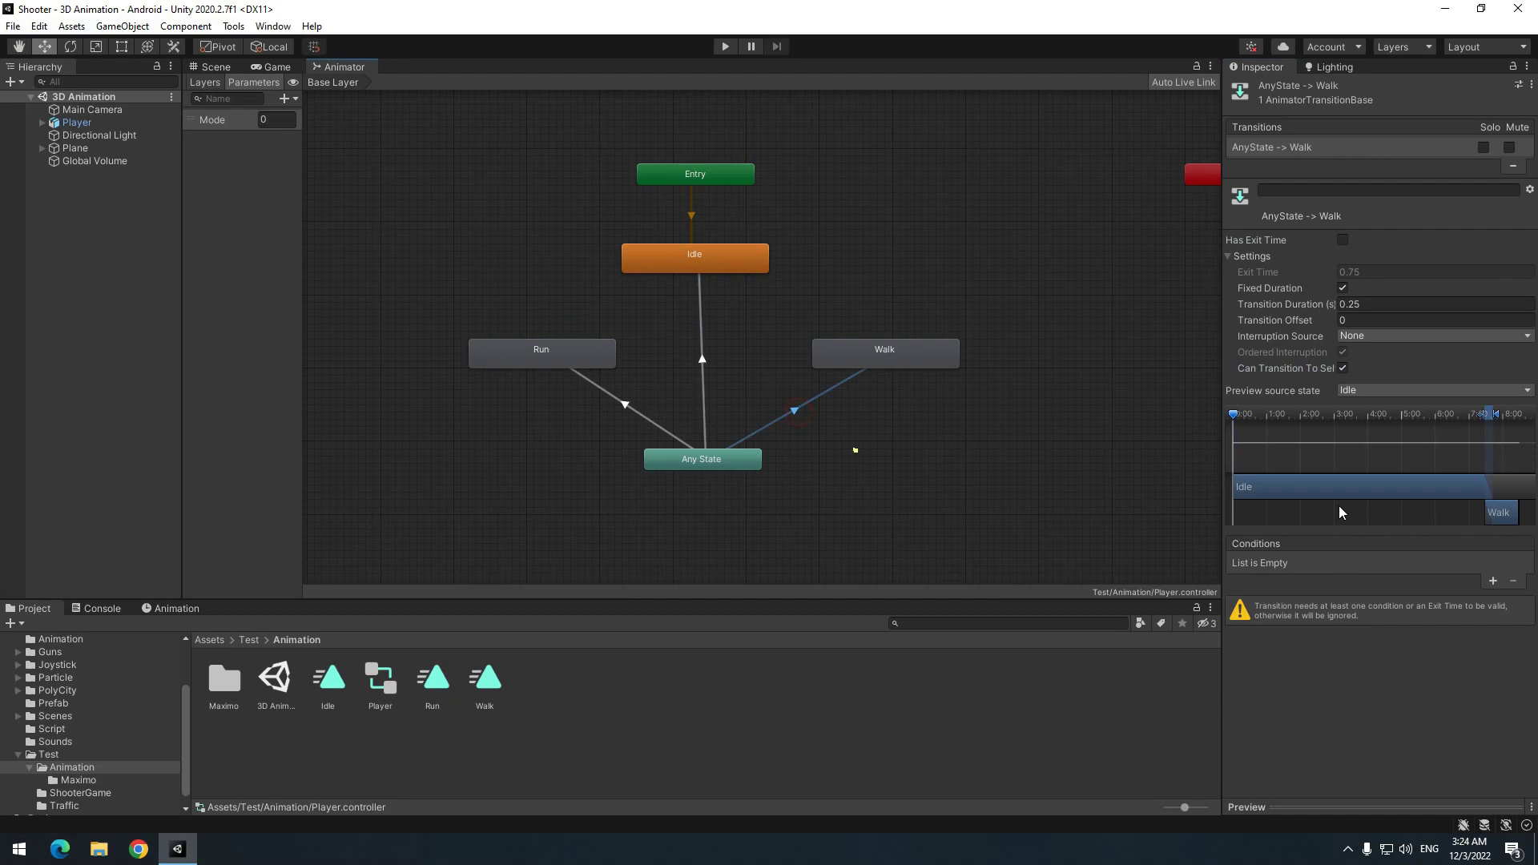
left_click(1493, 583)
left_click(1422, 564)
left_click(1411, 616)
left_click(1477, 563)
type("1")
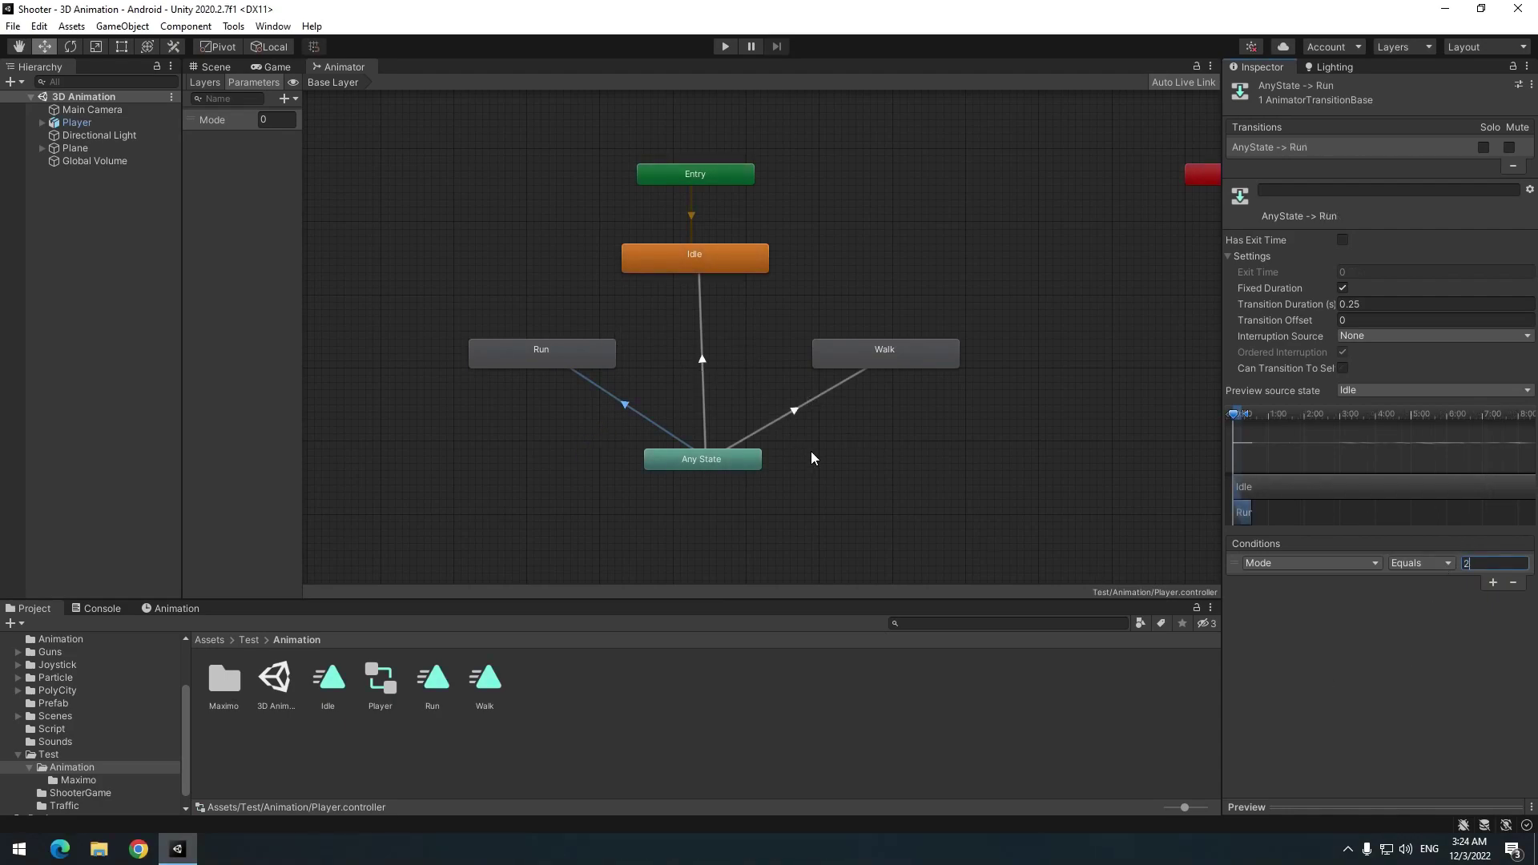
Dock the state graph at the bottom, enter Play mode, and set Mode to 1 then 2
left_click(587, 464)
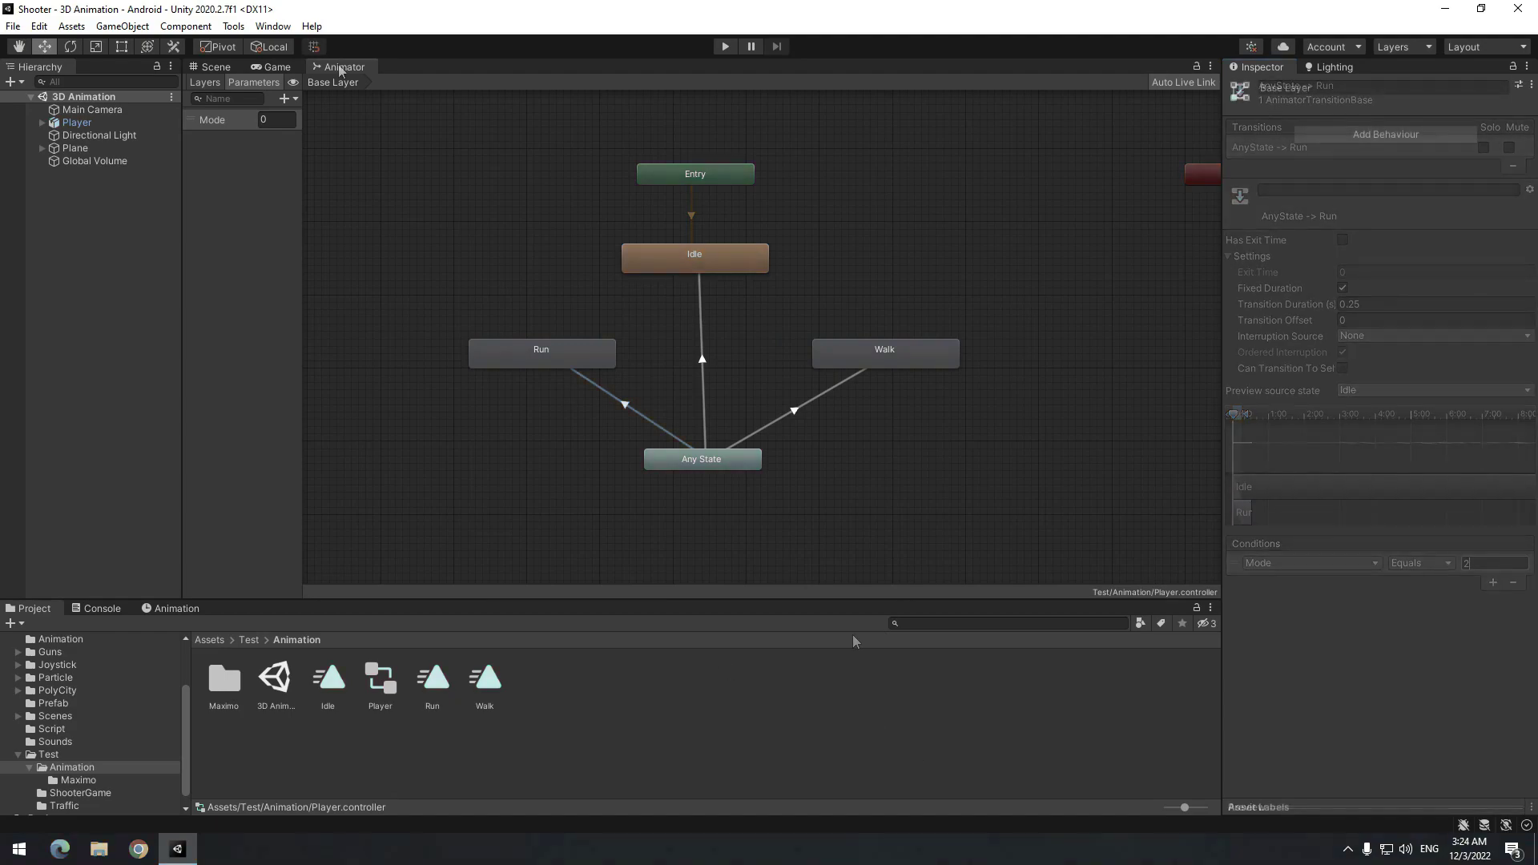
left_click_drag(341, 69, 252, 609)
key("ctrl+p")
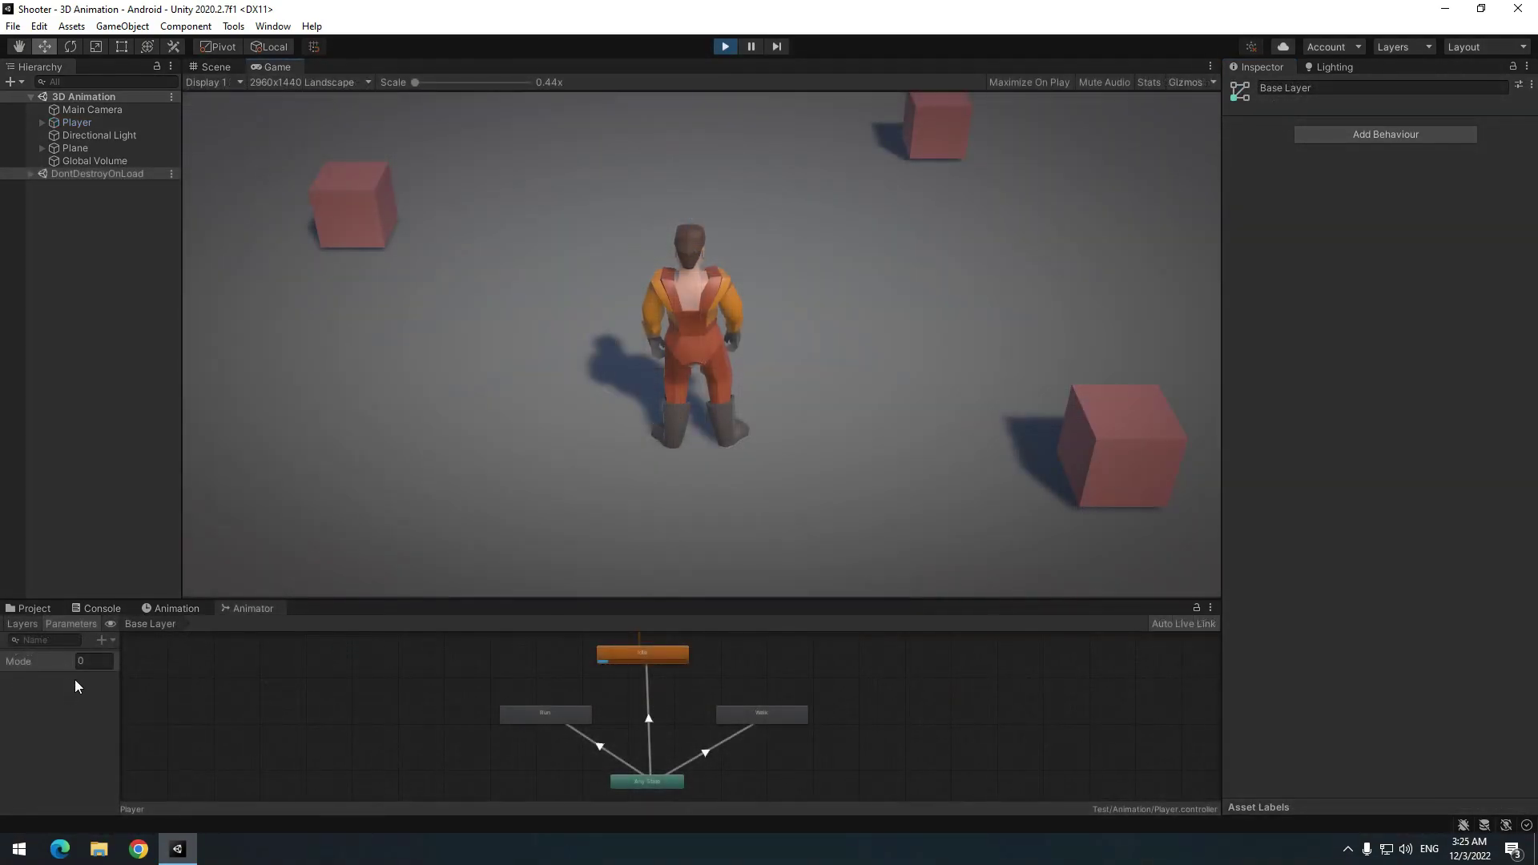
left_click(90, 666)
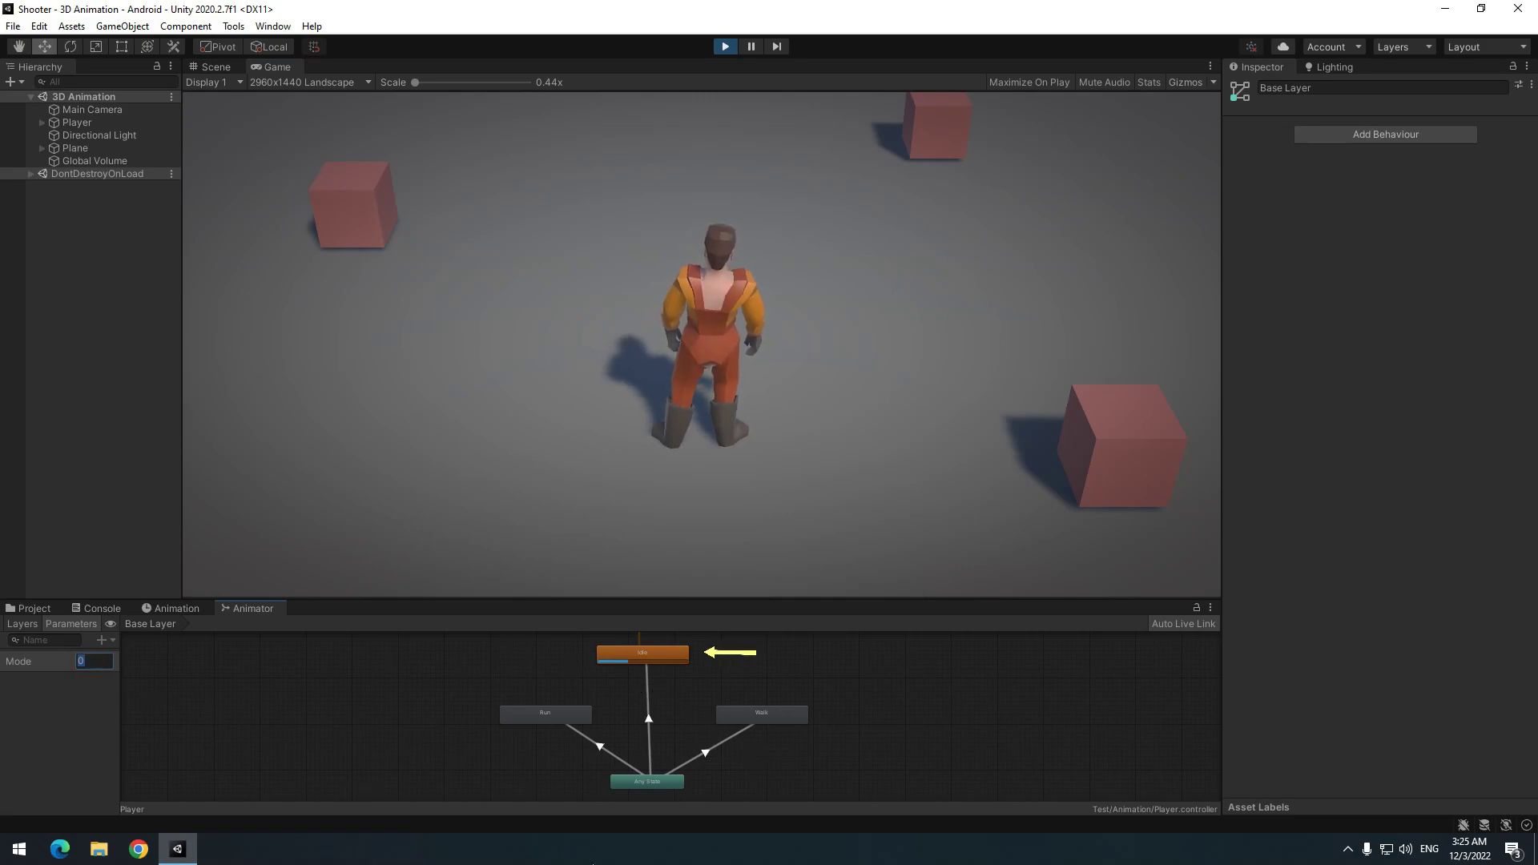
type("1")
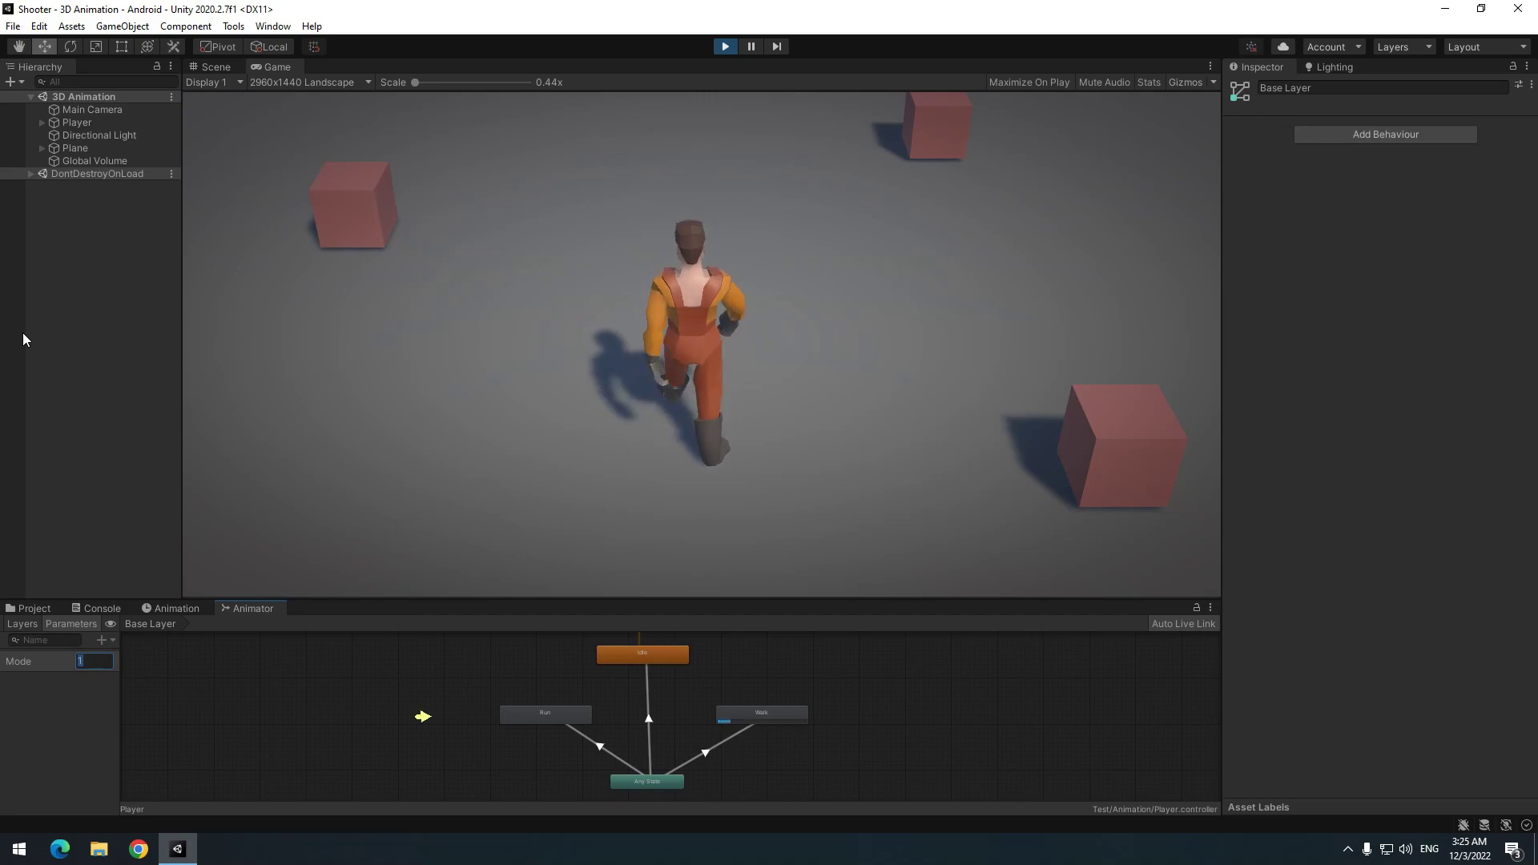
type("2")
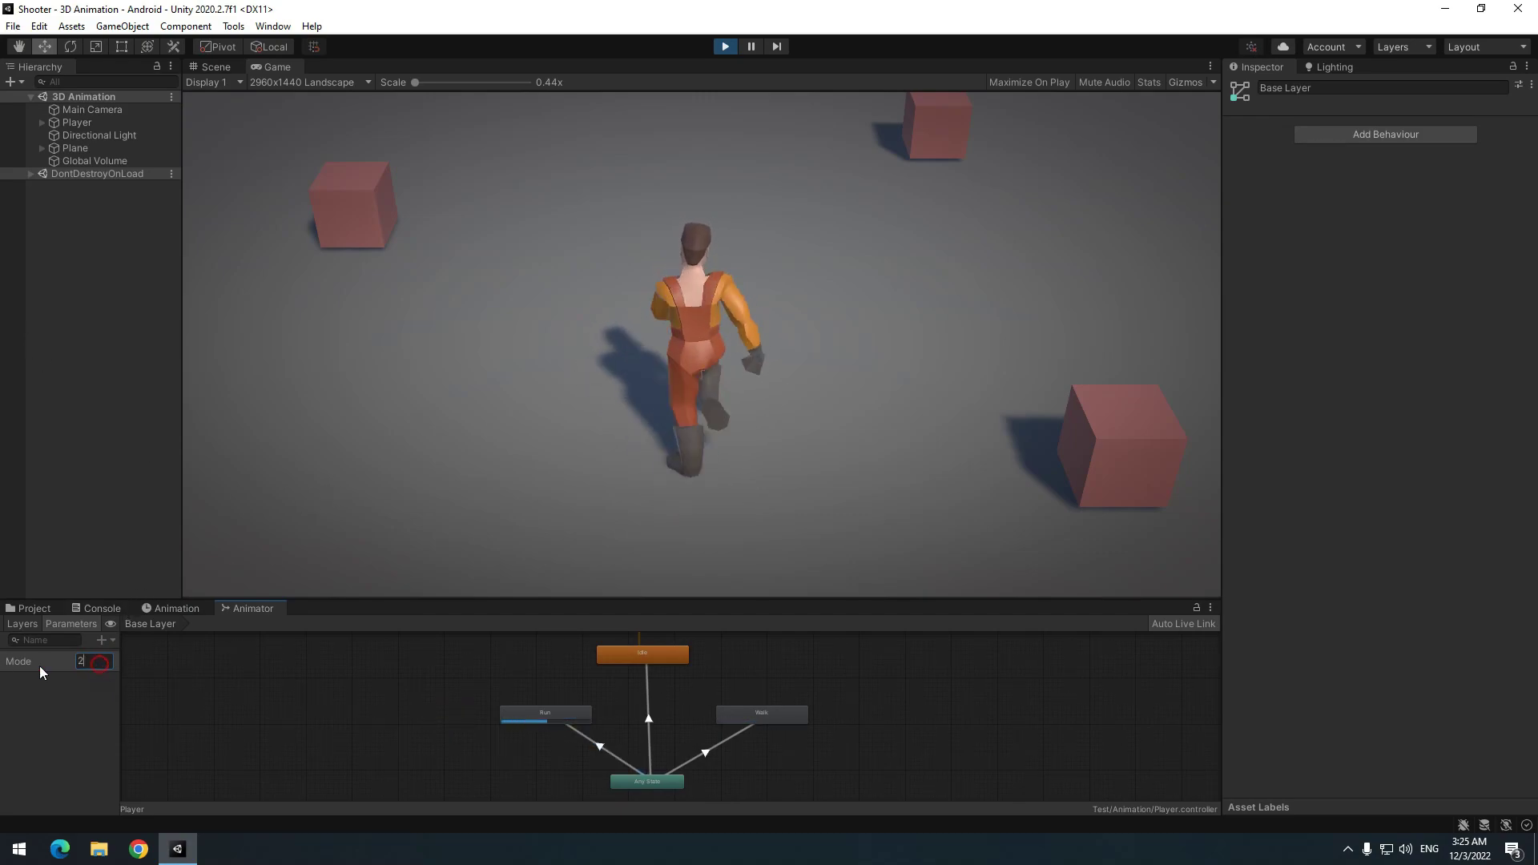
type("0")
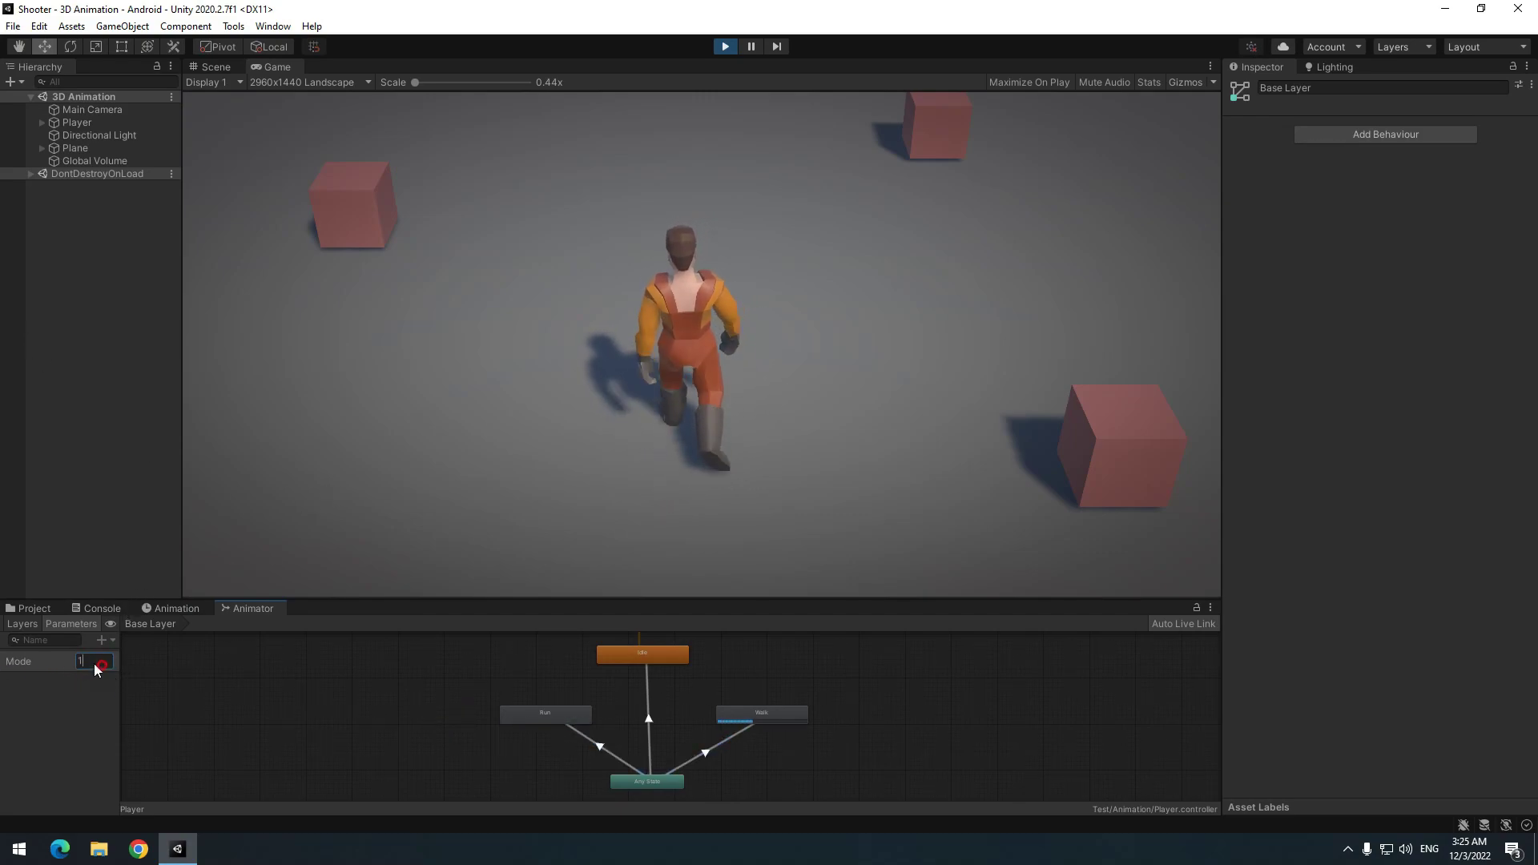
type("2")
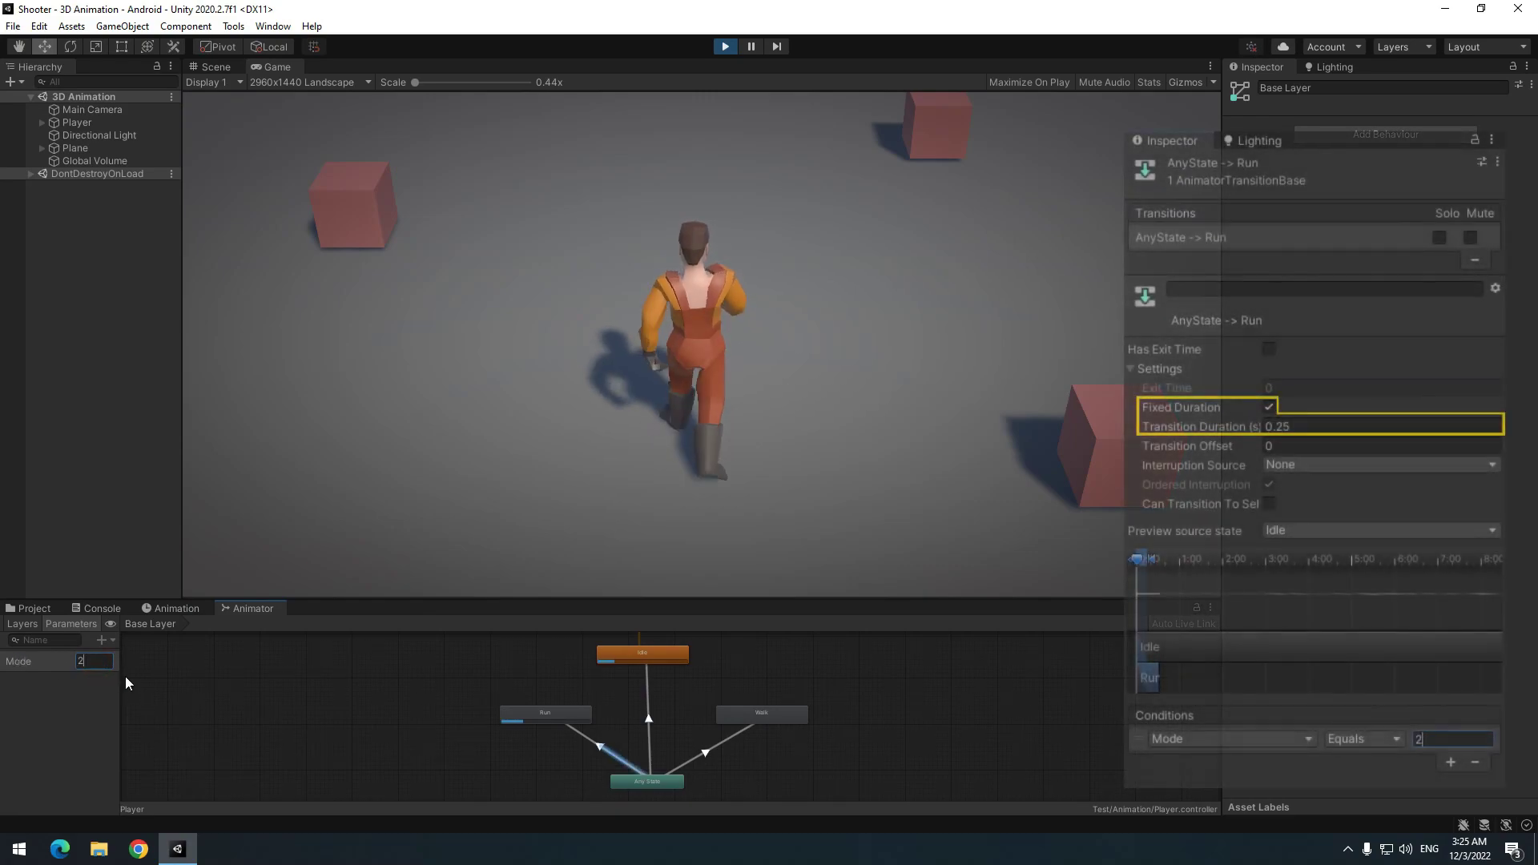
type("1")
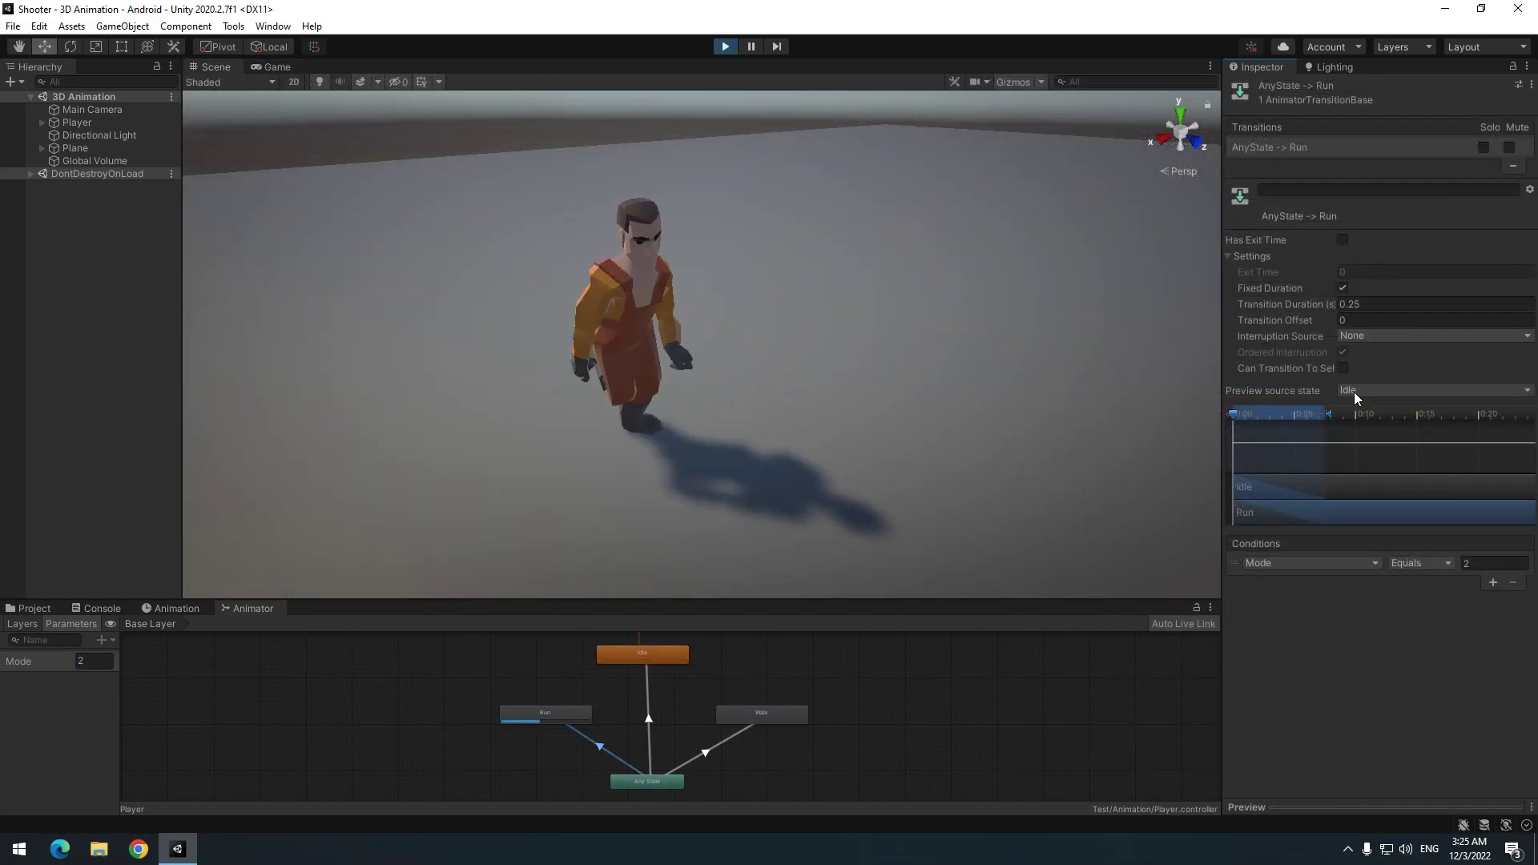
type("0")
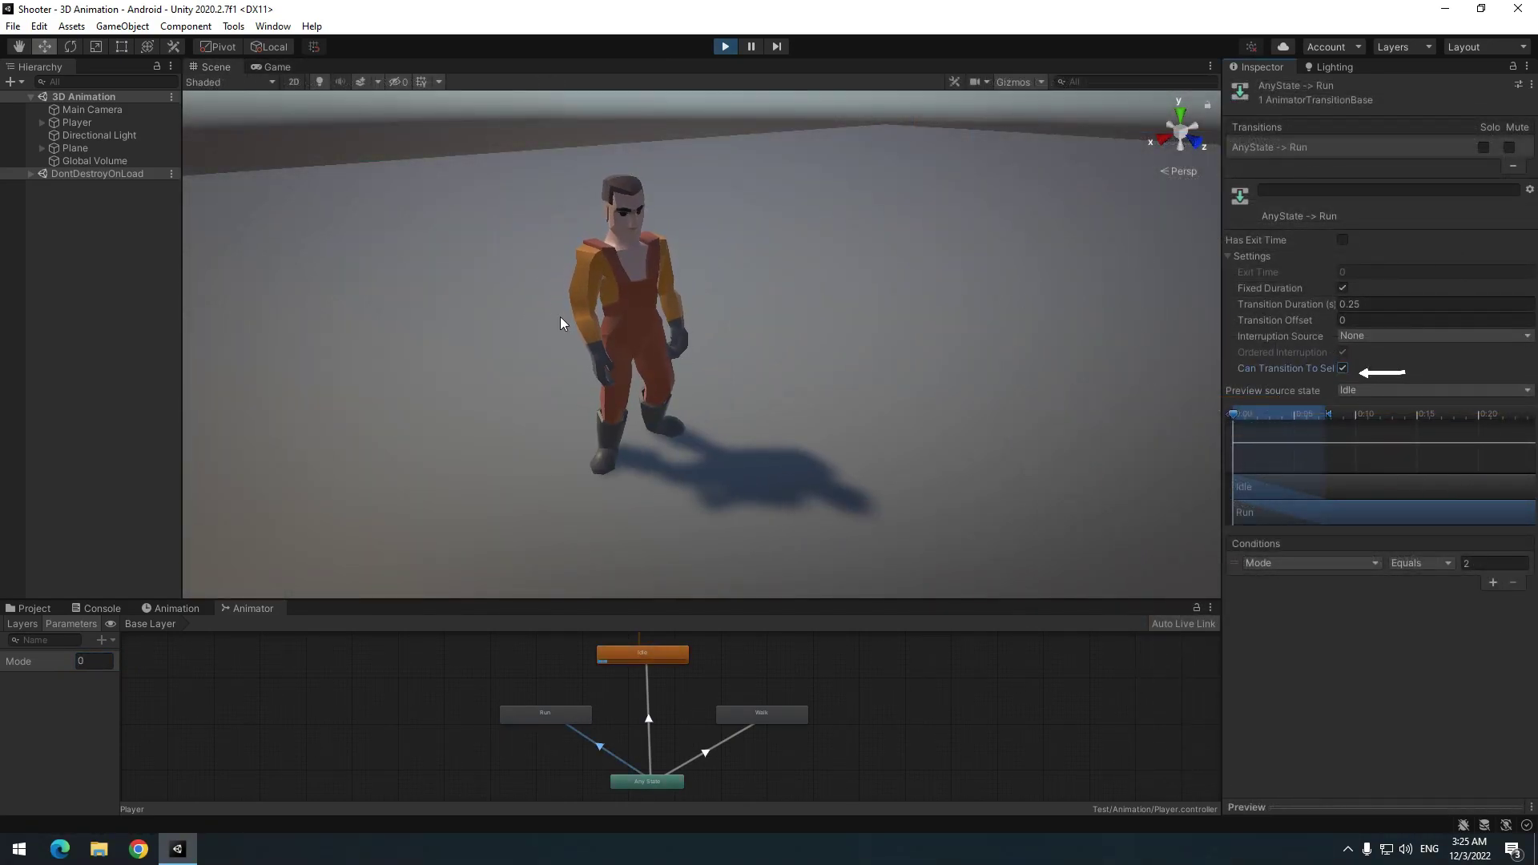
Turn off Can Transition To Self on Any State→Run and set Exit Time 0.5
left_click(87, 661)
type("2")
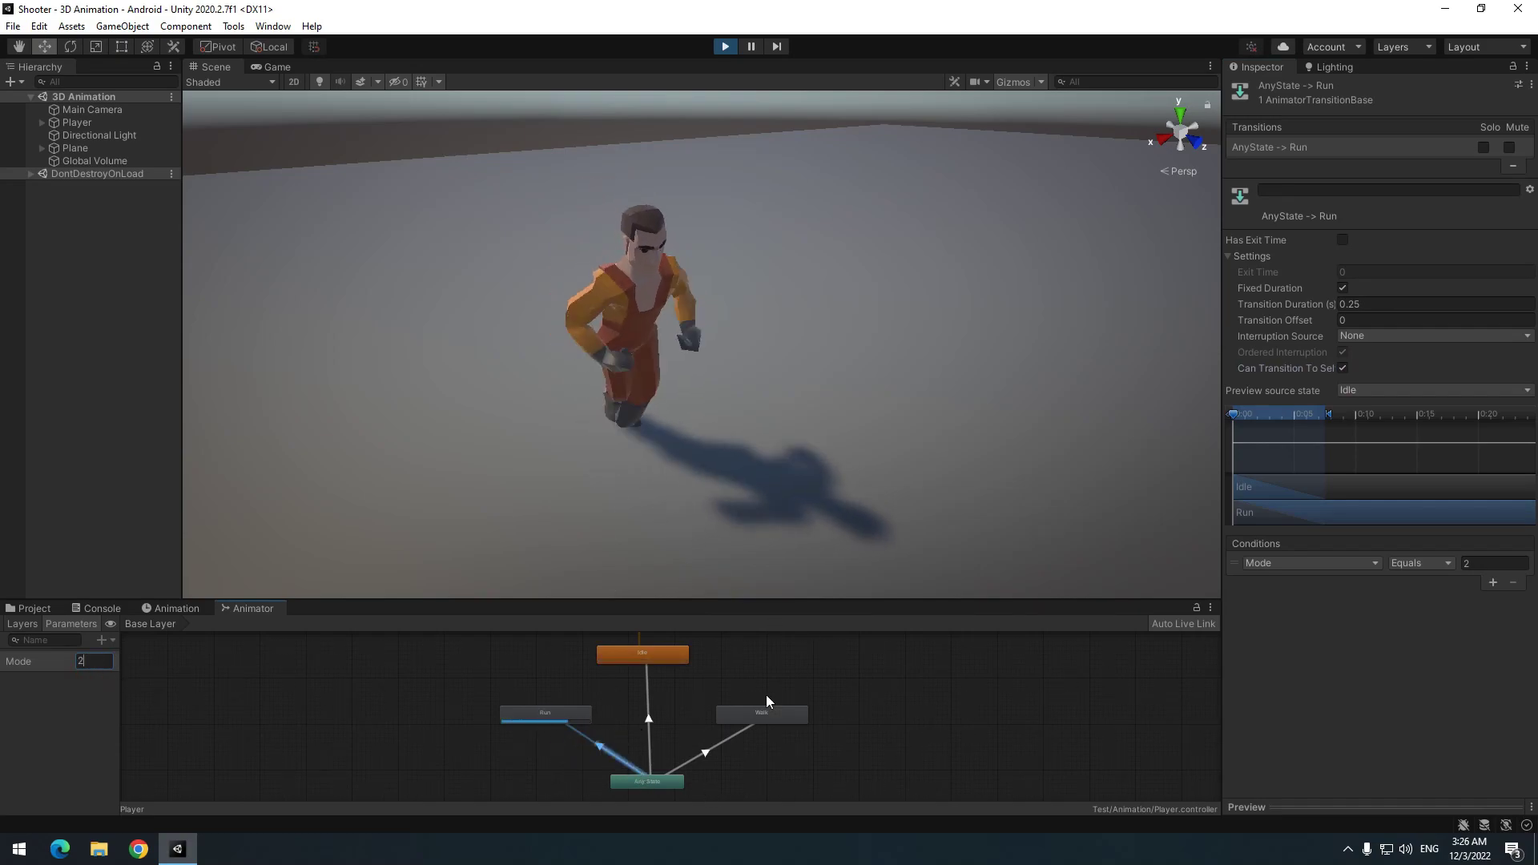
left_click(1342, 369)
left_click(1343, 240)
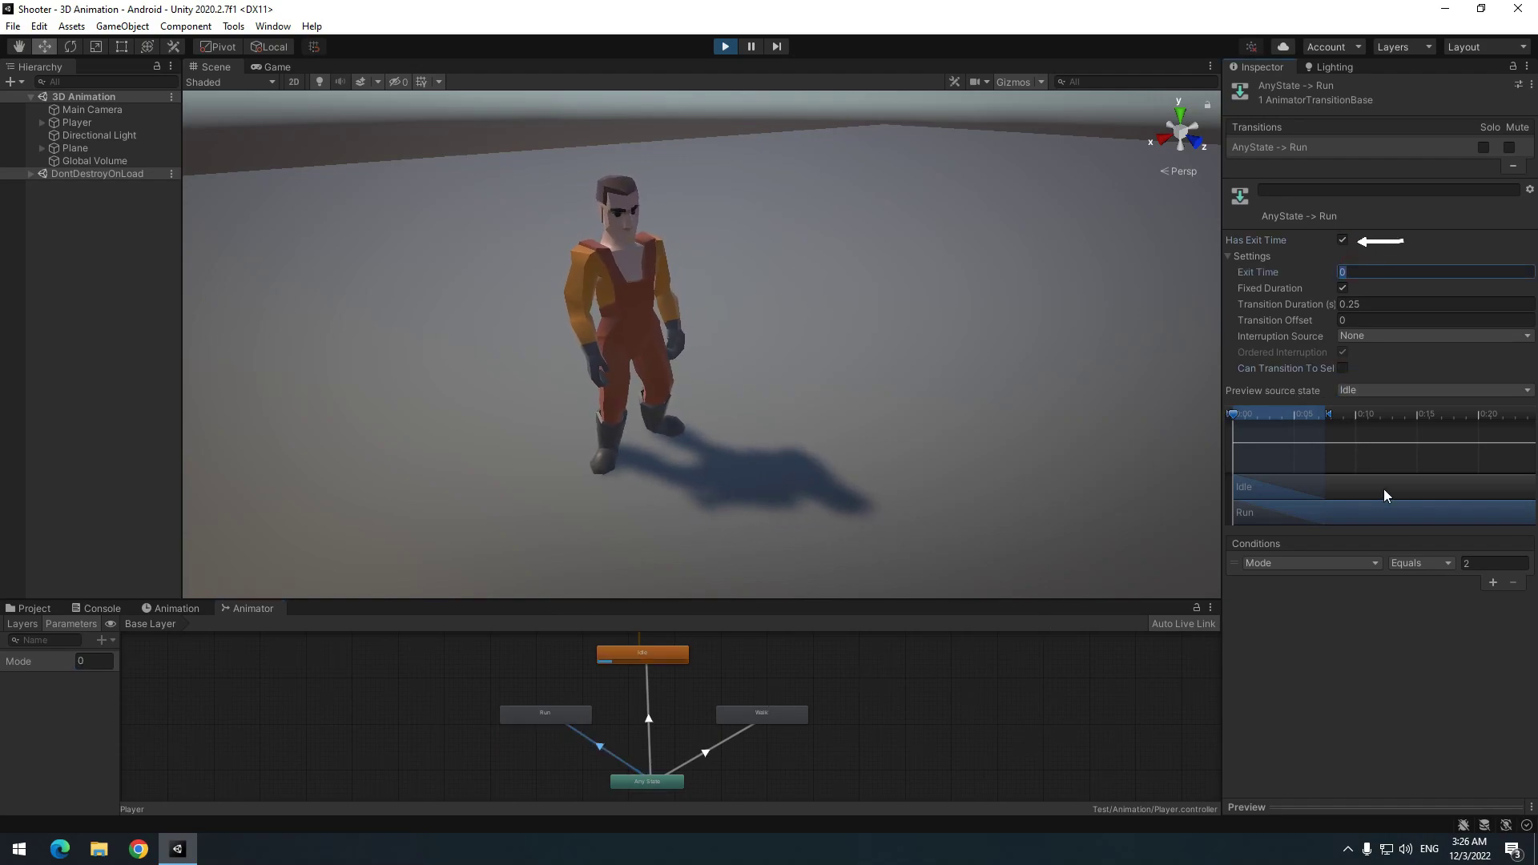
type(".5")
left_click(1406, 681)
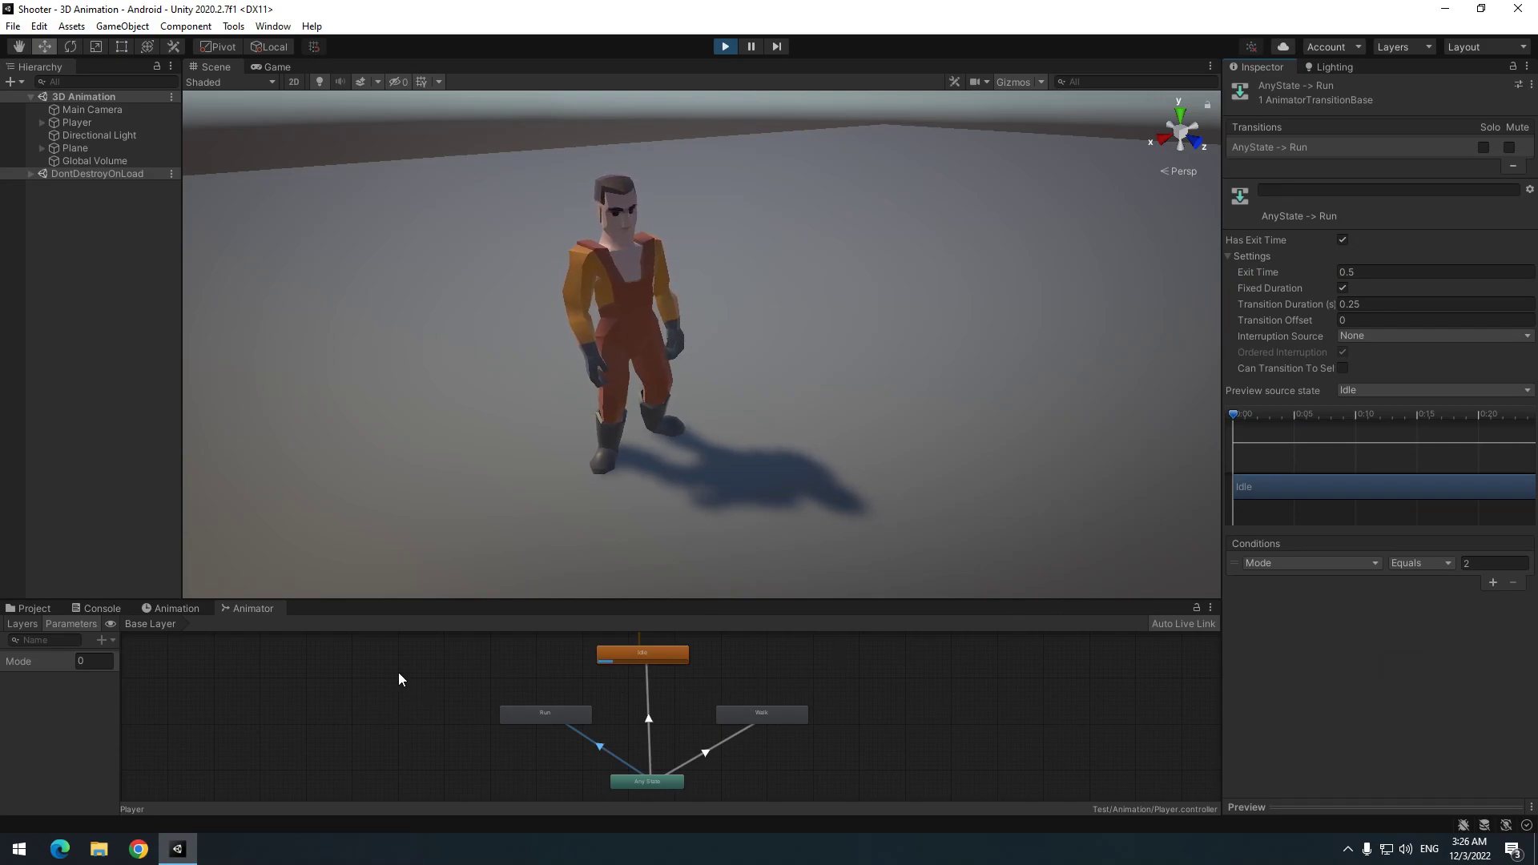
left_click(85, 662)
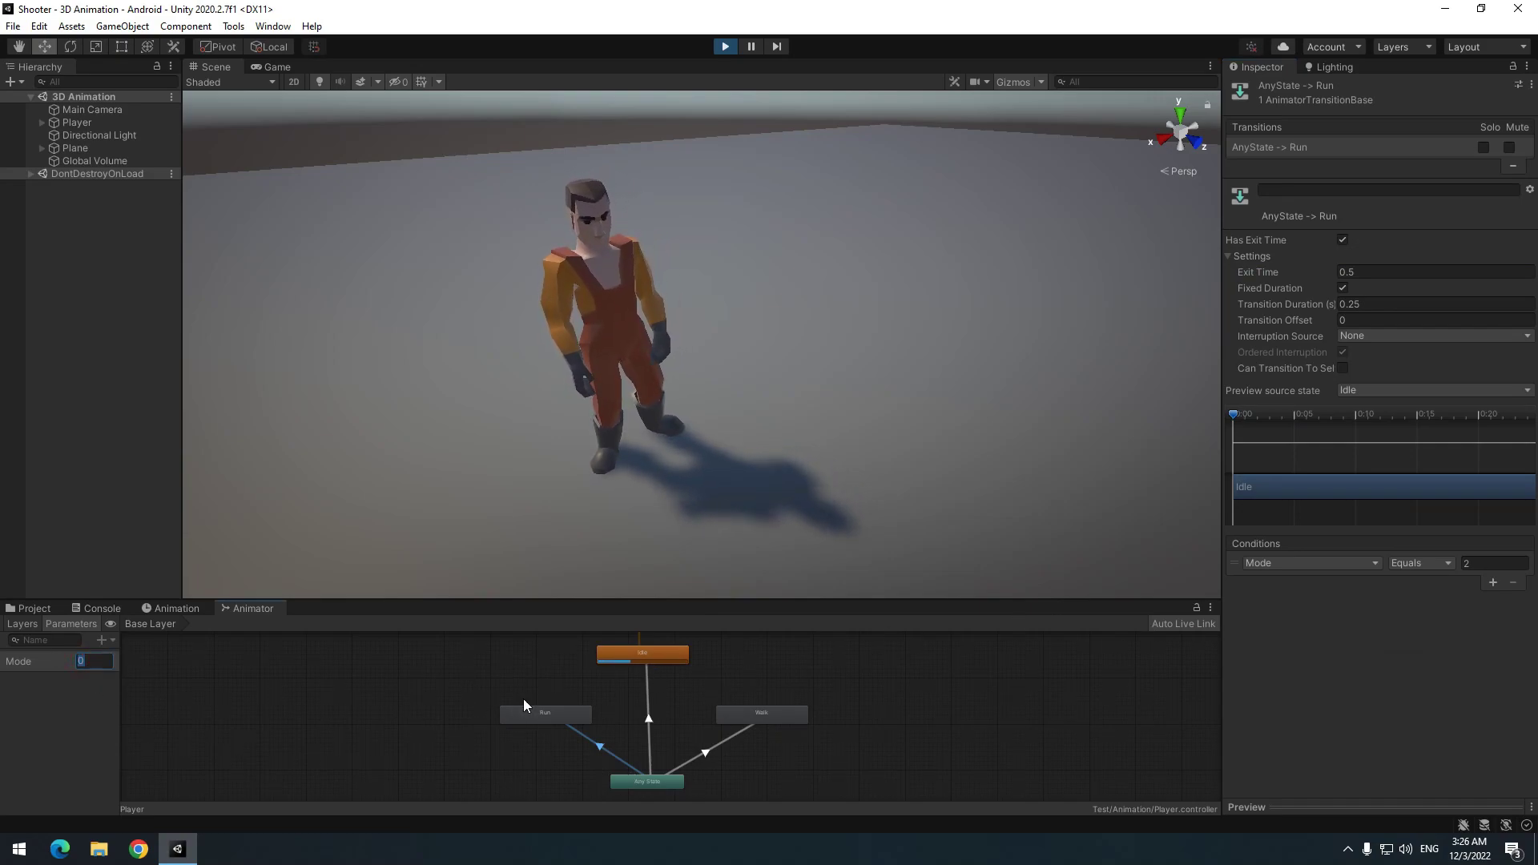
type("2")
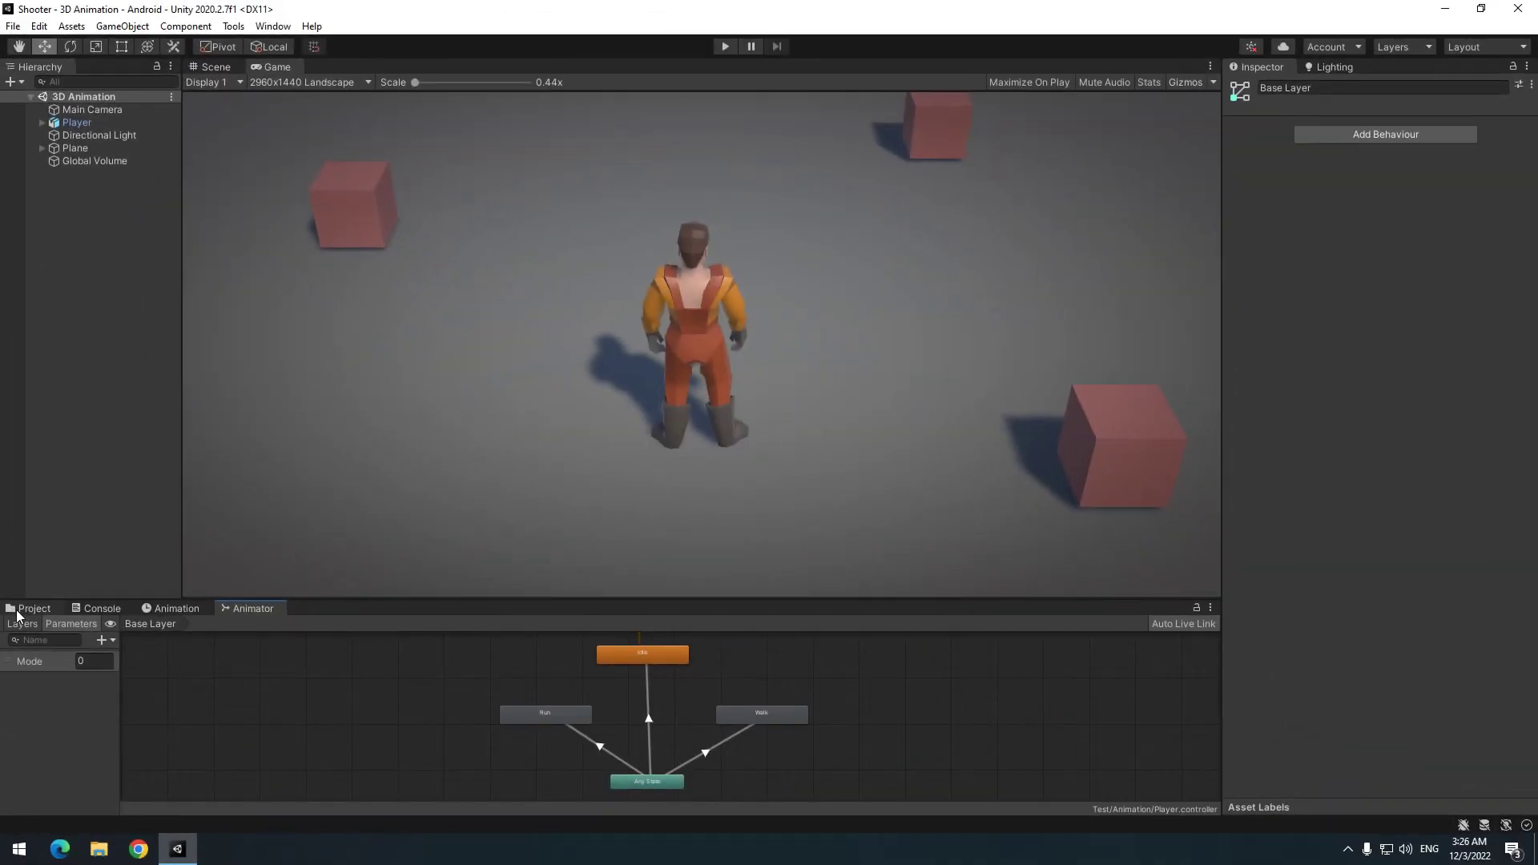
Create a new AnimationManager C# script in the Animation folder
left_click(27, 608)
right_click(696, 746)
mouse_move(770, 311)
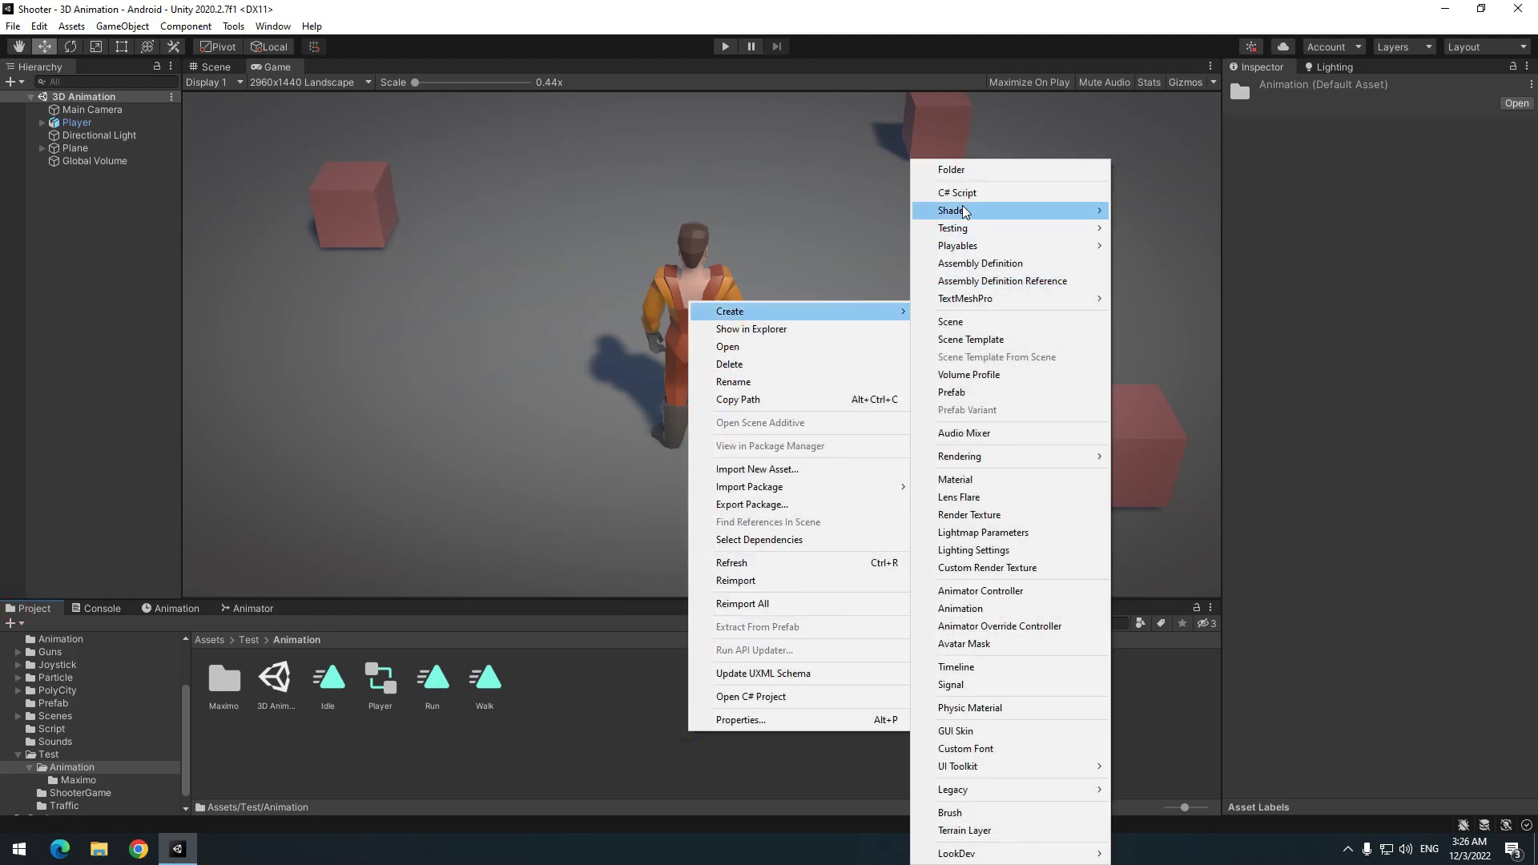
left_click(957, 193)
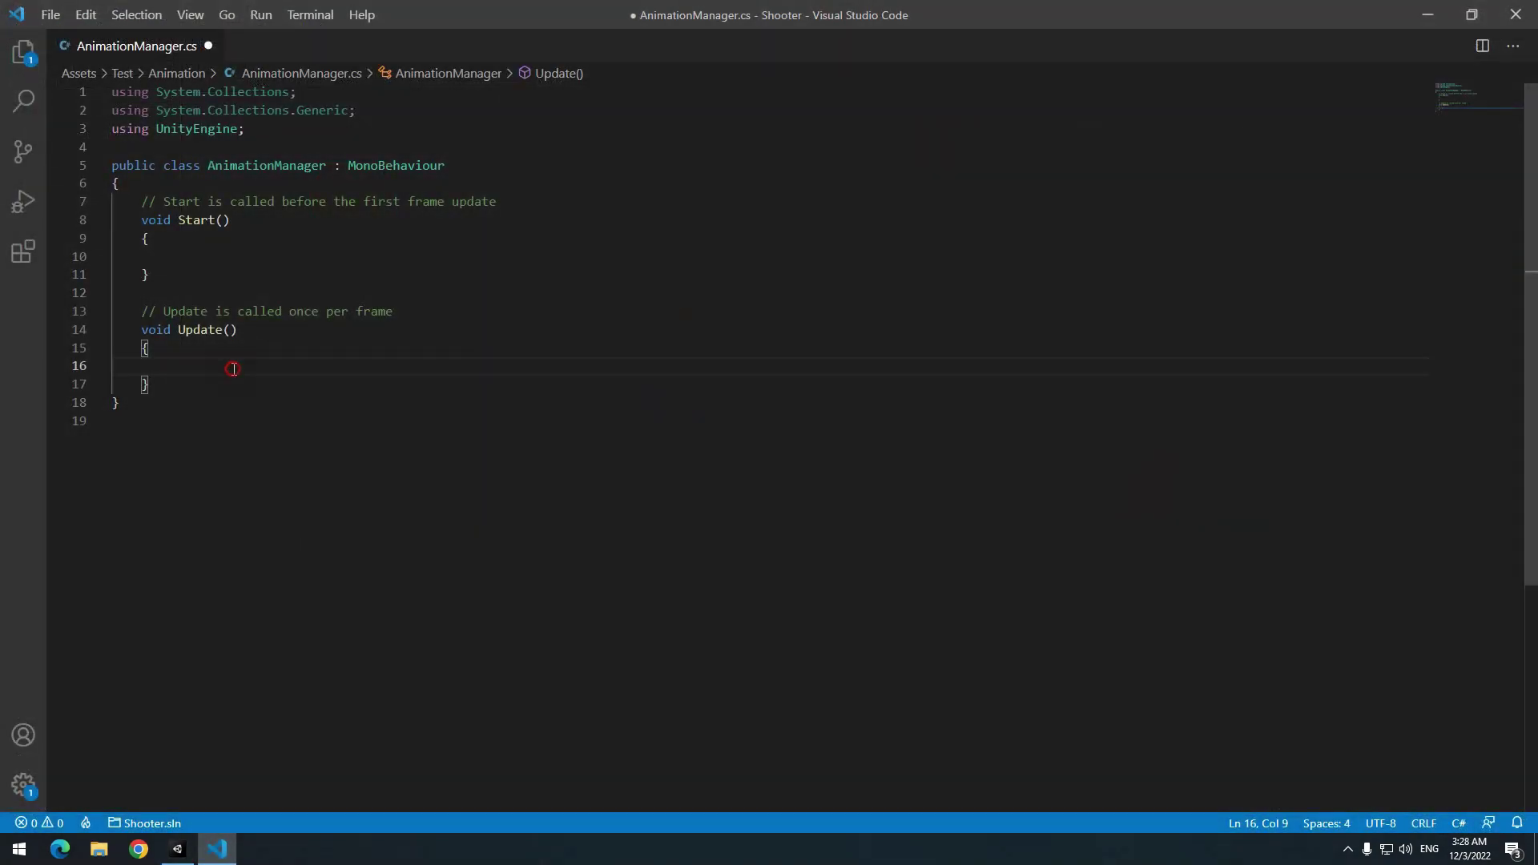
type("if(){ }in")
Write the if W / else if Space / else branch structure in Update()
key("Tab")
type(".getk")
key("Tab")
type(".")
type("(KeyCode.W")
left_click(423, 414)
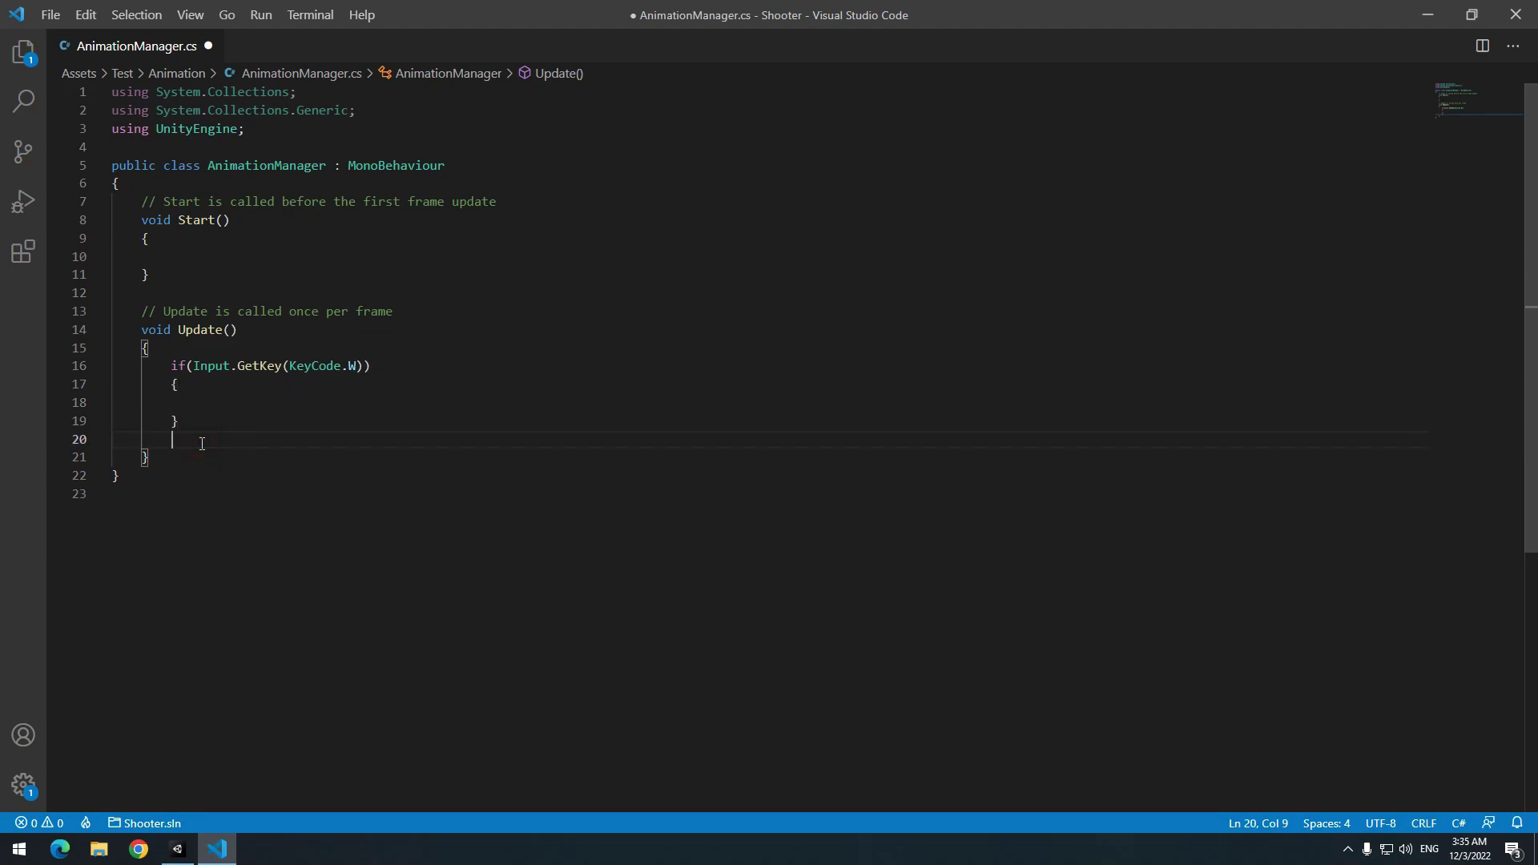
type("else")
key("Escape")
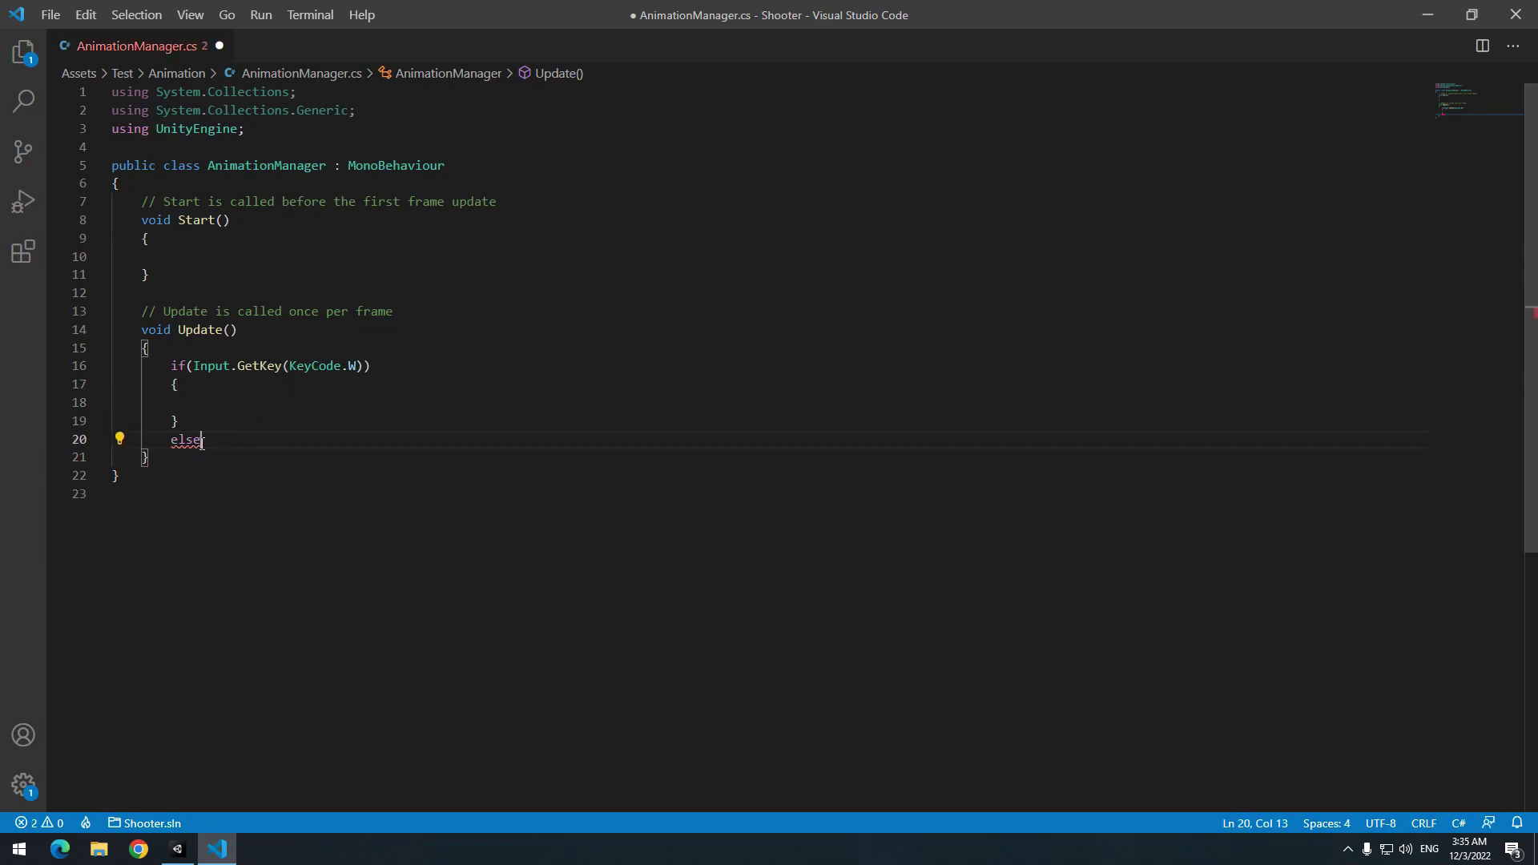
type(" if(Input.GetKey(KeyCode.Space")
key("Escape")
key("End")
key("Return")
type("{")
key("Down")
key("Return")
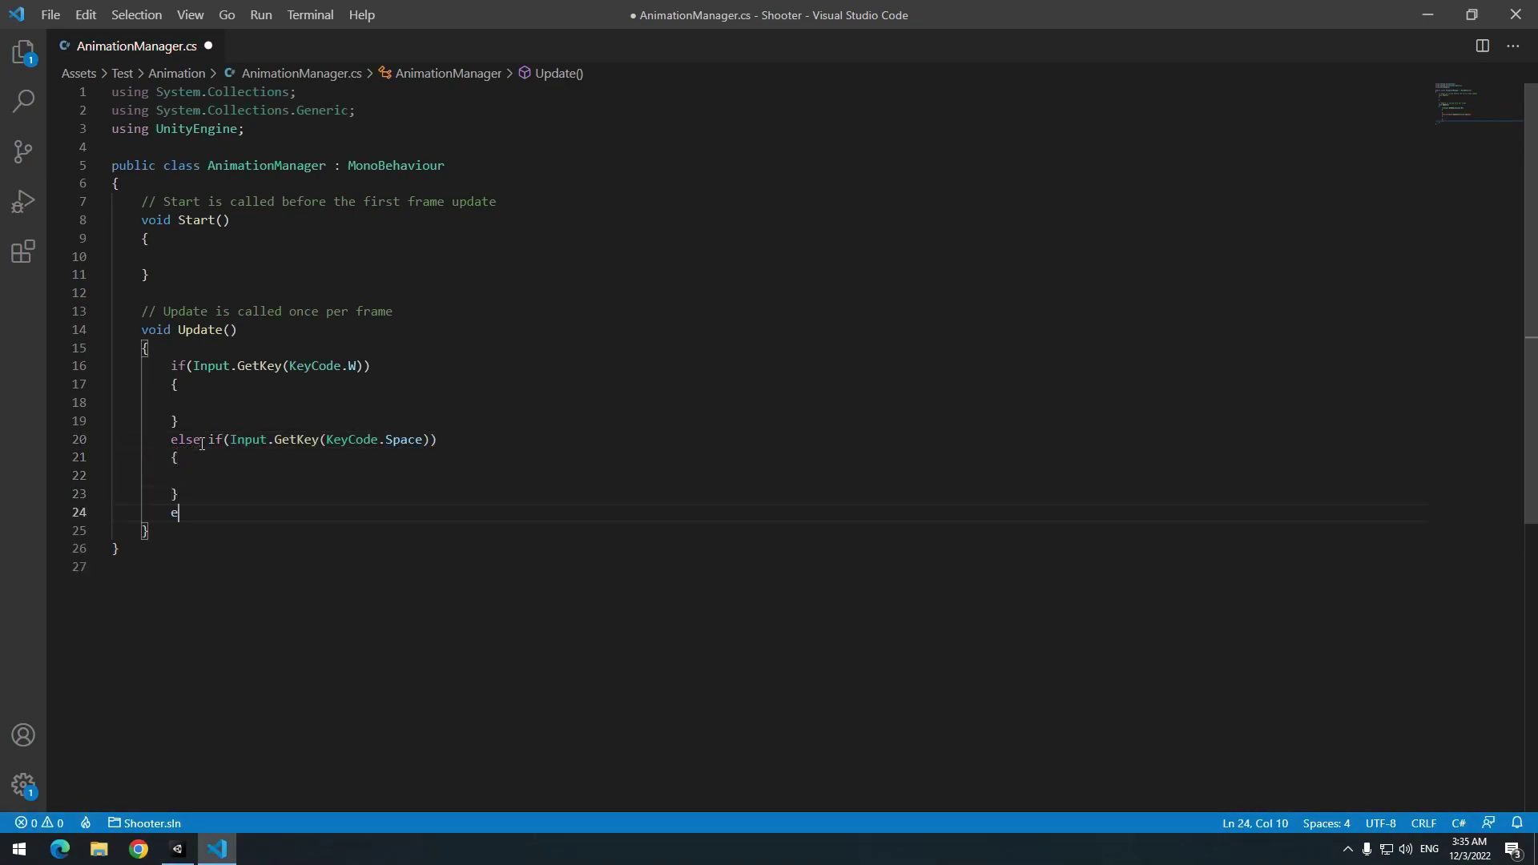
type("lse")
key("Escape")
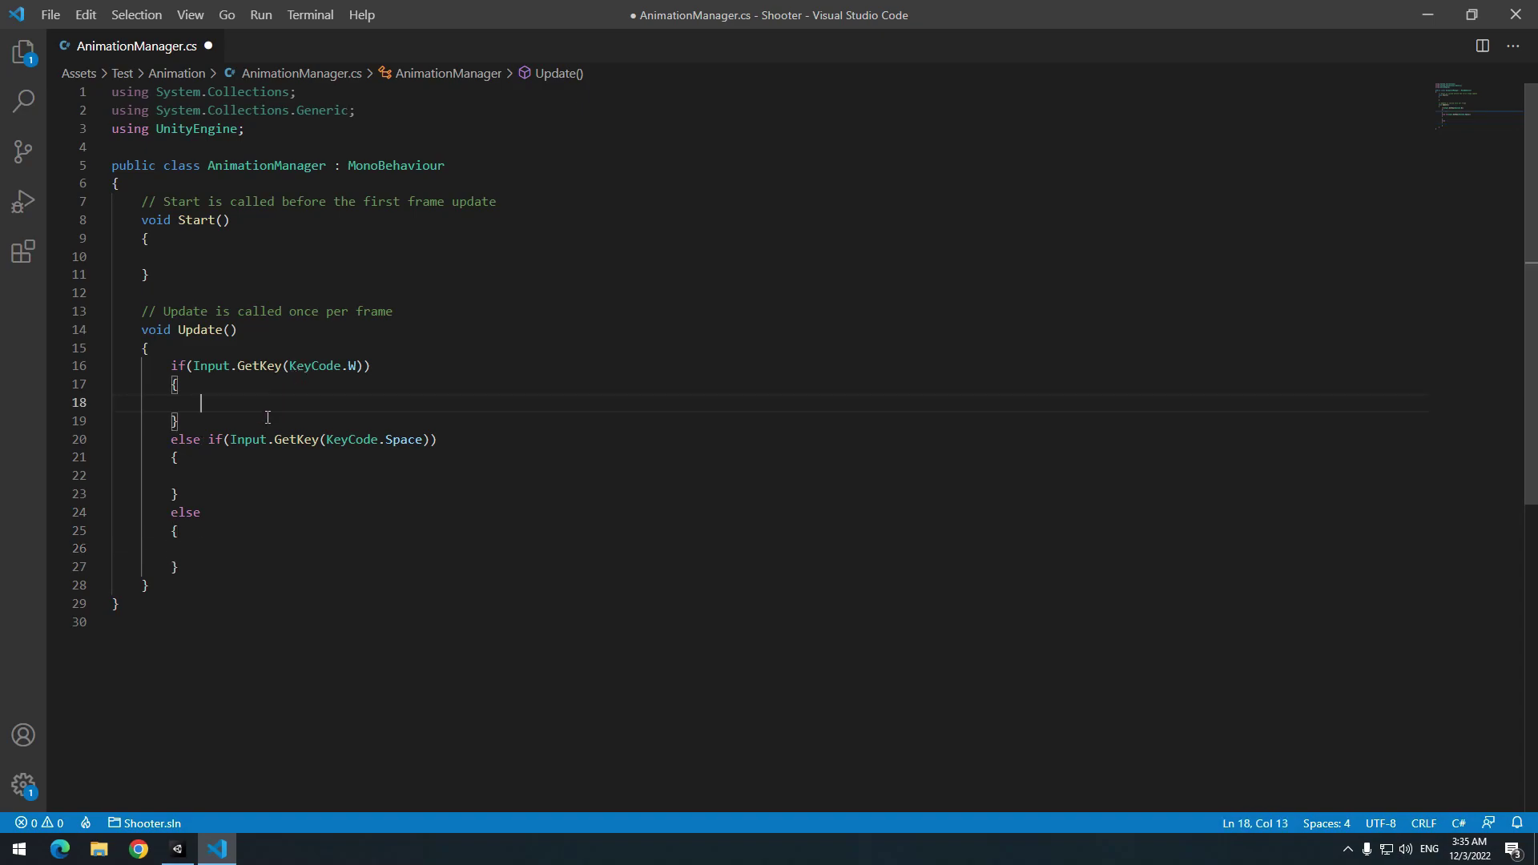
type("get")
Add the SetInteger("Mode", 1) line and paste it into the Space and else branches
key("Tab")
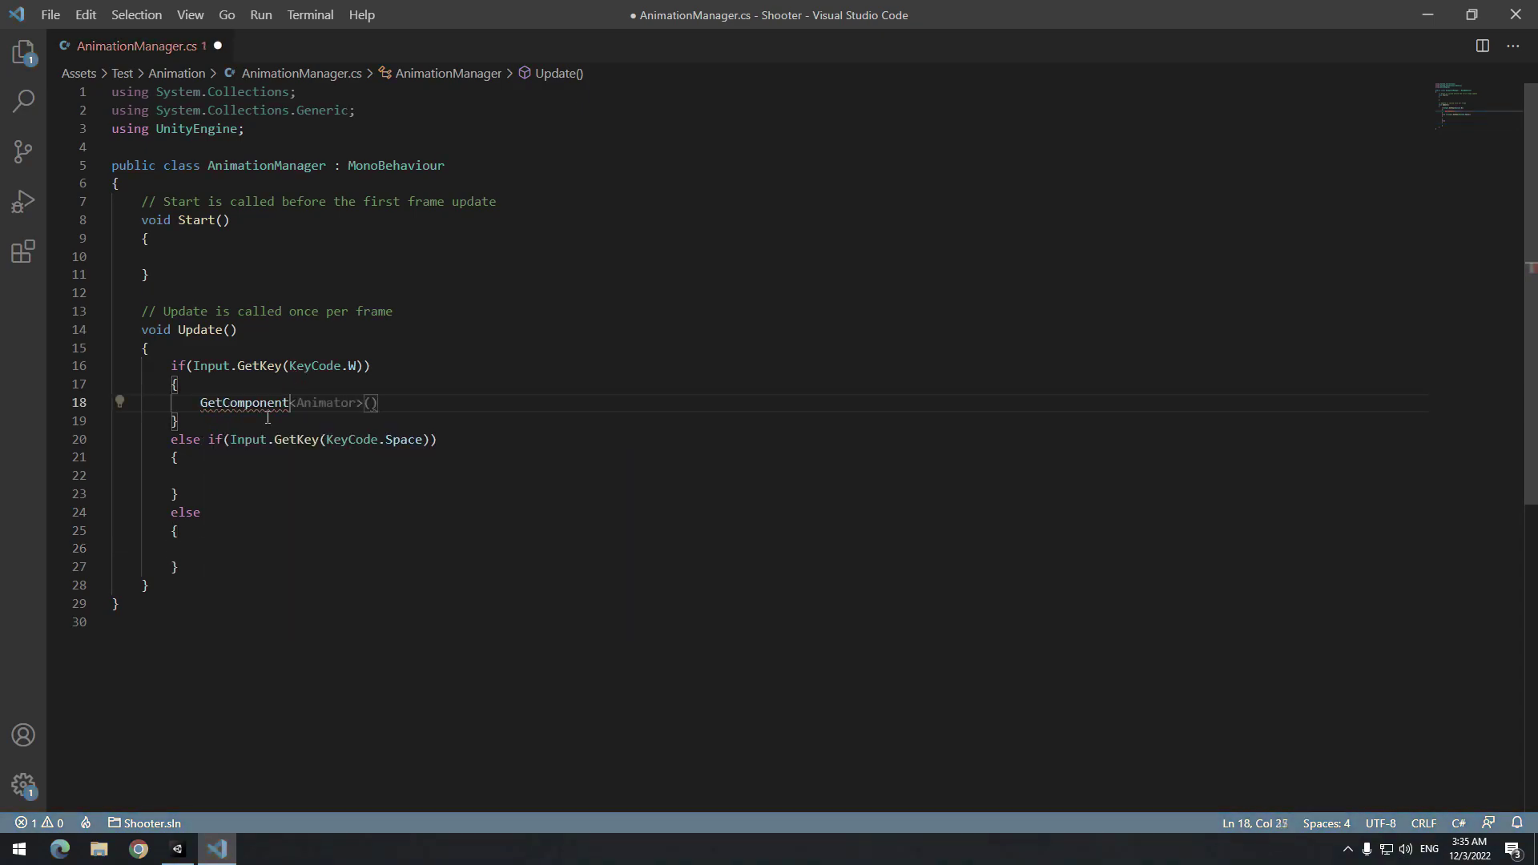
type("Animator>().se")
key("Tab")
type("(\"Mode\" , 1);")
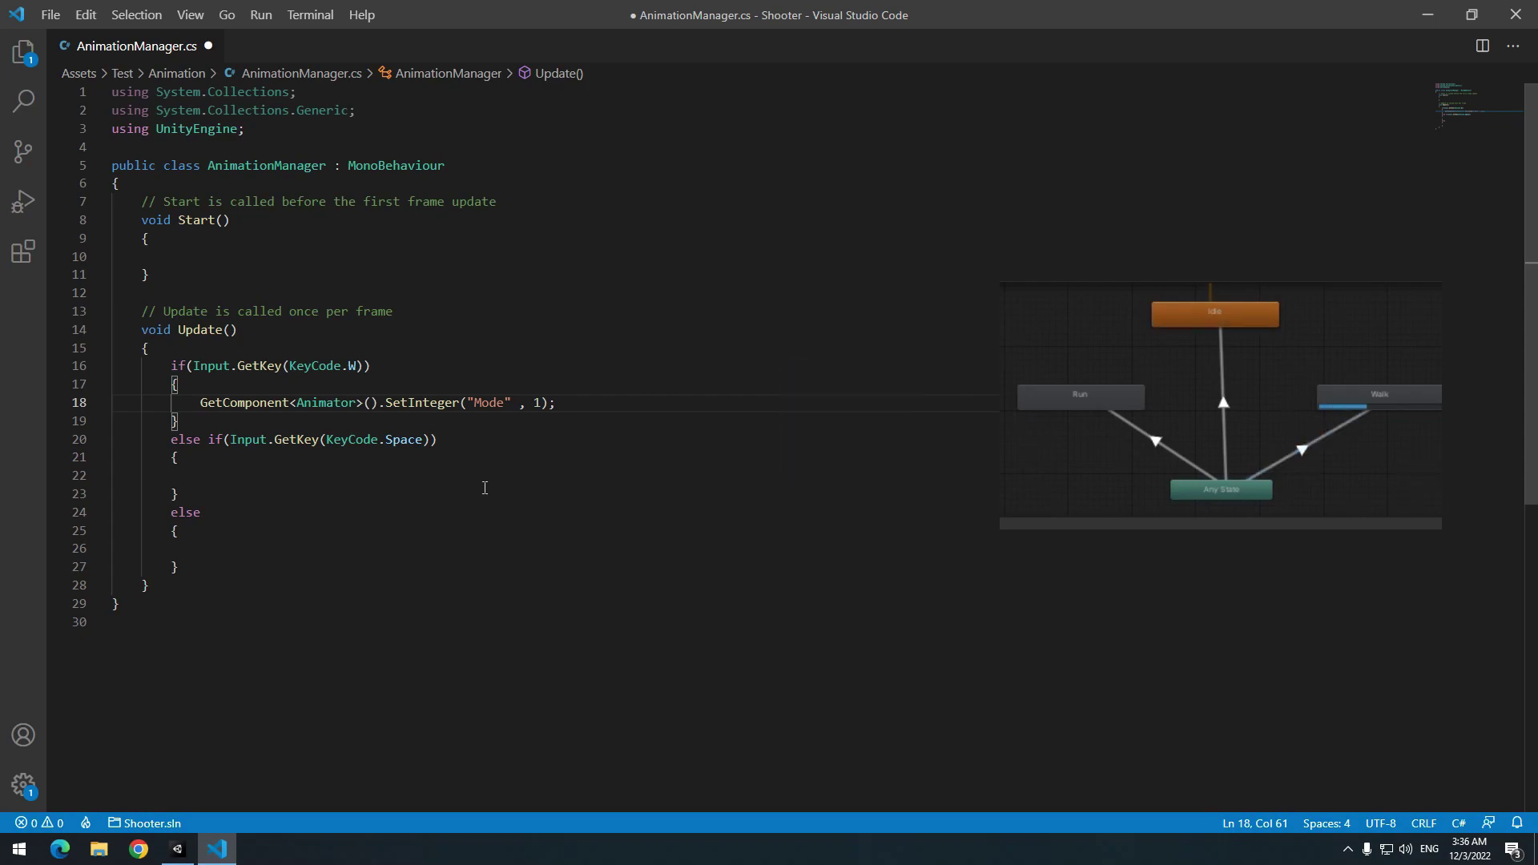
left_click(485, 487)
type("GetComponent<Animator>().SetInteger(\"Mode\" , 1);")
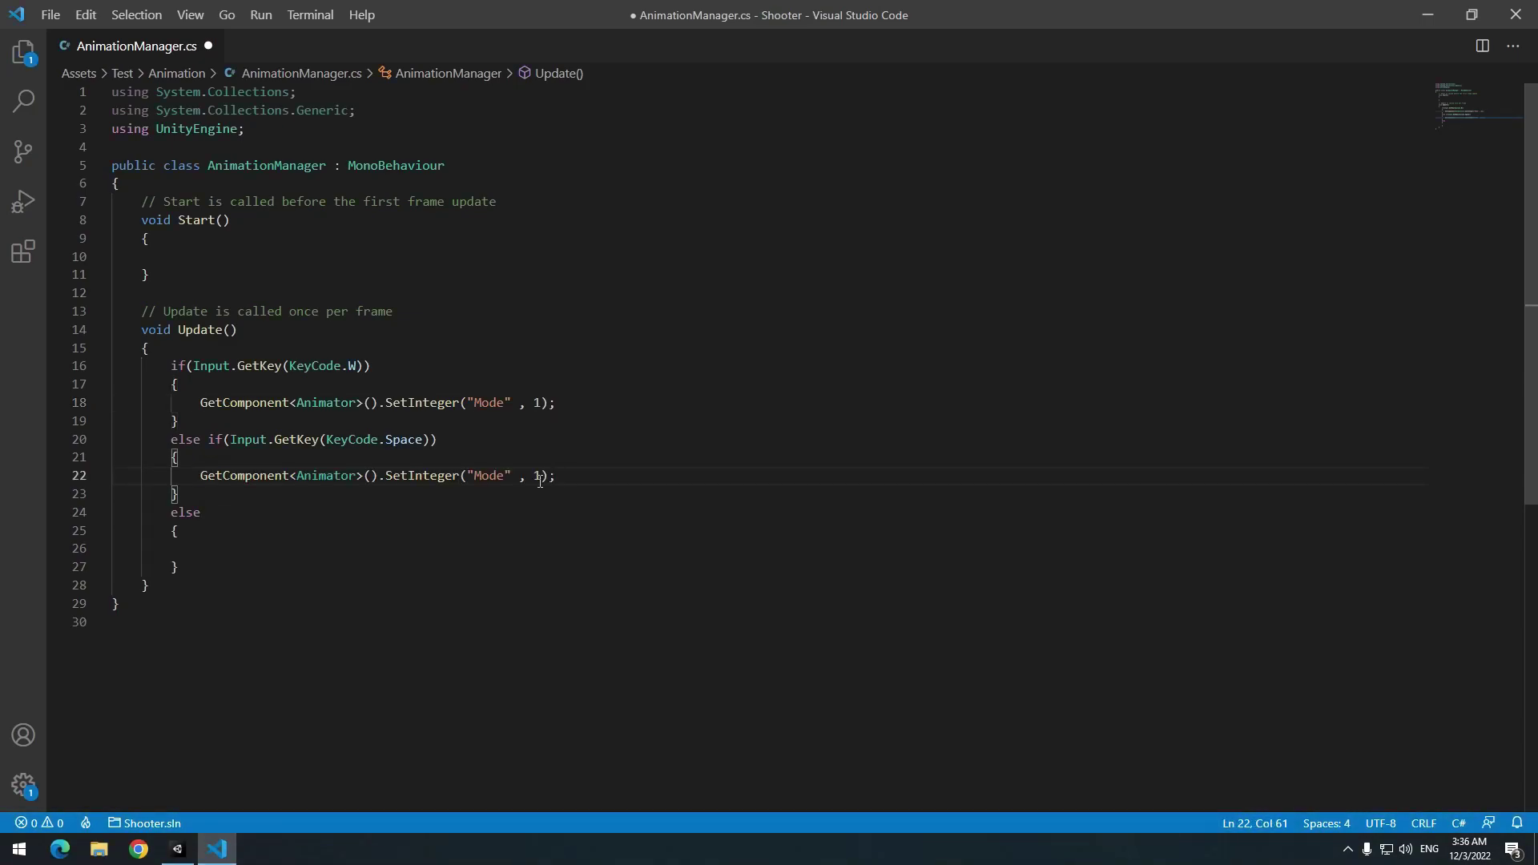
type("2")
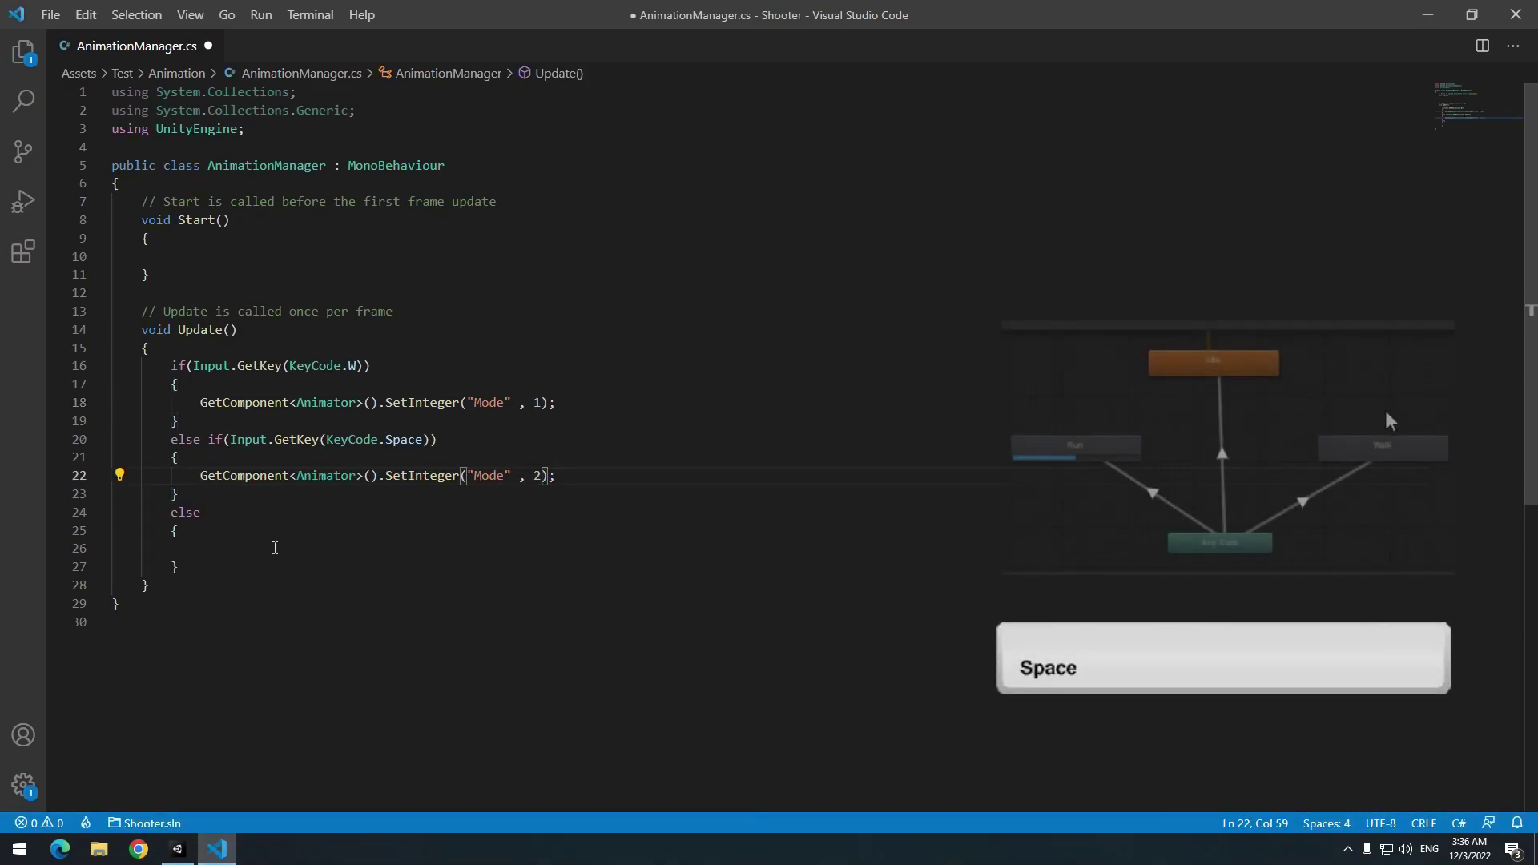
left_click(272, 552)
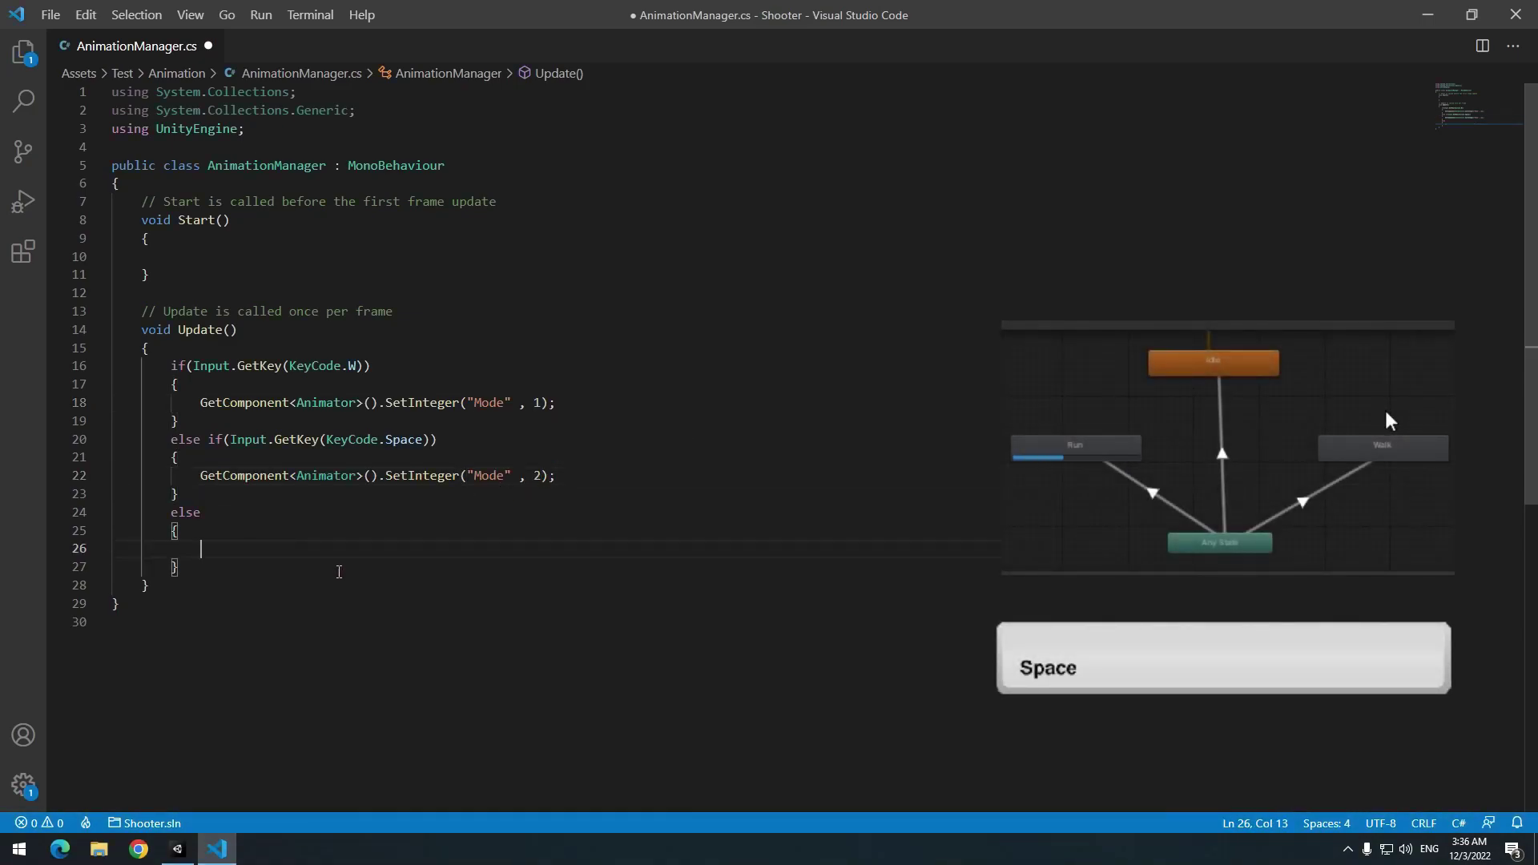
type("GetComponent<Animator>().SetInteger(\"Mode\" , 1);")
double_click(539, 549)
type("0")
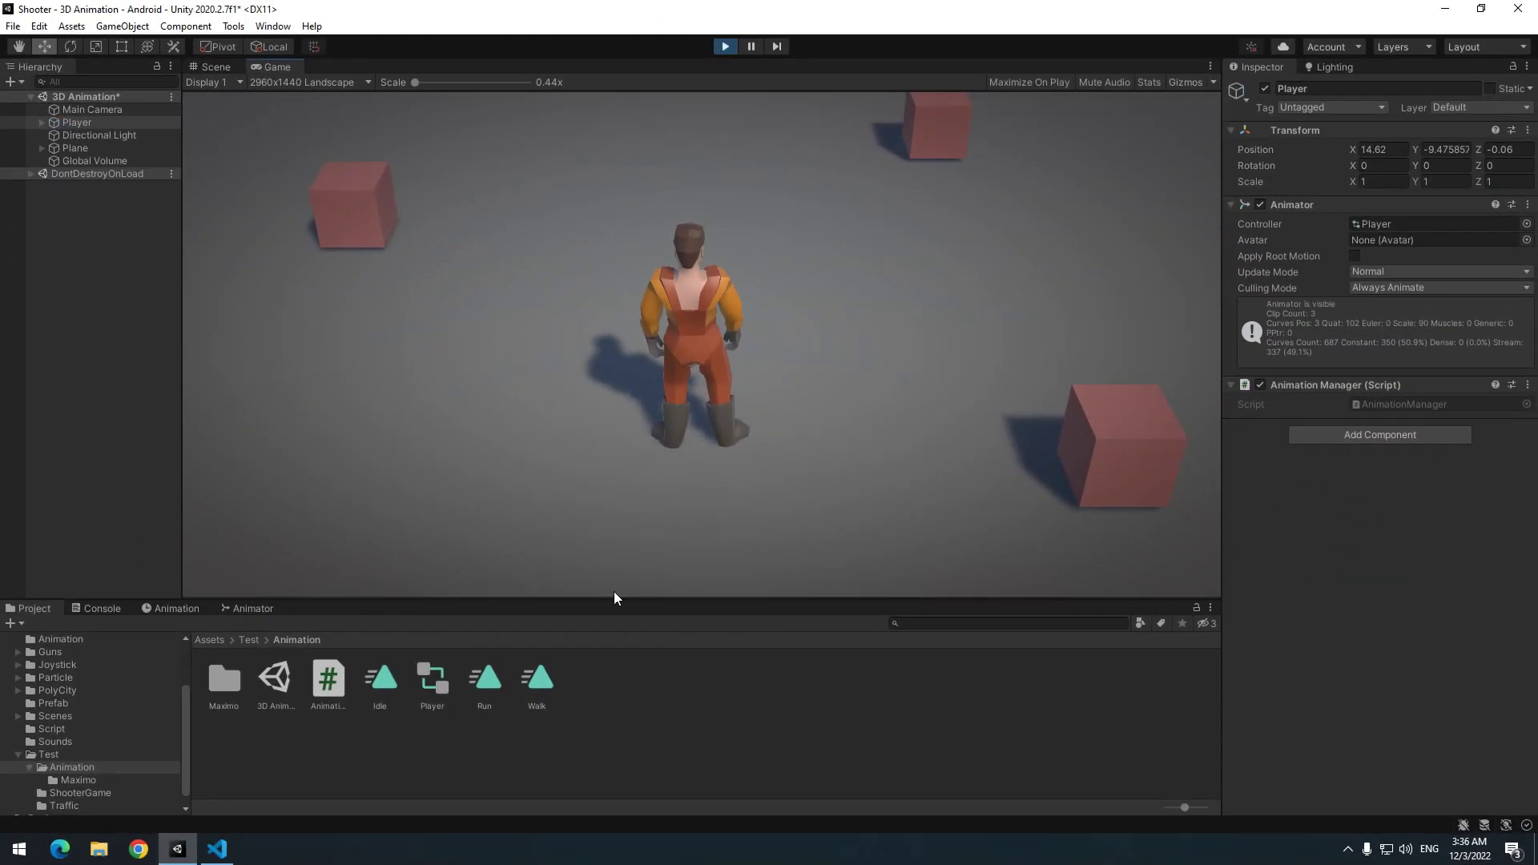
Show the Animator graph and press W, Space, then W to watch walk and run
left_click(252, 608)
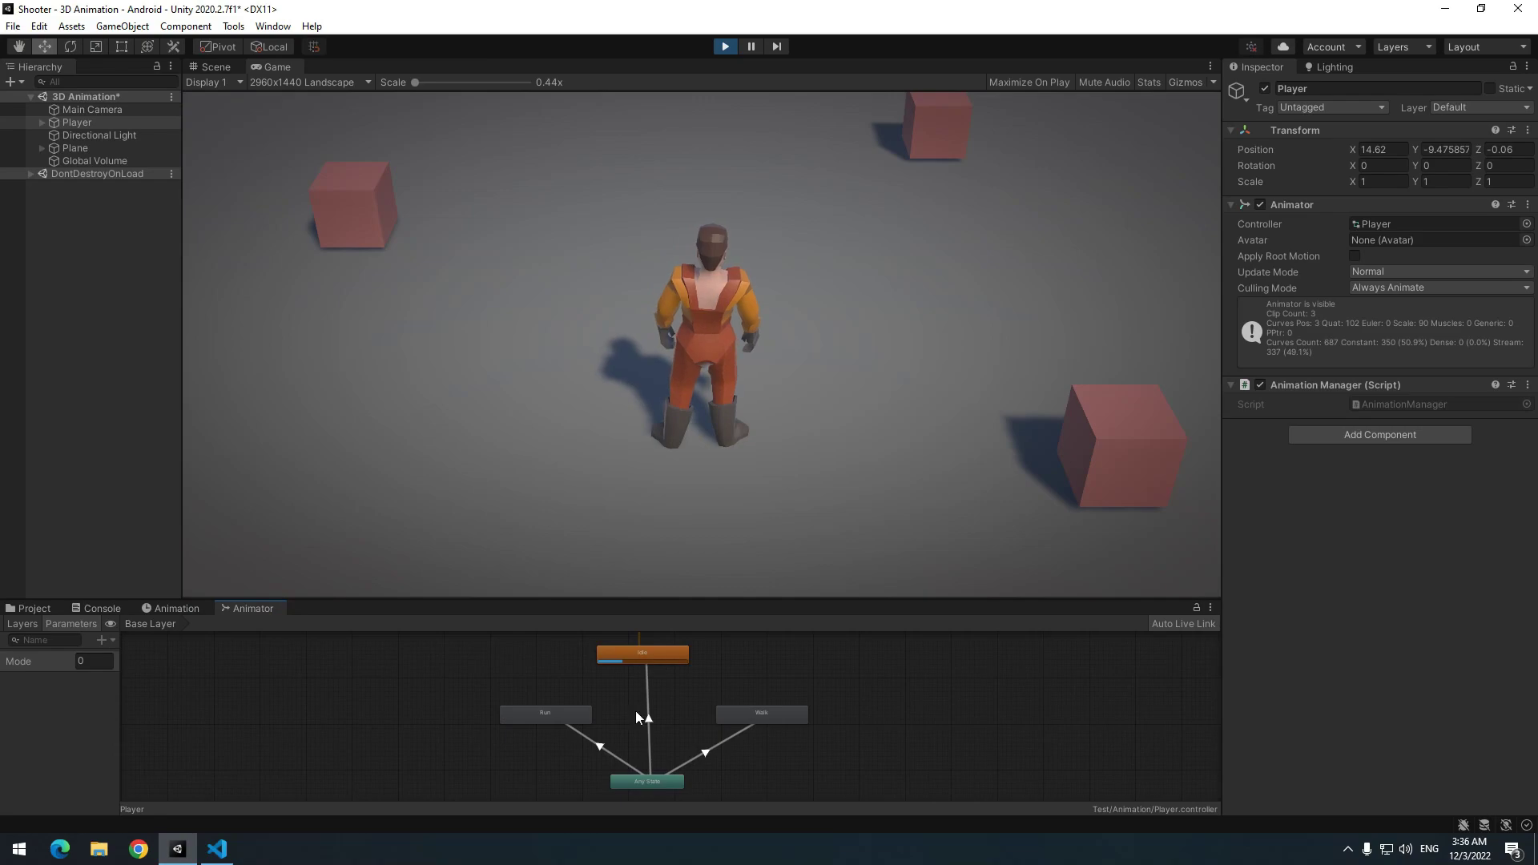
key("w")
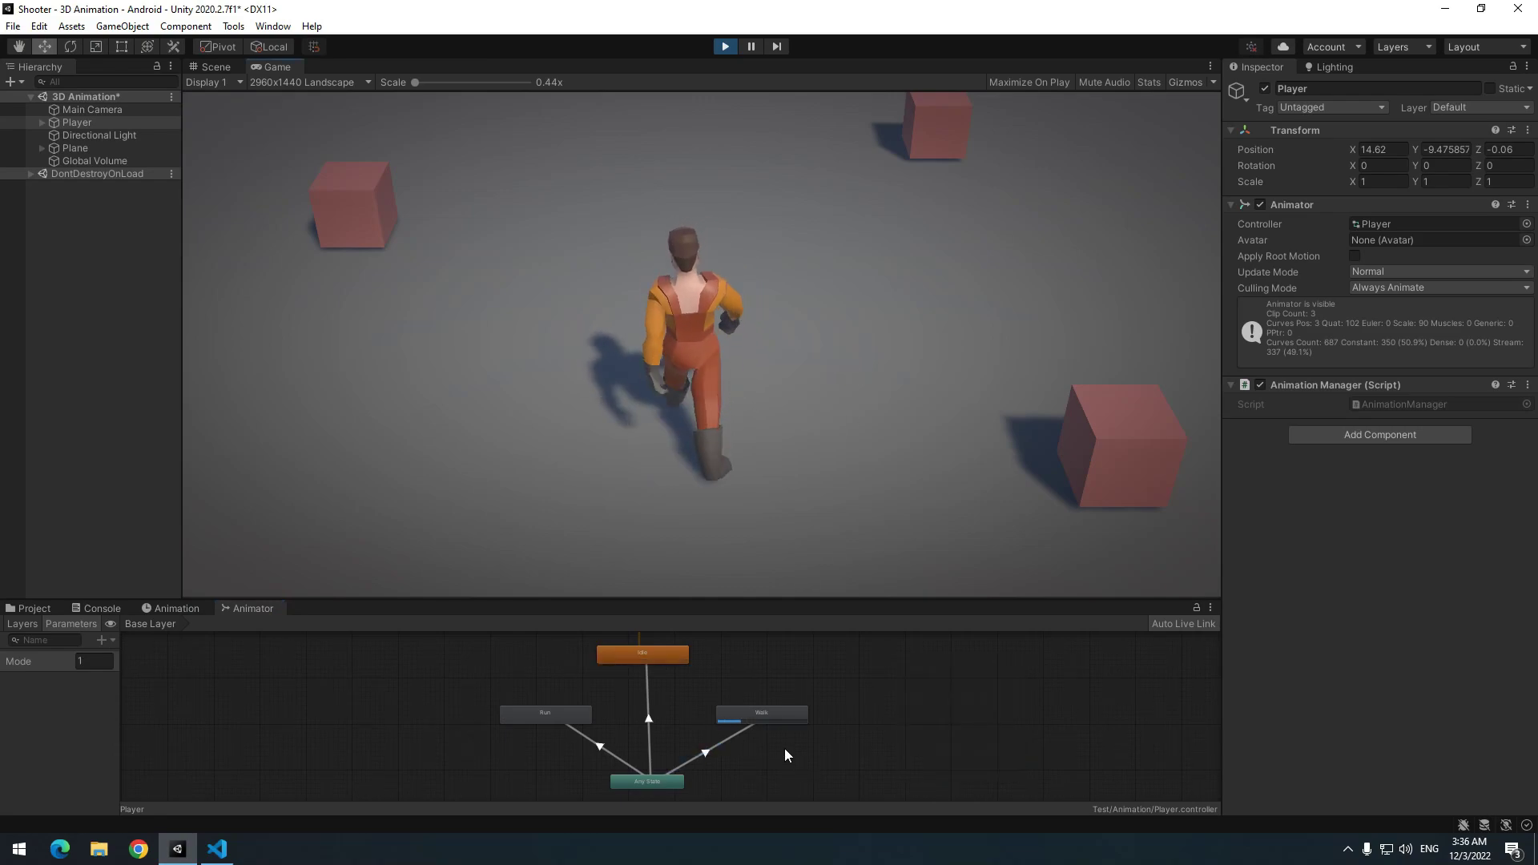
key("space")
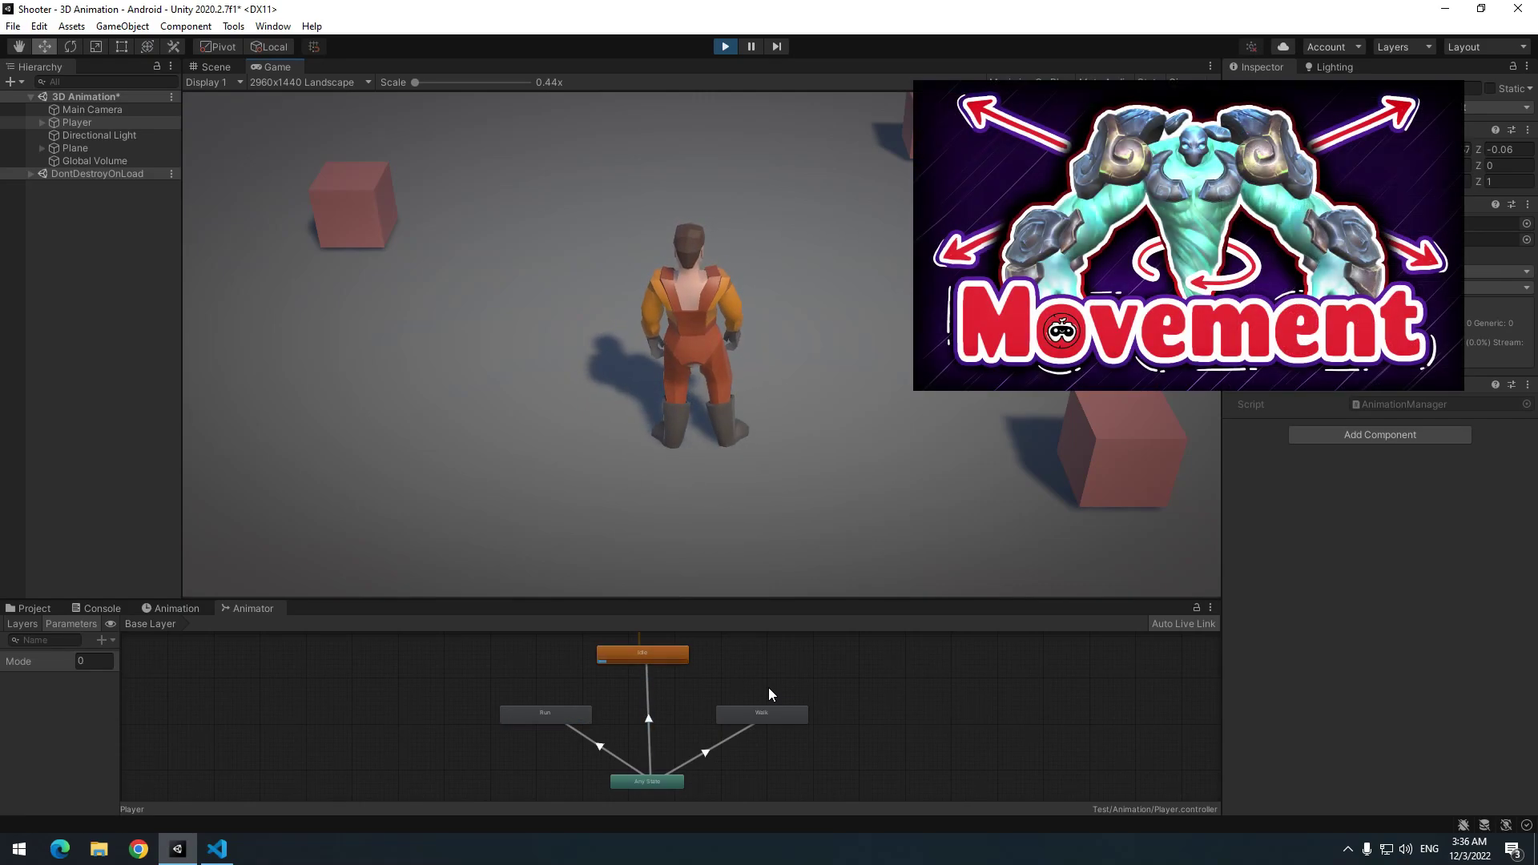
key("w")
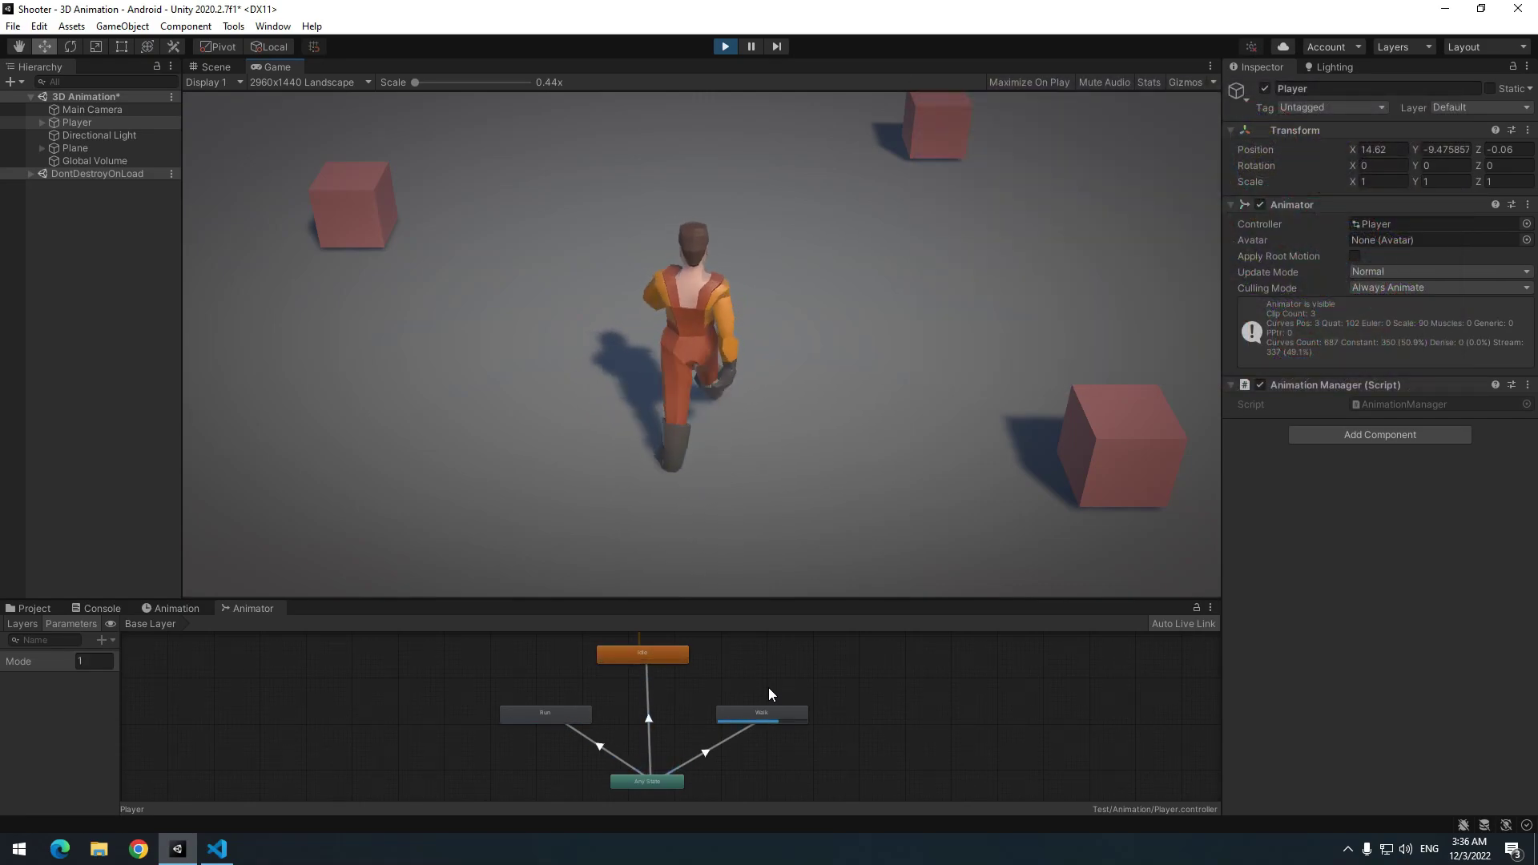